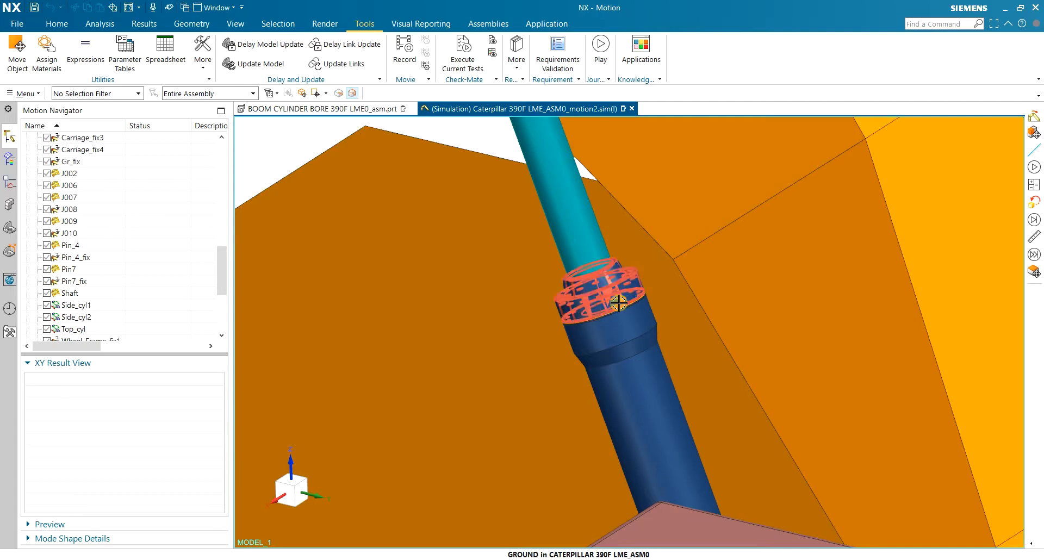
Switch to the main motion-modelling command set
scroll(302, 138, up, 5)
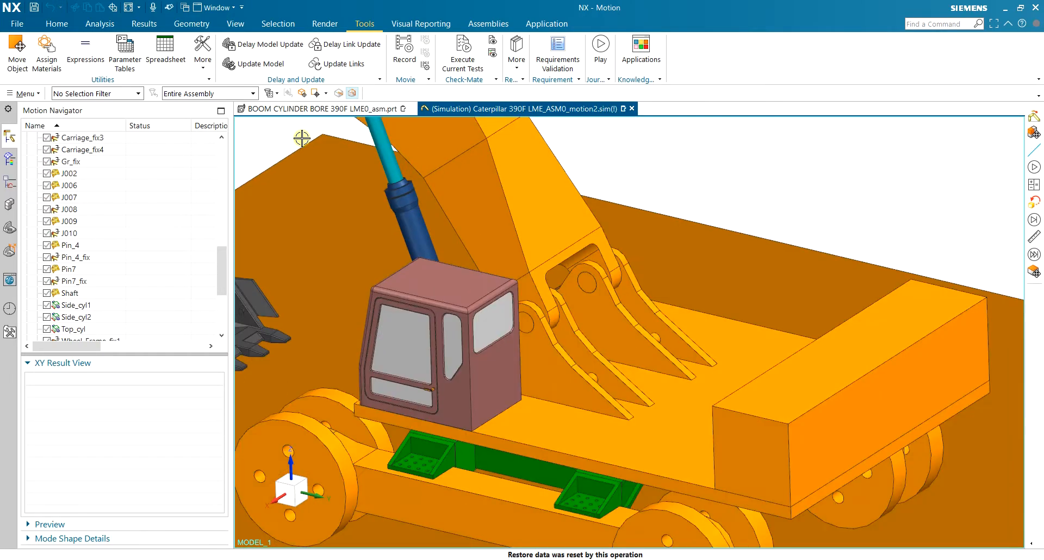
click(60, 25)
scroll(640, 171, up, 4)
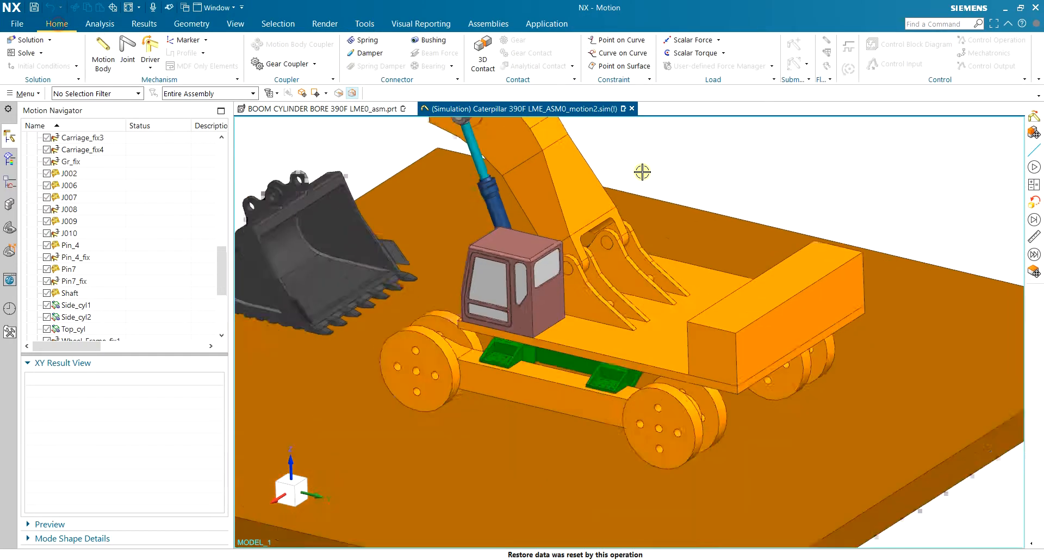
scroll(525, 147, down, 4)
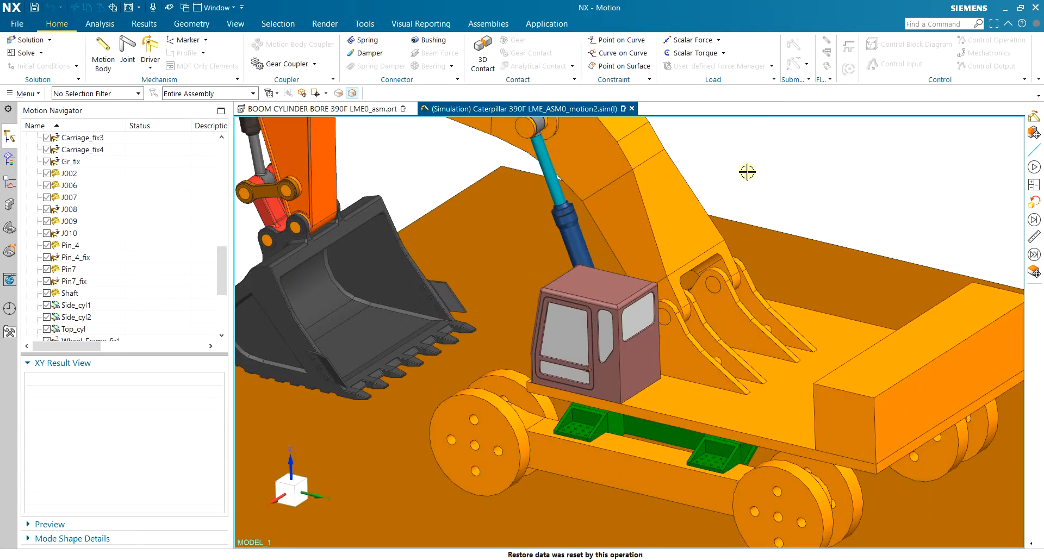
Show the whole excavator in Right view, then play the motion simulation animation
key(ctrl+alt+r)
key(ctrl+f)
click(154, 25)
click(163, 42)
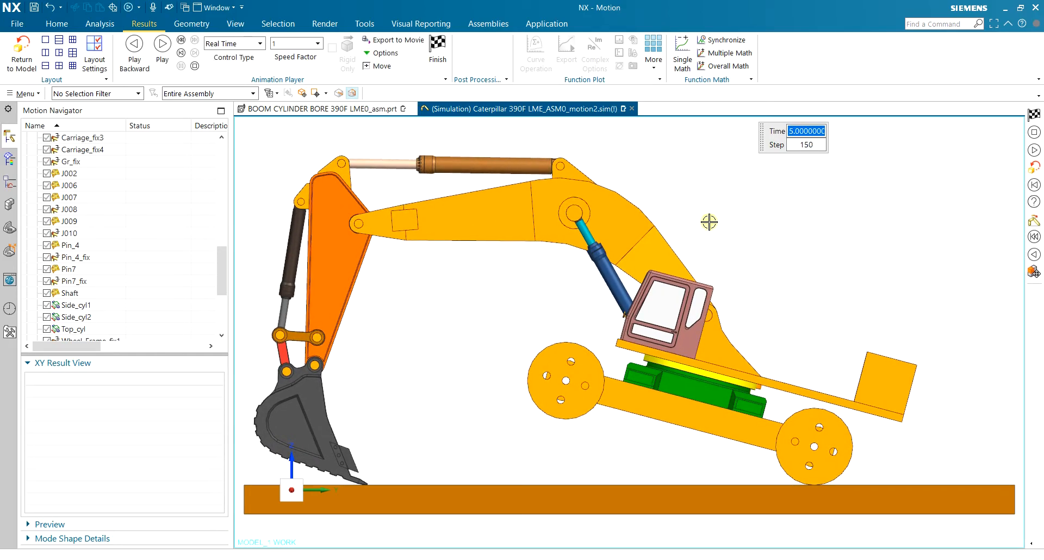
Finish the animation playback and orbit and zoom onto the boom's side lift cylinders
middle_drag(709, 222, 660, 250)
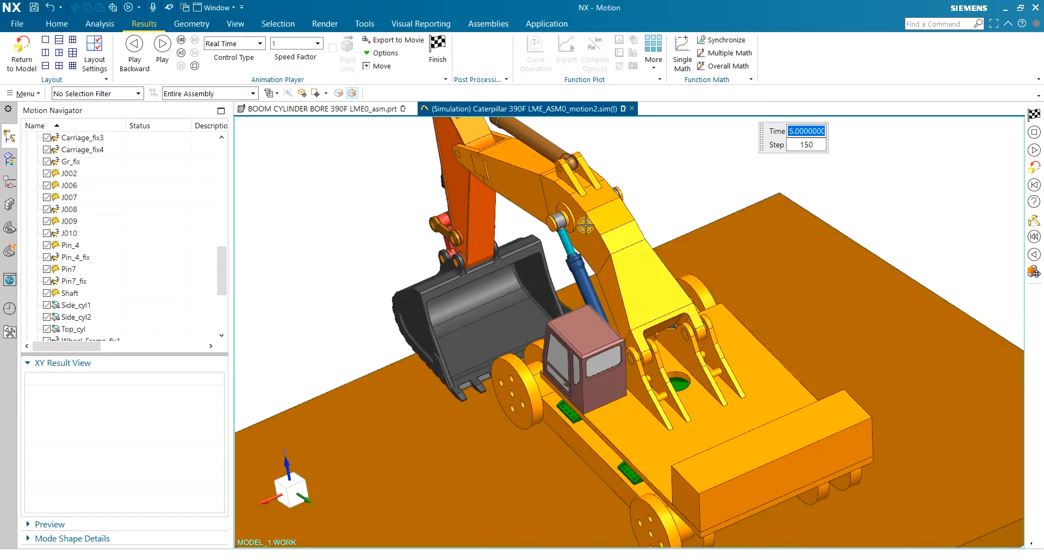
click(448, 61)
middle_drag(655, 210, 672, 205)
scroll(601, 275, down, 3)
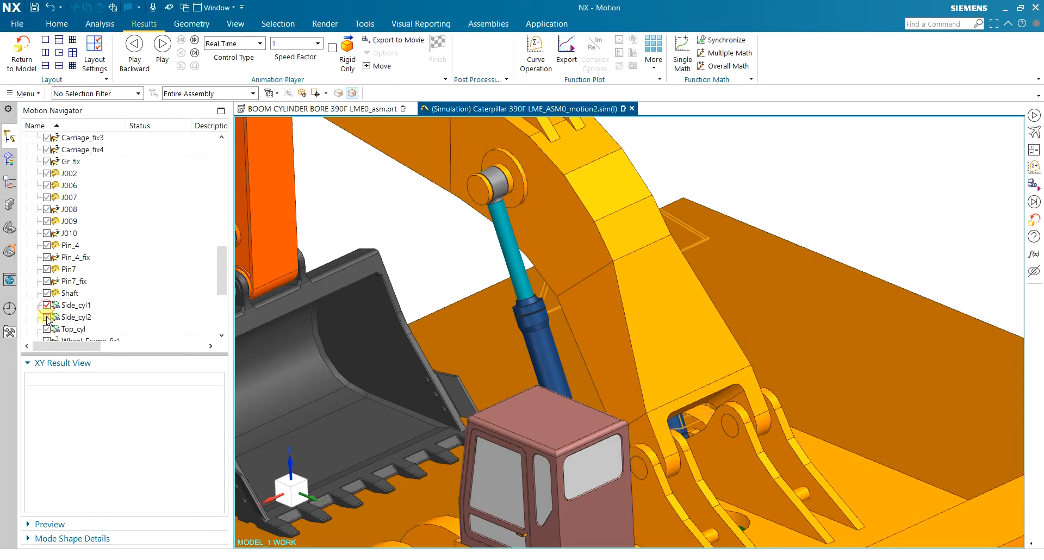
scroll(117, 227, up, 2)
scroll(120, 230, down, 1)
scroll(118, 229, down, 2)
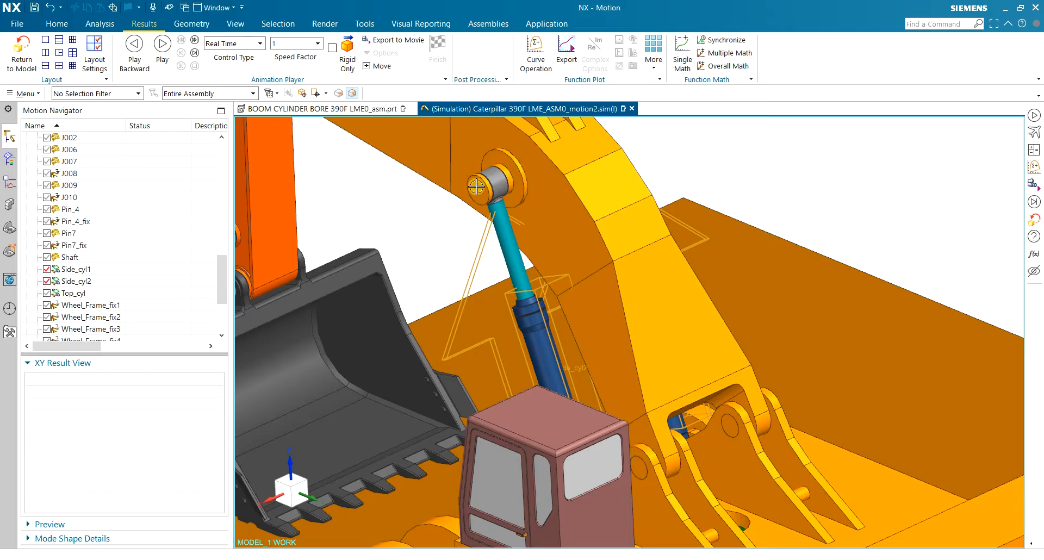
middle_drag(679, 153, 707, 160)
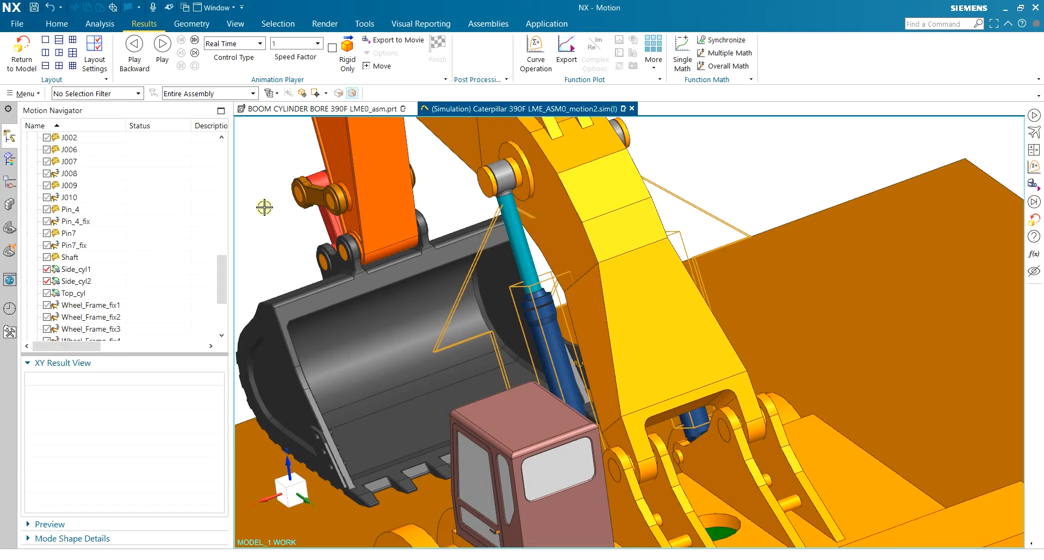
Select the Side_cyl2 joint and enlarge the XY Result View list of its results
click(97, 281)
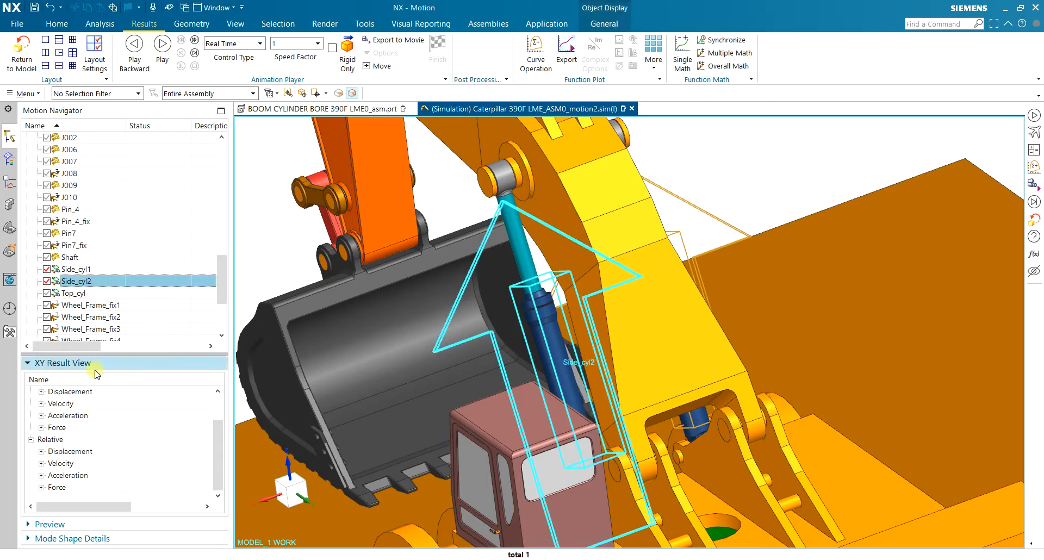
drag(111, 354, 112, 311)
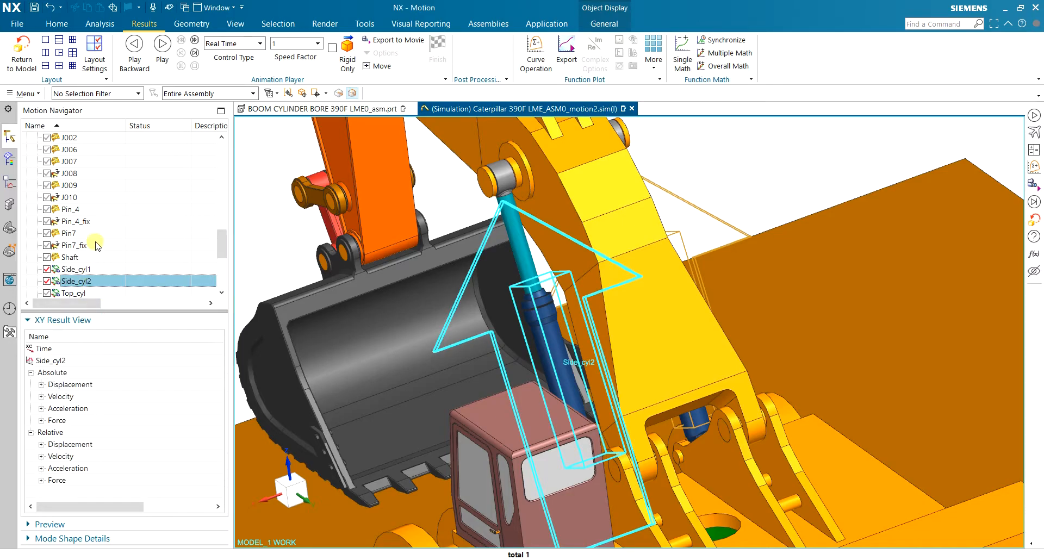
scroll(94, 245, down, 1)
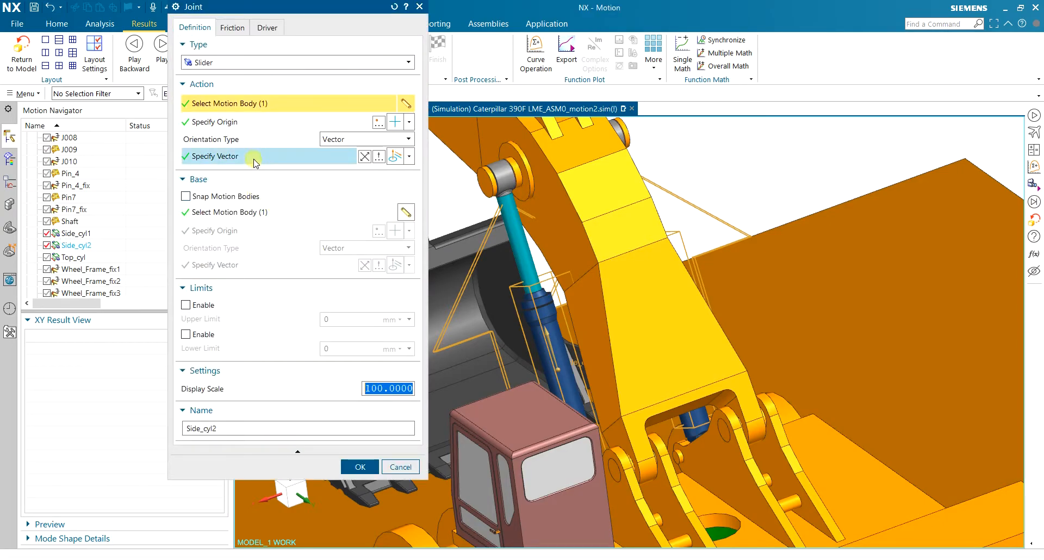
Inspect the joint's axis direction in the Joint dialog, then cancel it without changes
click(253, 159)
scroll(602, 299, down, 1)
scroll(602, 299, up, 3)
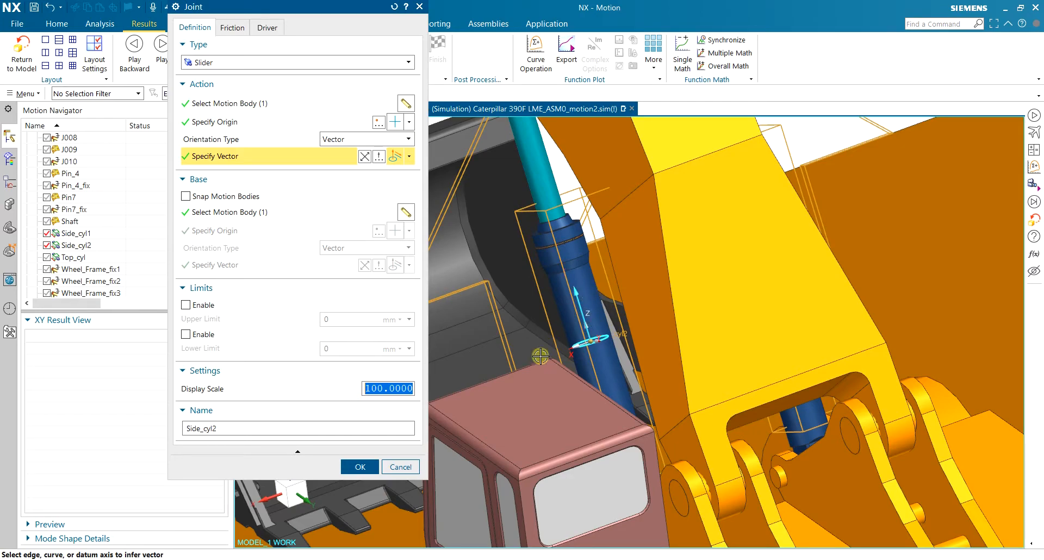
click(401, 466)
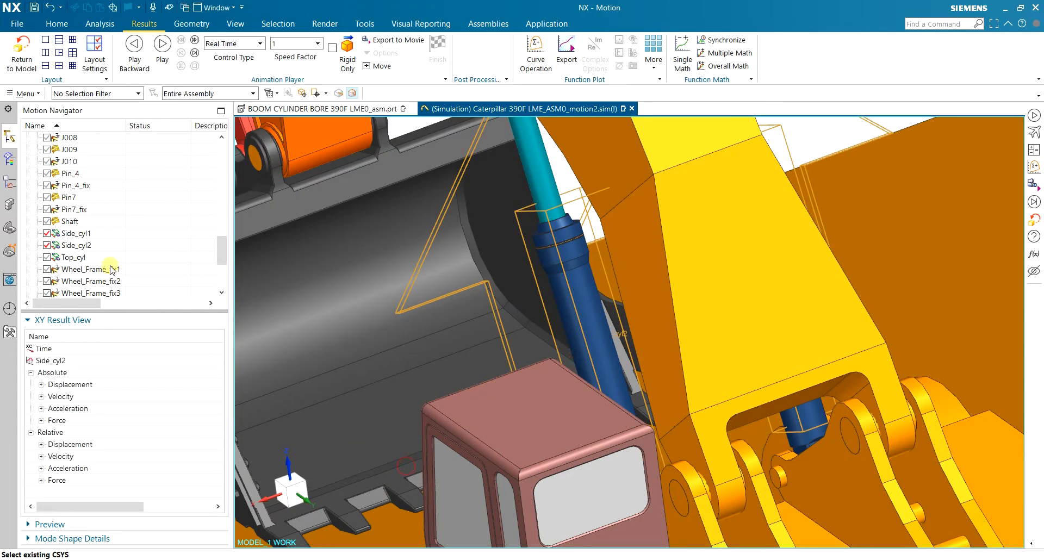
Graph Side_cyl2's relative force FZ against time and move the graph window left
click(41, 481)
double_click(85, 448)
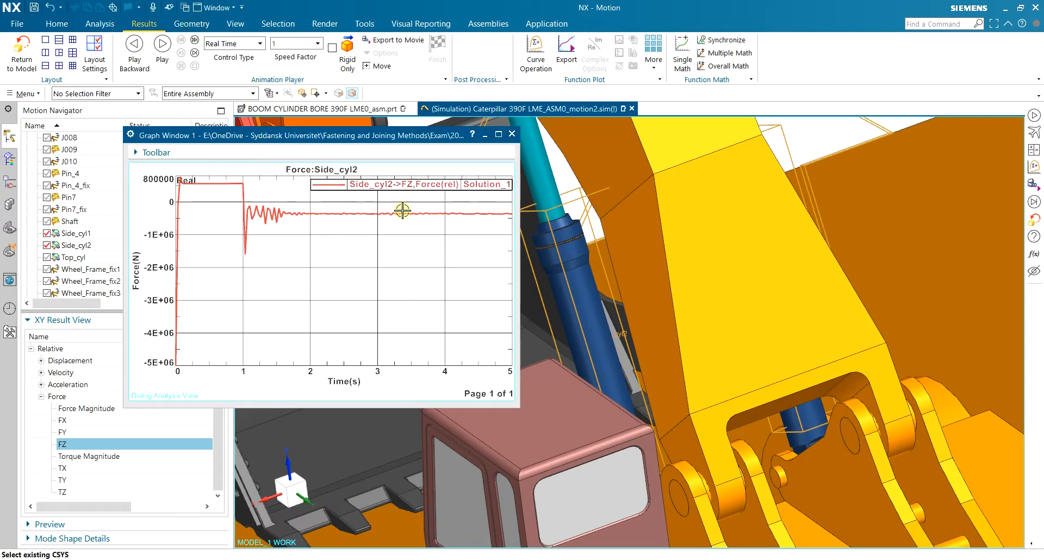
drag(451, 142, 414, 141)
Replay the excavator motion beside the graph, fitted and viewed side-on
middle_drag(586, 241, 641, 174)
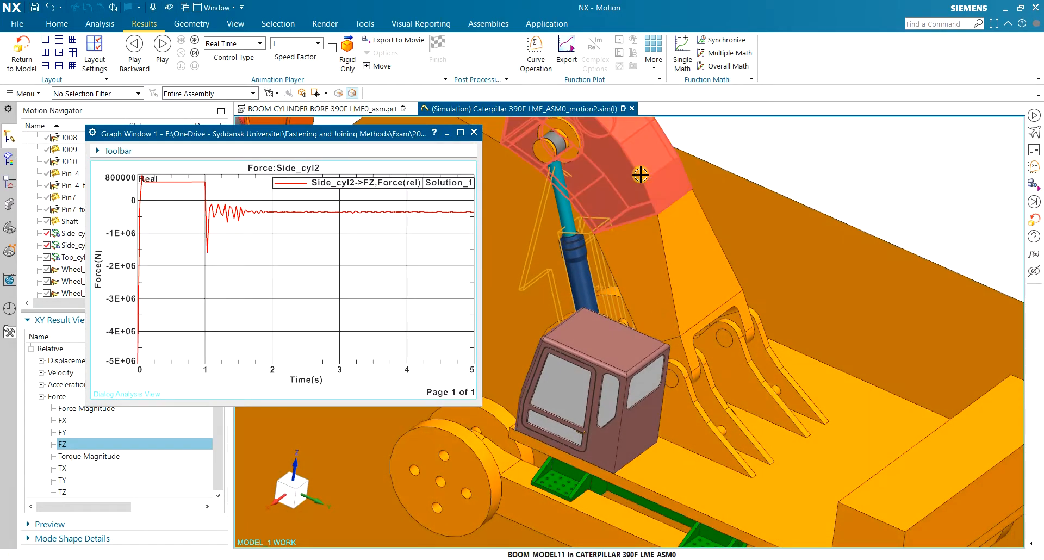
click(163, 45)
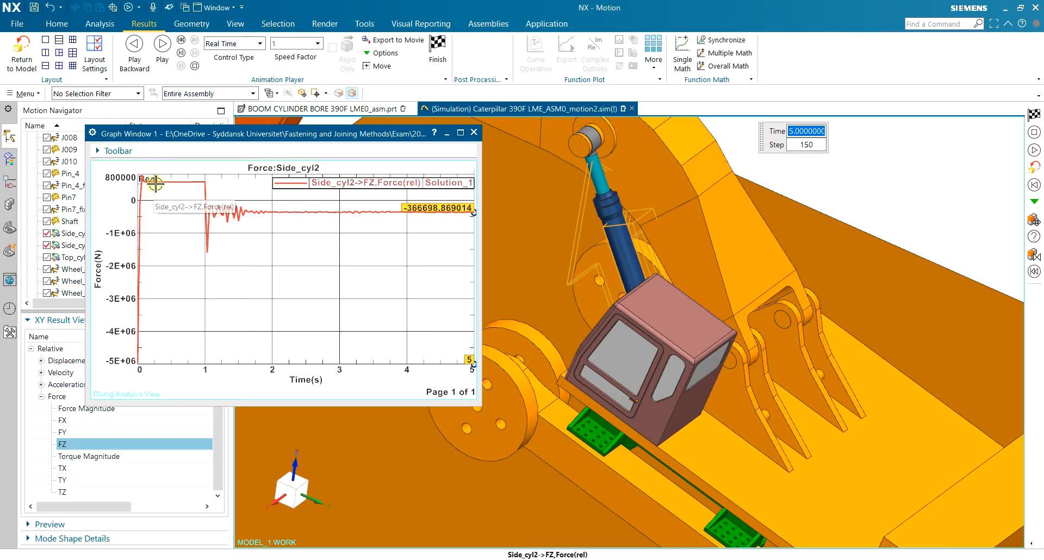
key(ctrl+f)
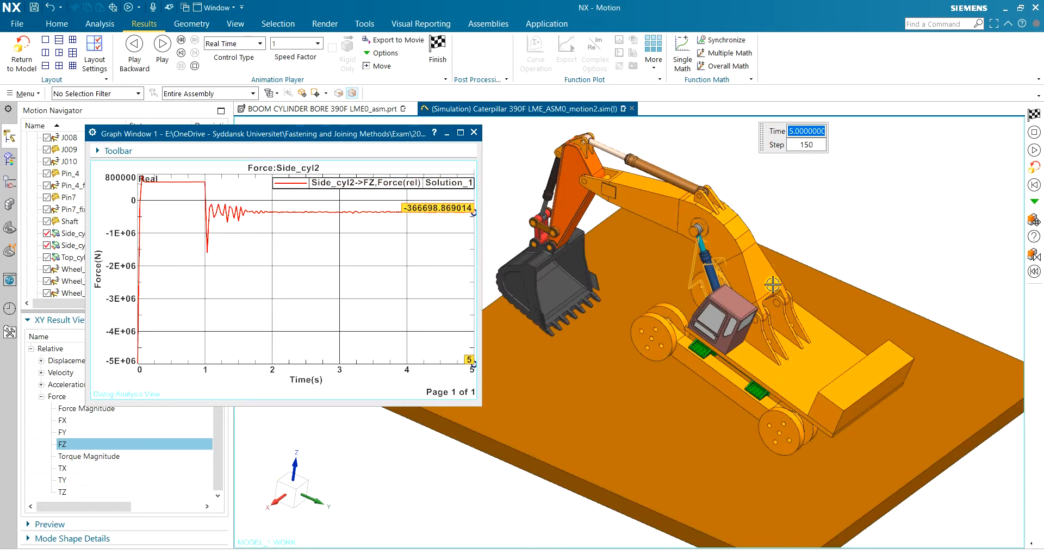
middle_drag(632, 170, 690, 140)
key(F8)
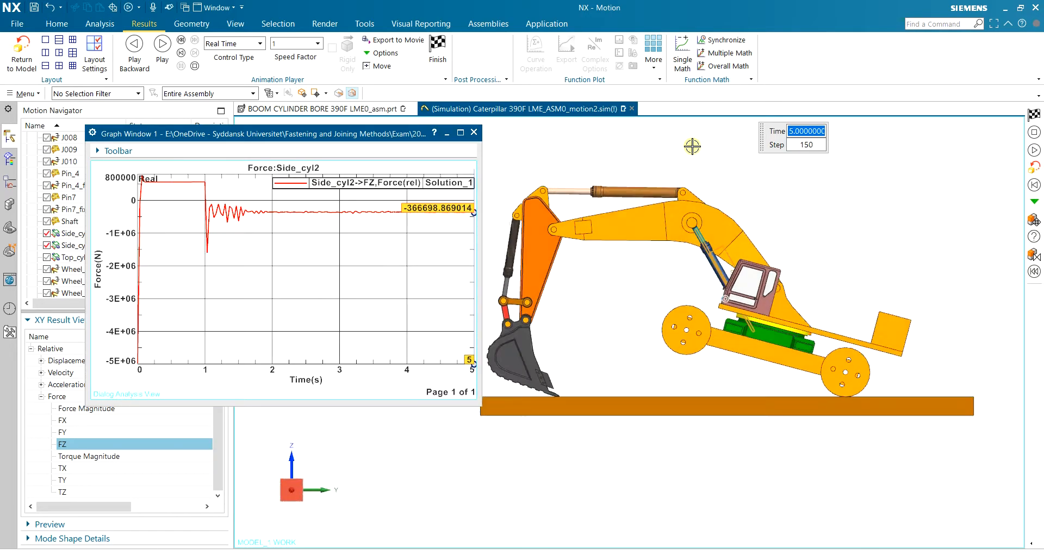
Pause the animation at 0.7 s and 2.7 s to read Side_cyl2 force, then check the pressure slide
click(162, 45)
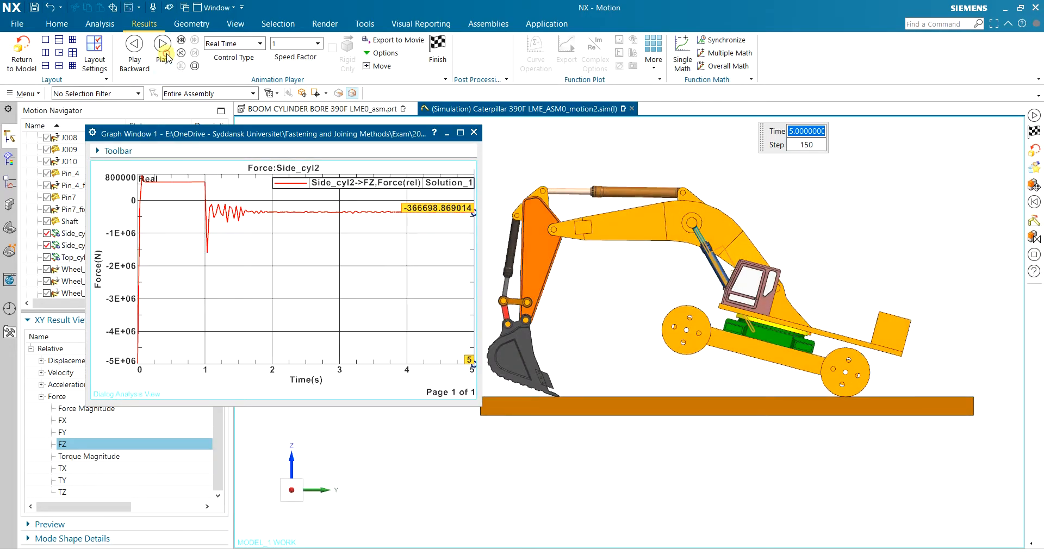
click(180, 66)
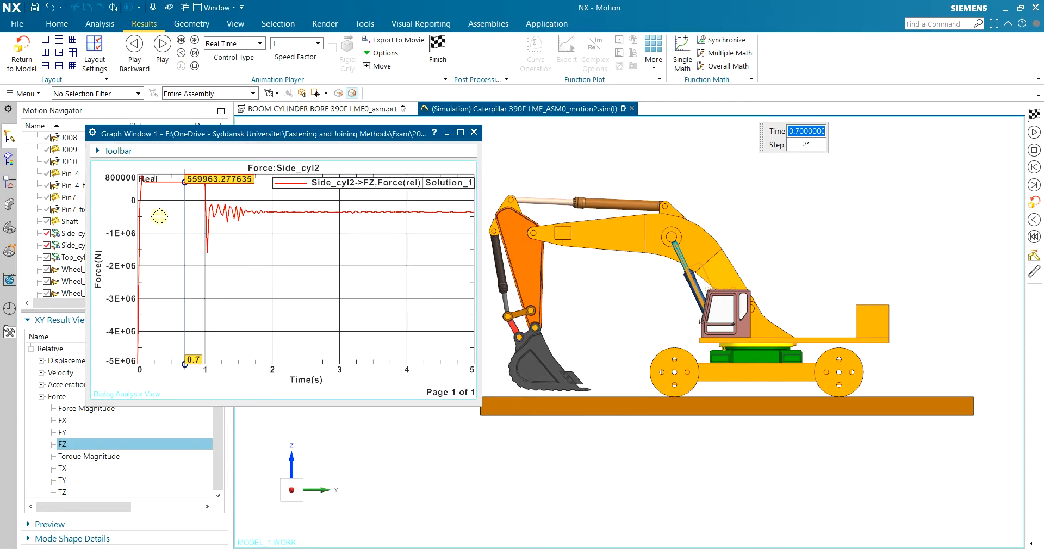
click(162, 44)
click(180, 66)
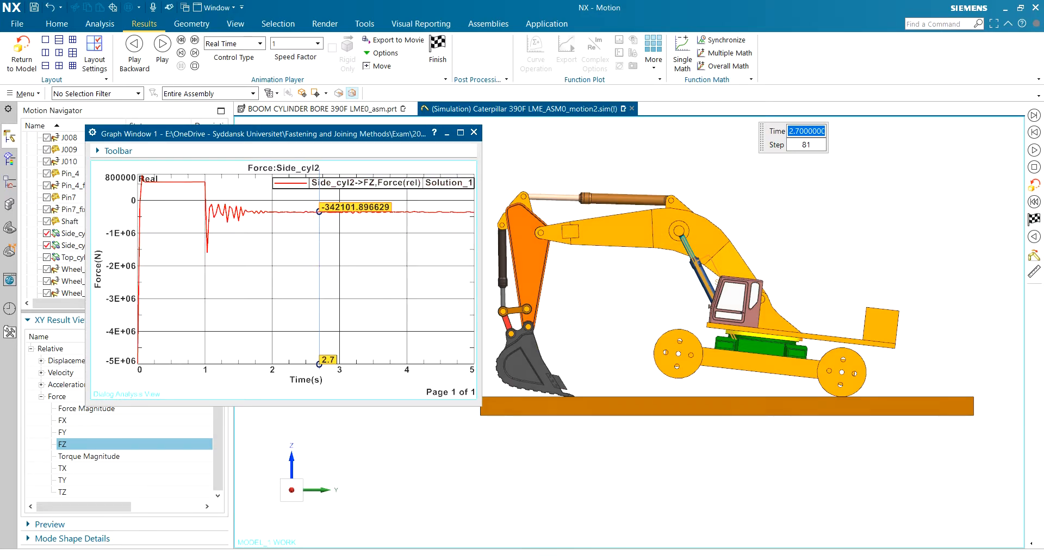
key(alt+Tab)
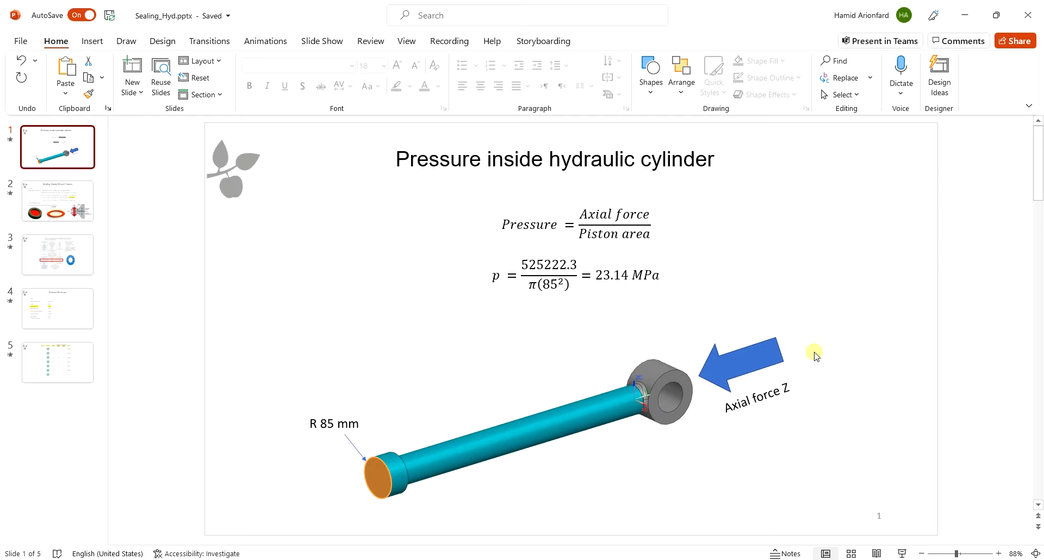
click(768, 559)
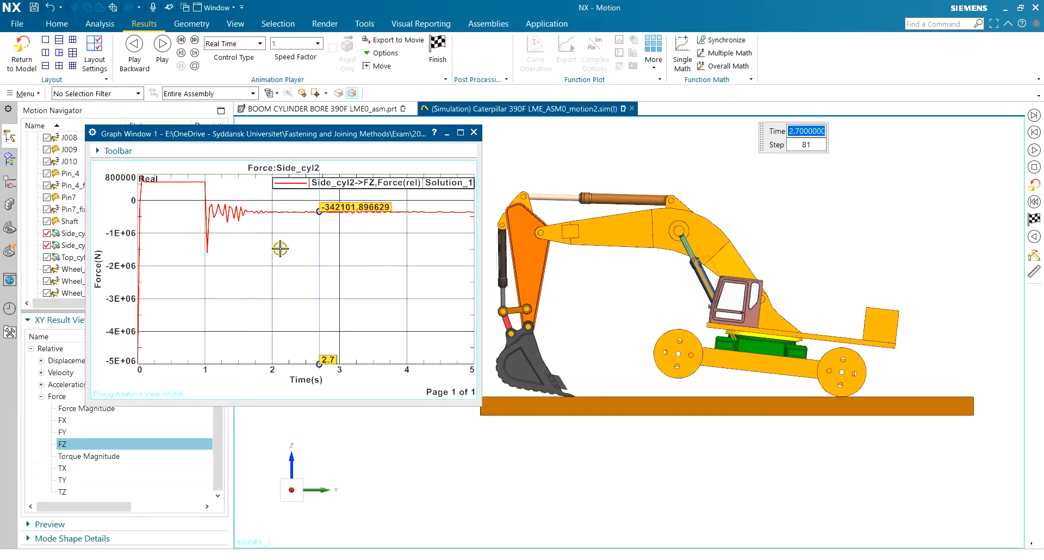
Turn on Real Probing Mode and drag the probe to the 565222 N peak at 0.967 s
right_click(280, 249)
click(353, 288)
drag(319, 238, 156, 244)
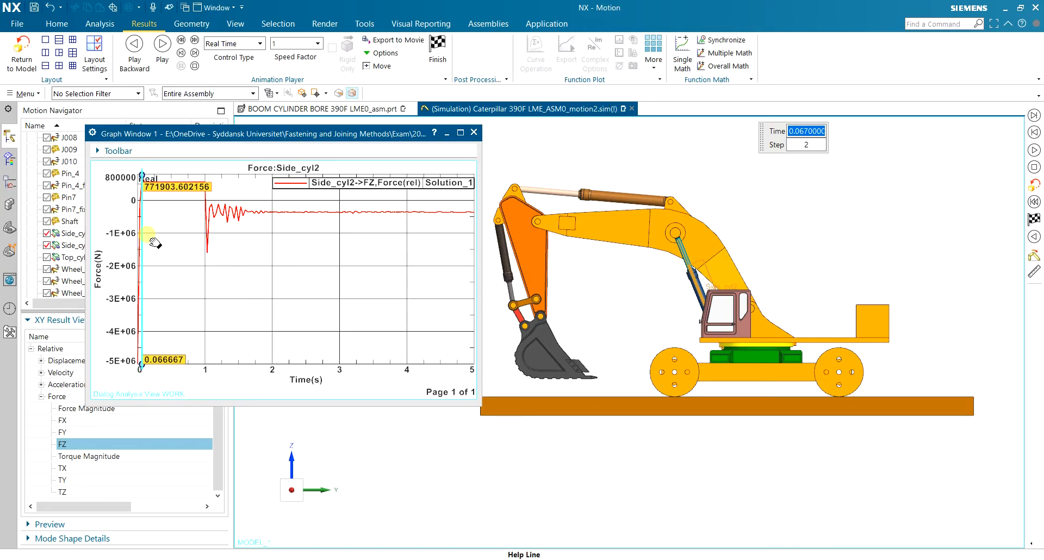
drag(155, 243, 191, 243)
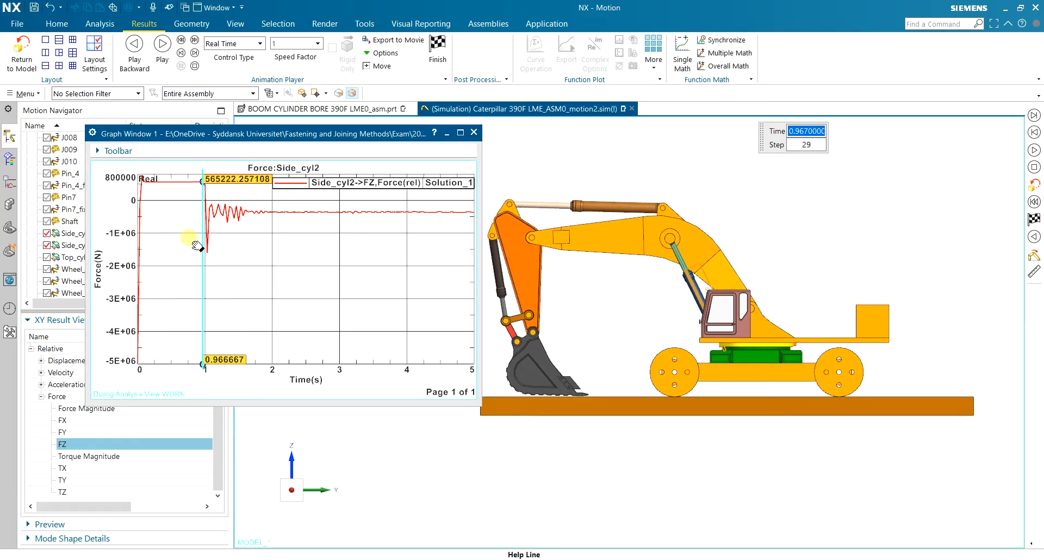
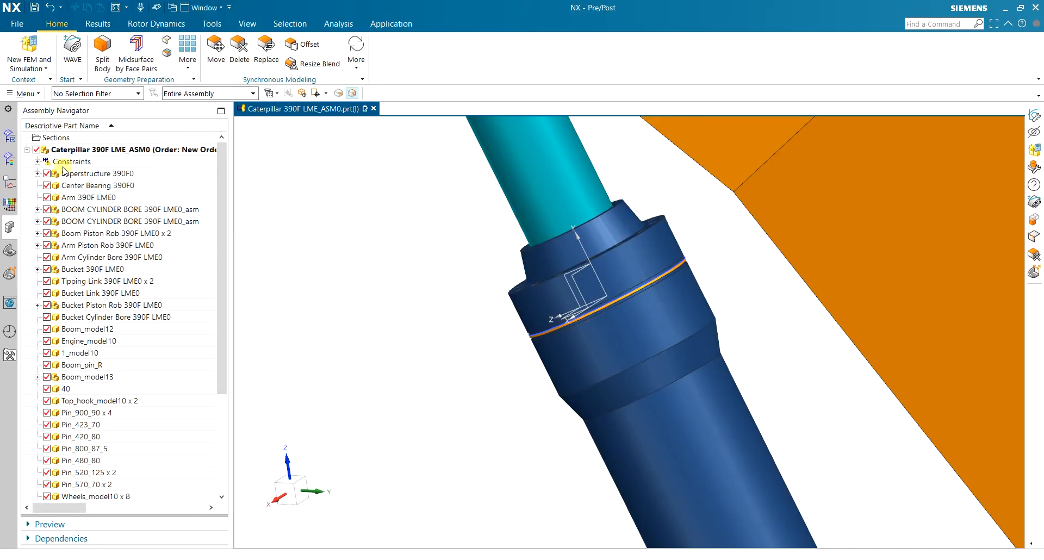
Hide the root assembly and show only Linked Bodies 29, 30 and 31 in the Part Navigator
click(36, 151)
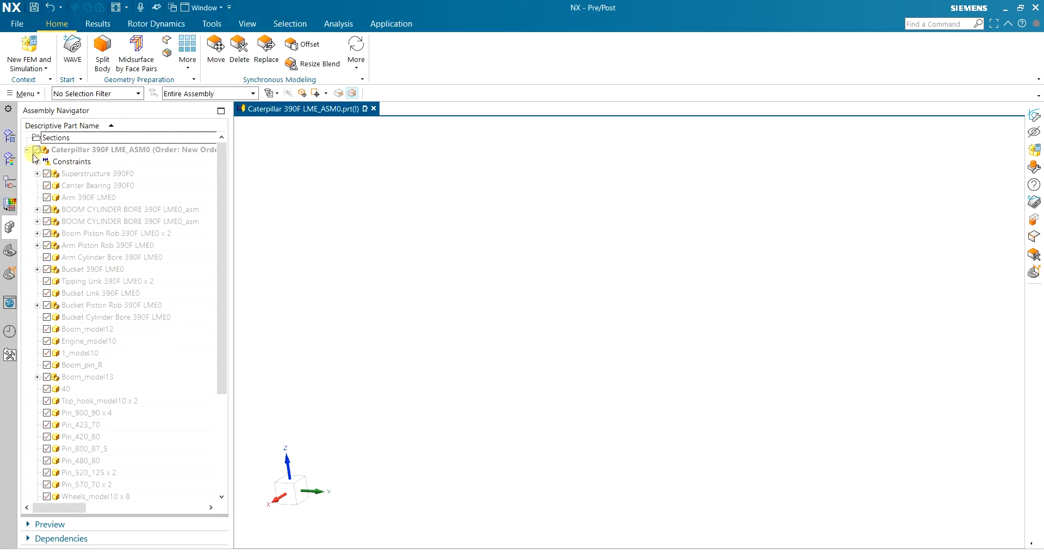
click(10, 250)
click(47, 186)
click(47, 208)
click(49, 209)
click(47, 209)
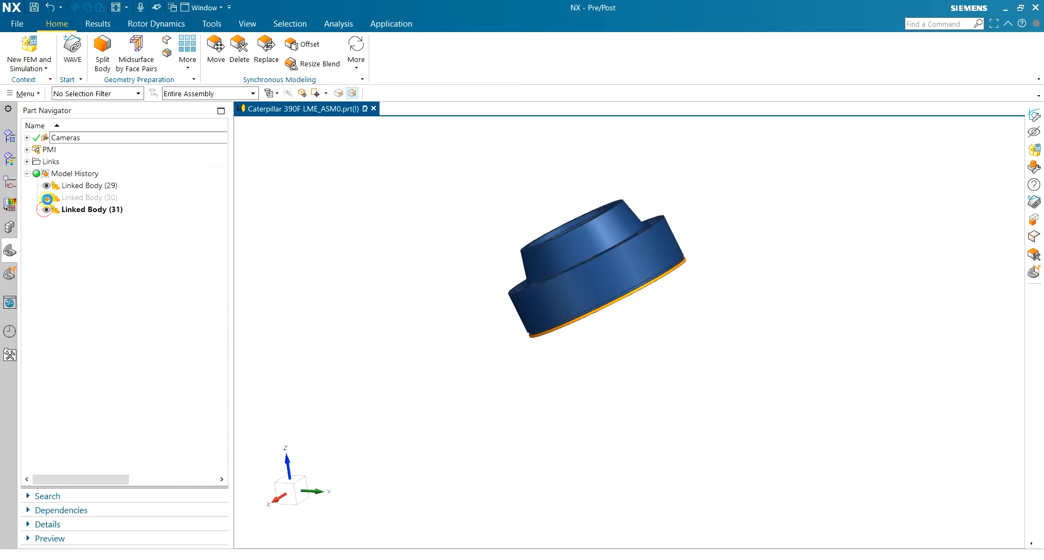
click(47, 198)
scroll(519, 266, down, 5)
scroll(539, 299, up, 6)
mouse_move(555, 271)
middle_down()
mouse_move(599, 226)
mouse_move(562, 284)
mouse_move(524, 281)
mouse_move(548, 277)
middle_up()
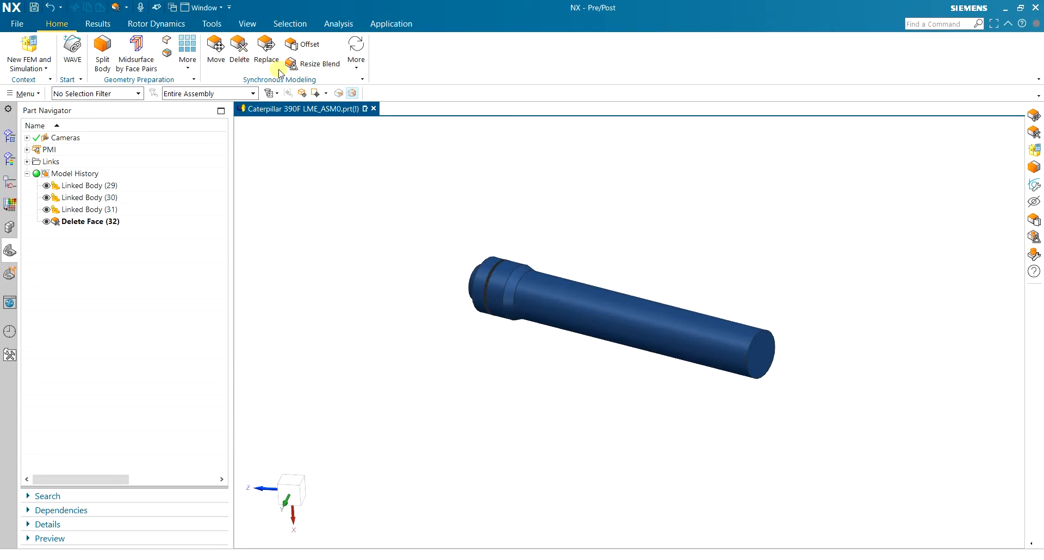
Delete the rod's end and cylindrical faces, then the conical face, leaving the stepped end cap
click(763, 353)
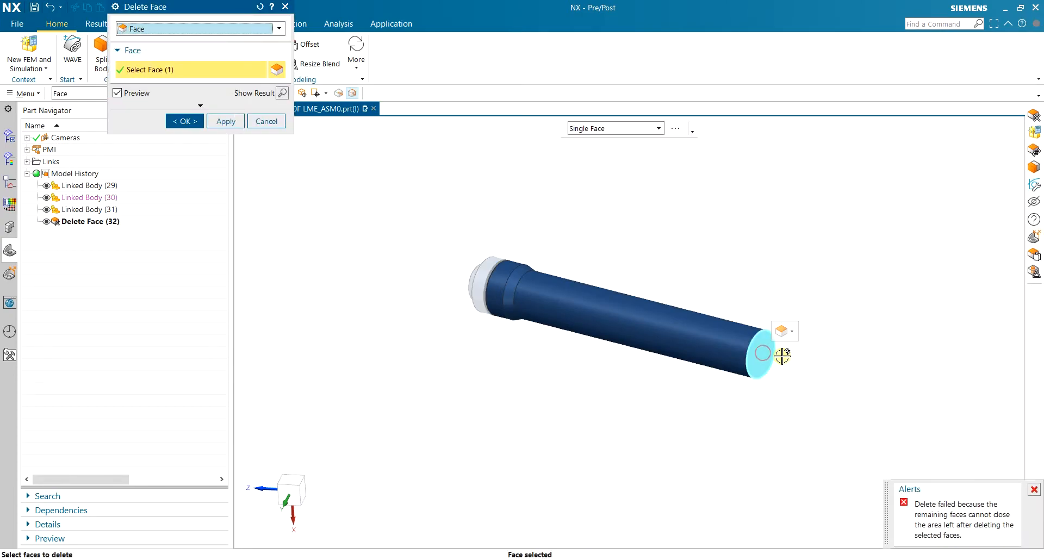
click(685, 337)
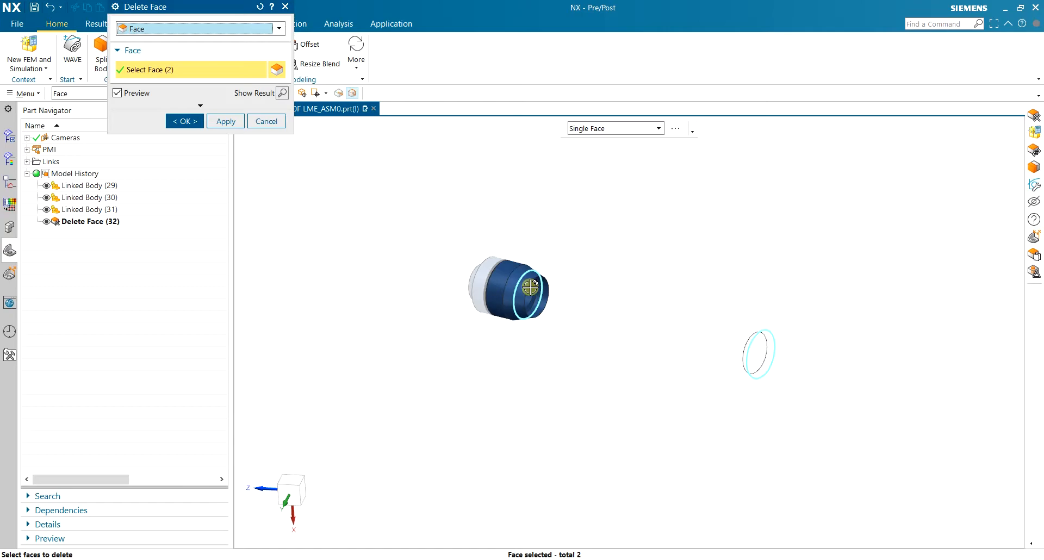
scroll(530, 292, up, 5)
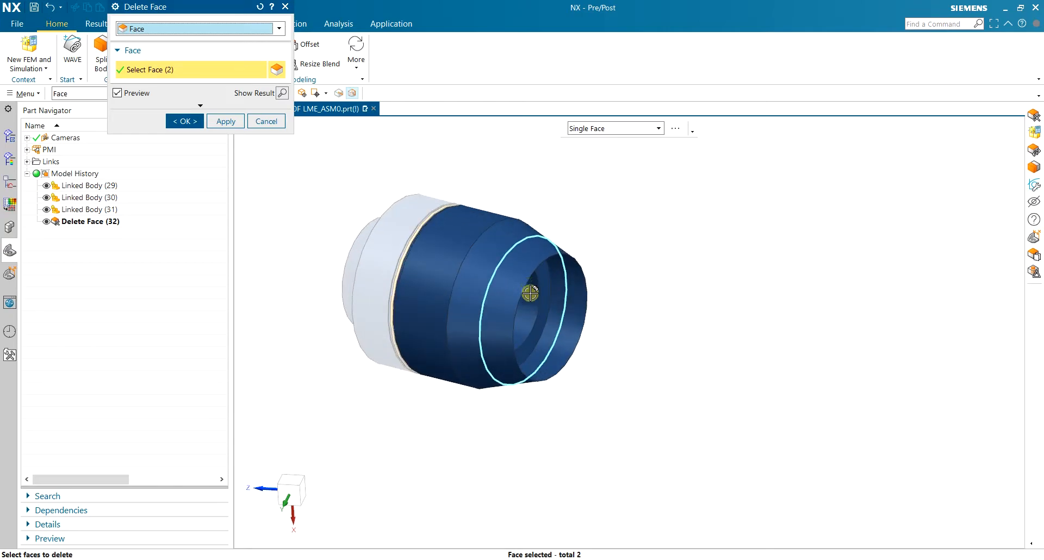
click(226, 122)
click(525, 257)
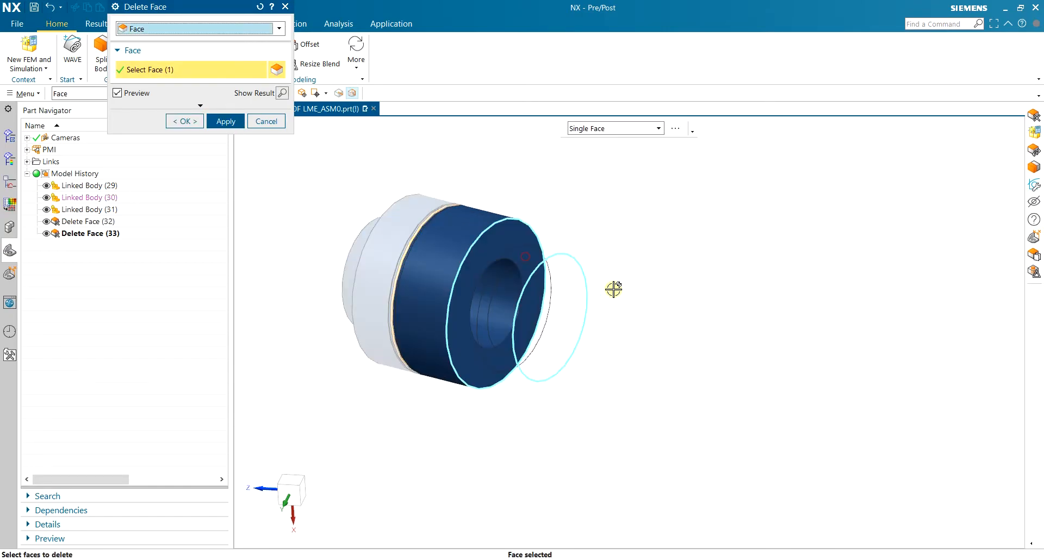
click(185, 121)
middle_drag(606, 252, 484, 268)
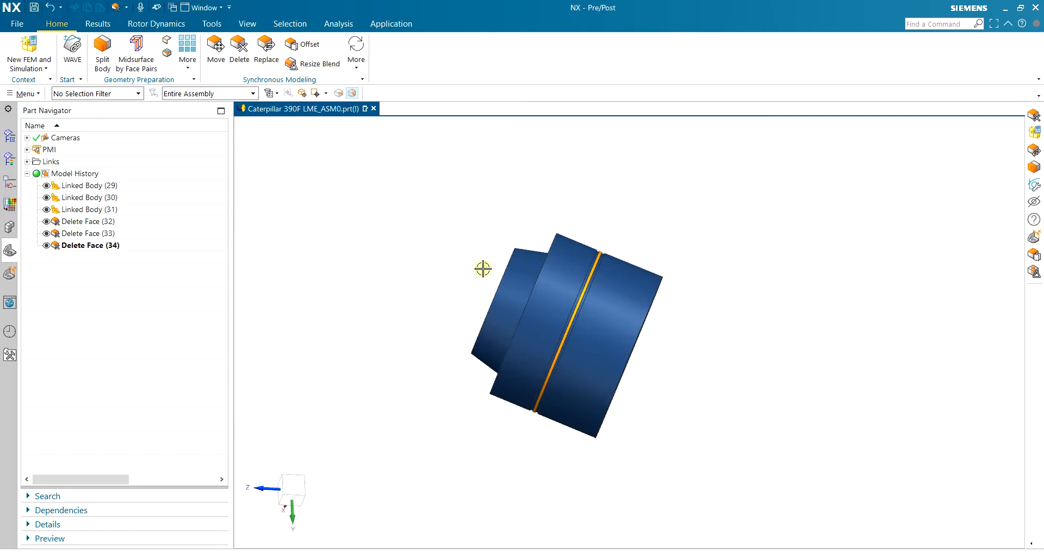
middle_drag(699, 242, 719, 301)
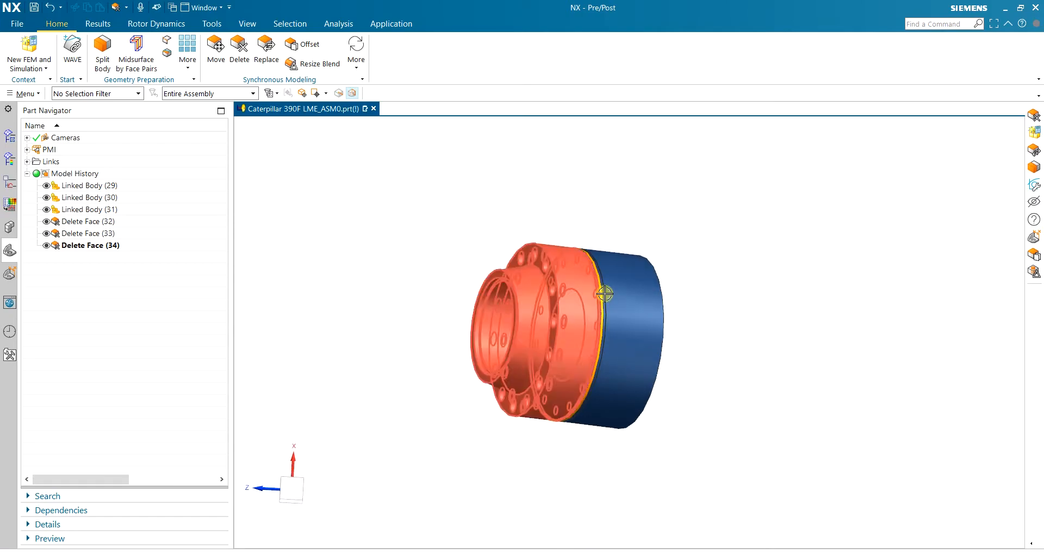
middle_drag(582, 290, 479, 297)
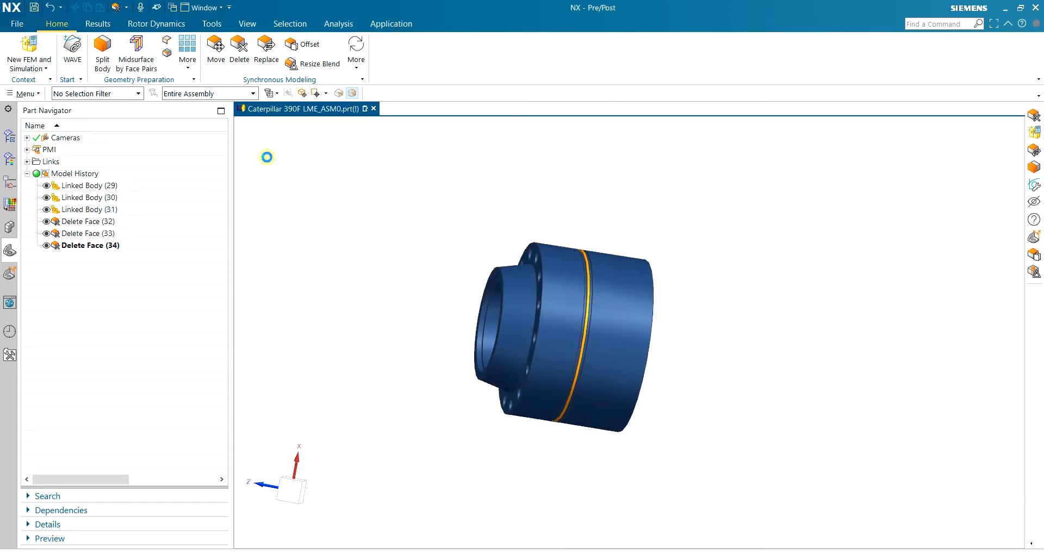
Save the part and create a new FEM and simulation using all visible bodies
key(ctrl+s)
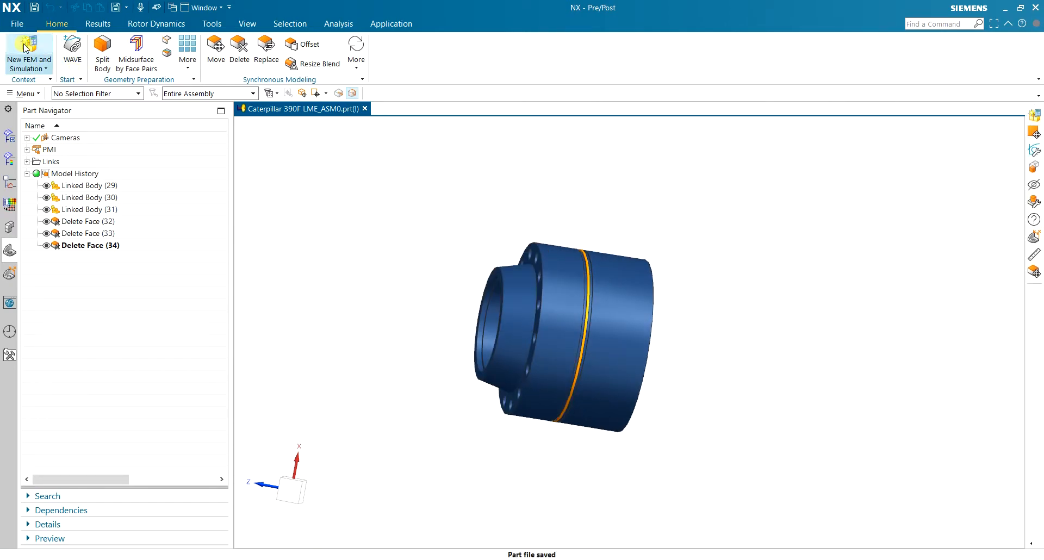
click(27, 46)
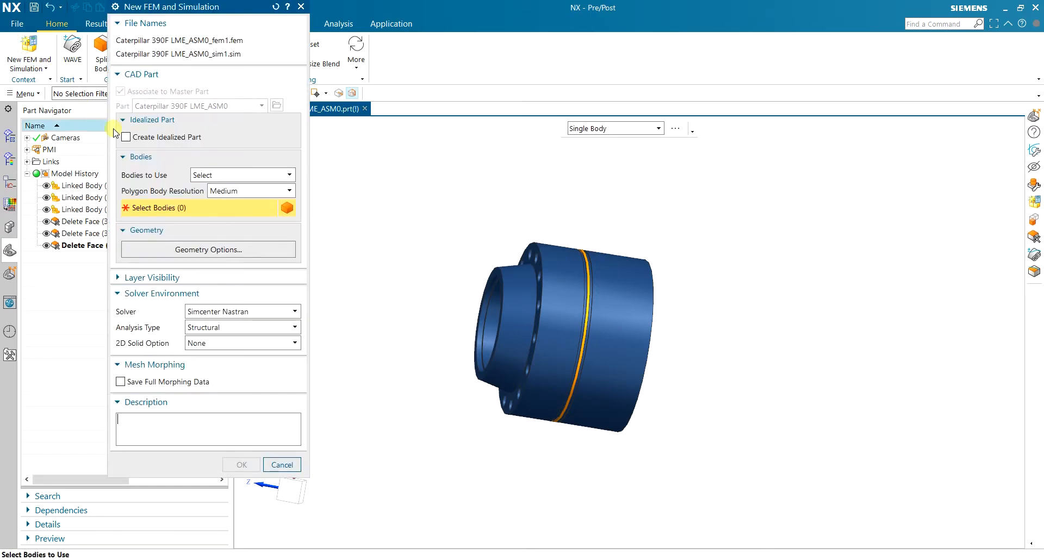
click(228, 174)
click(229, 186)
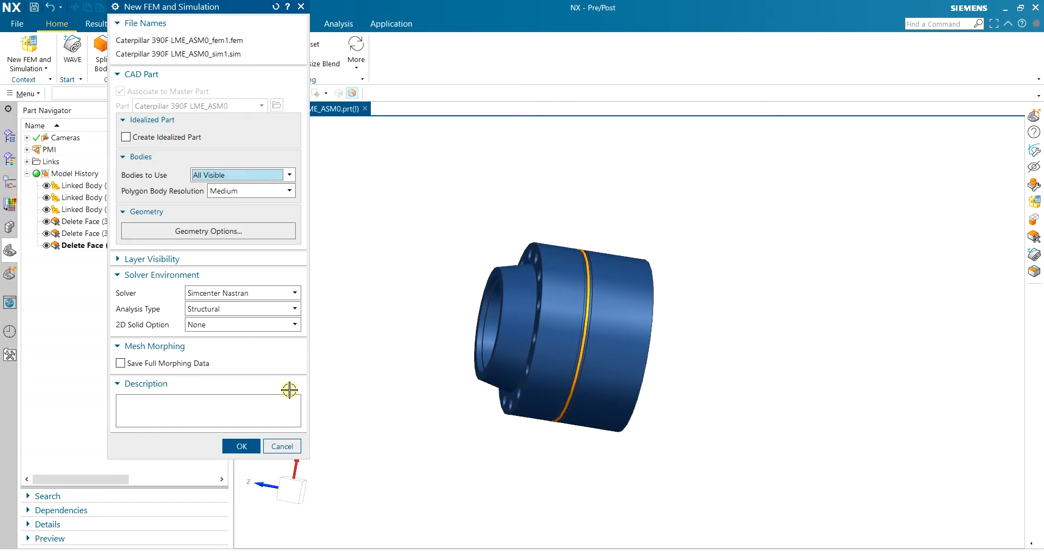
click(234, 445)
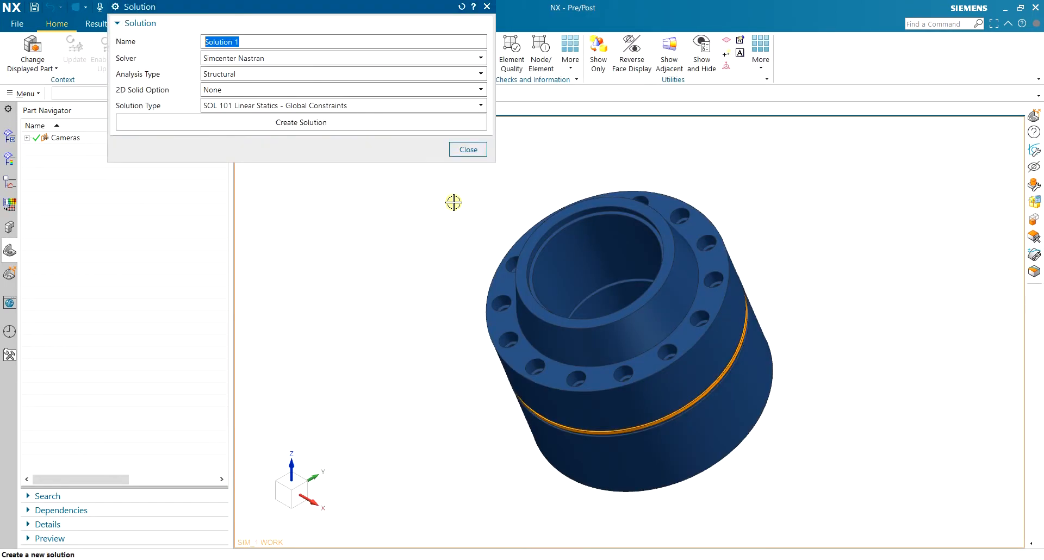
Create Solution 1 as a SOL 101 Linear Statics solution
drag(352, 18, 388, 135)
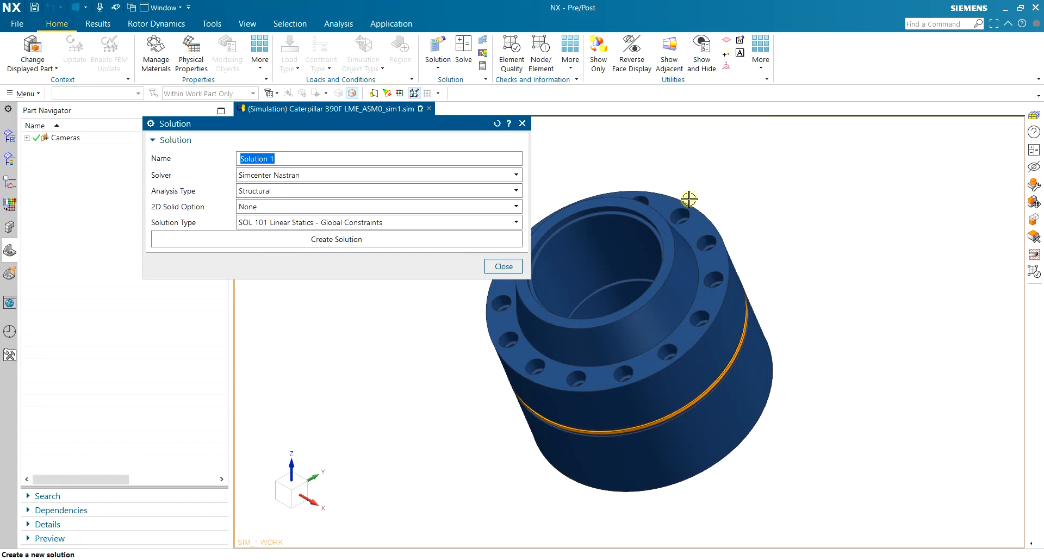
middle_drag(787, 258, 669, 338)
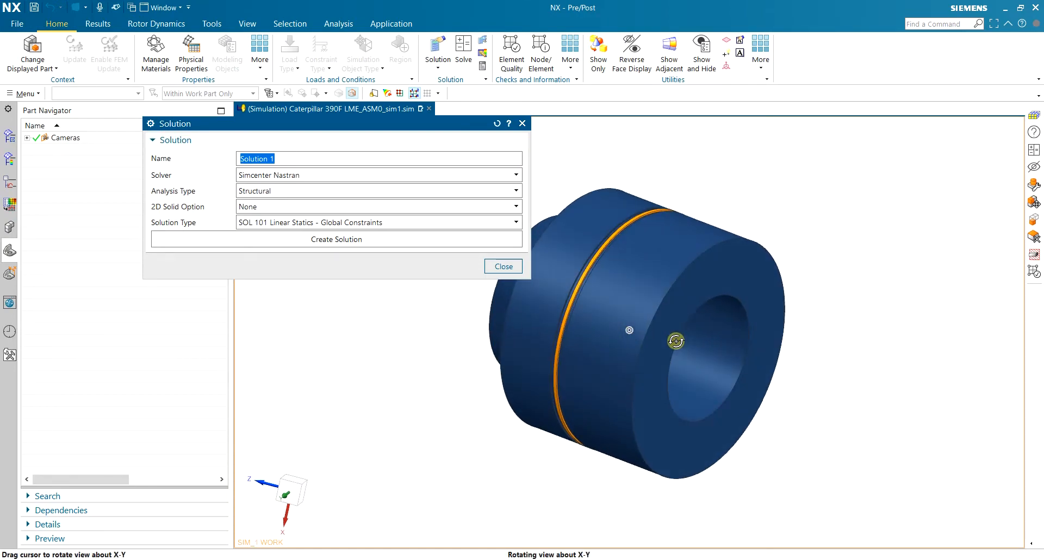
middle_drag(640, 236, 717, 204)
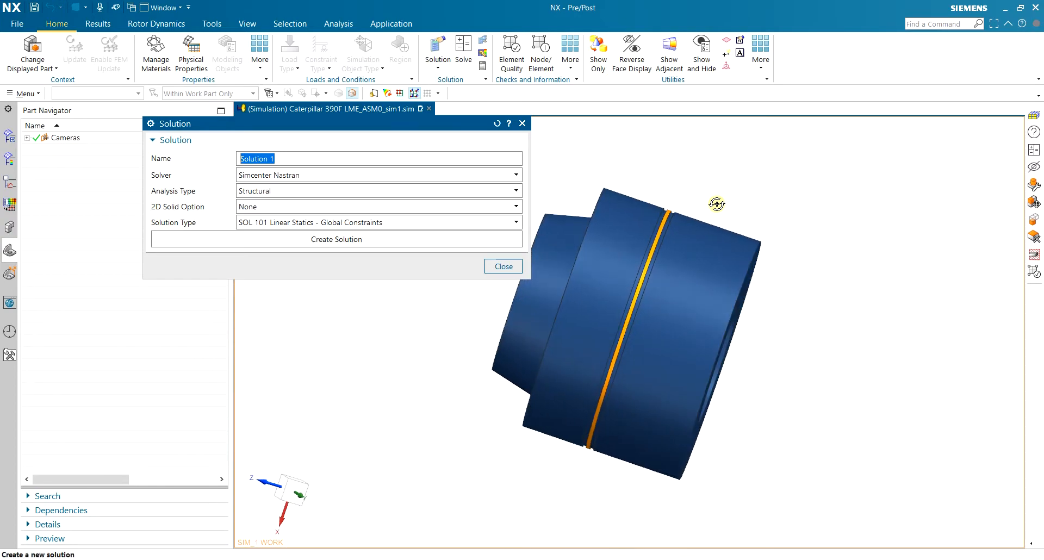
click(387, 239)
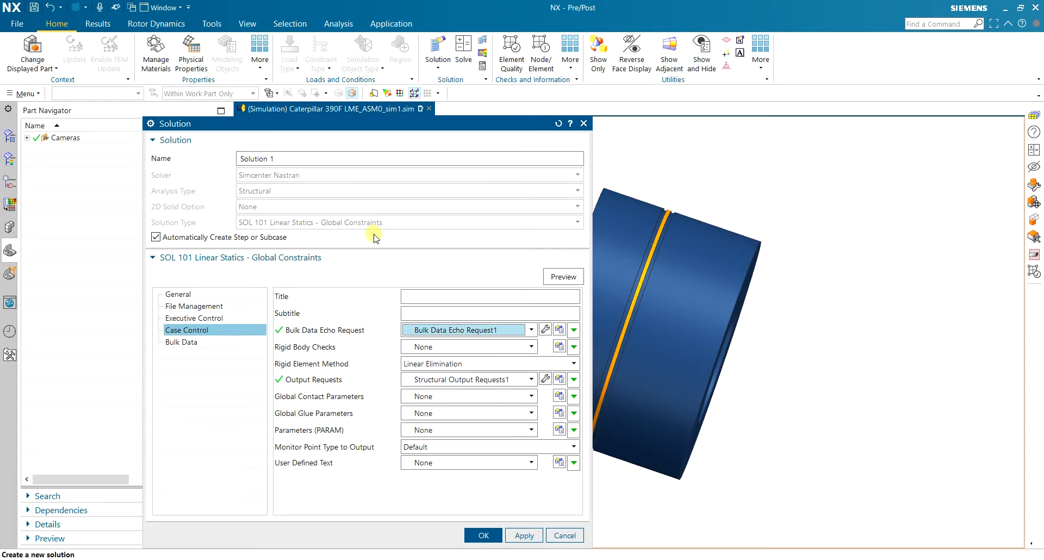
click(482, 535)
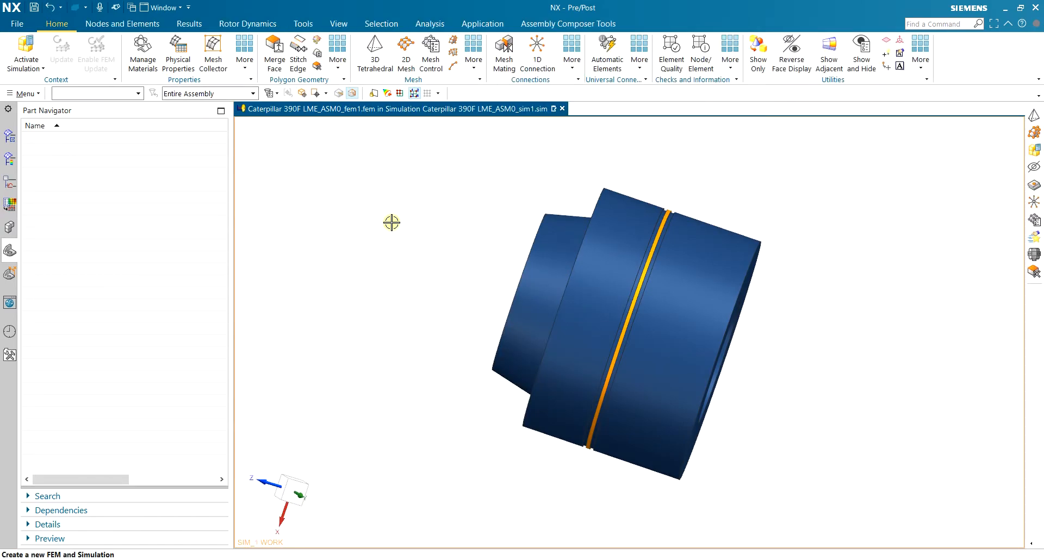
Mesh all three bodies with a CTETRA(10) tetrahedral mesh at 15 mm element size
middle_drag(391, 222, 386, 195)
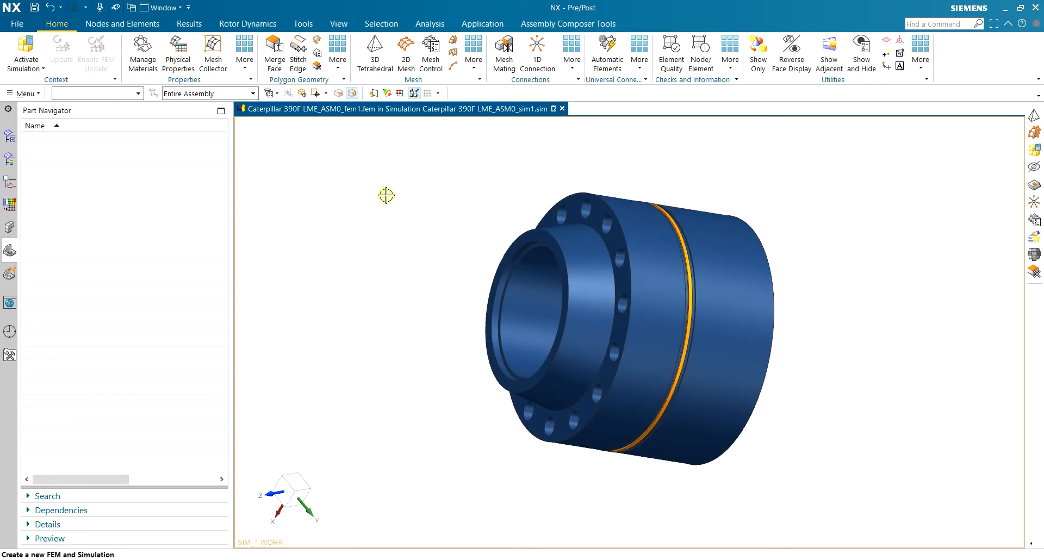
middle_drag(832, 226, 802, 233)
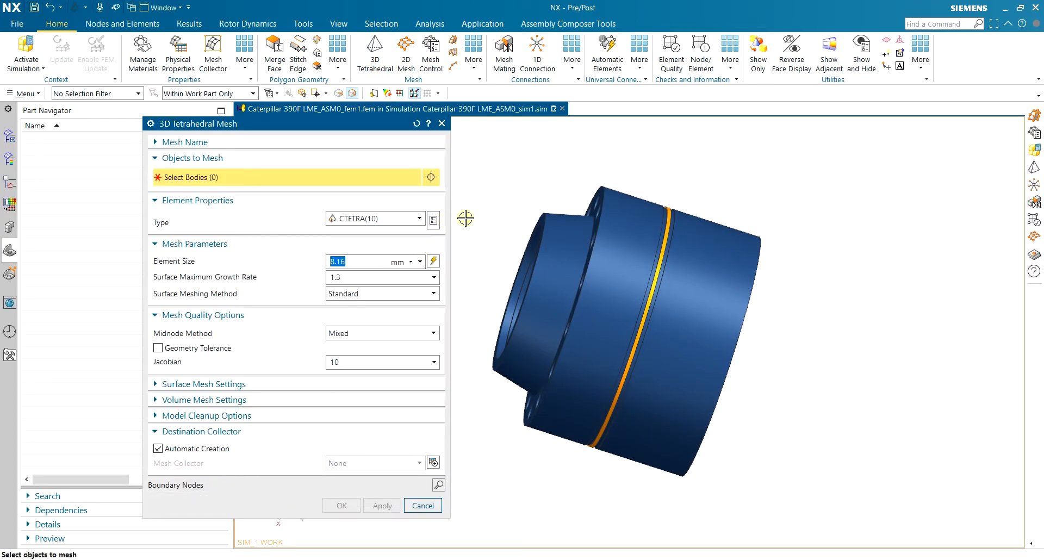
drag(811, 156, 473, 475)
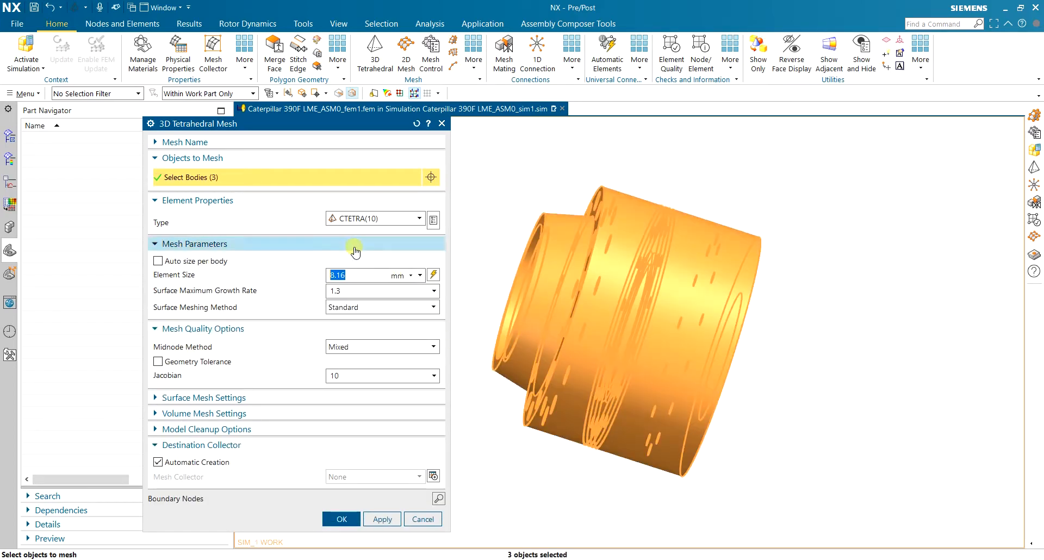
click(433, 277)
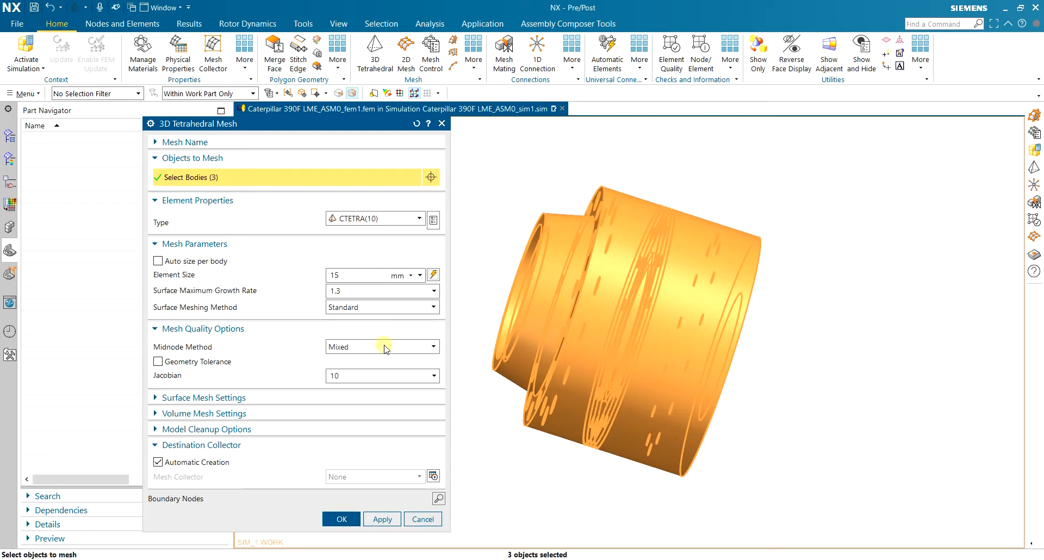
click(343, 518)
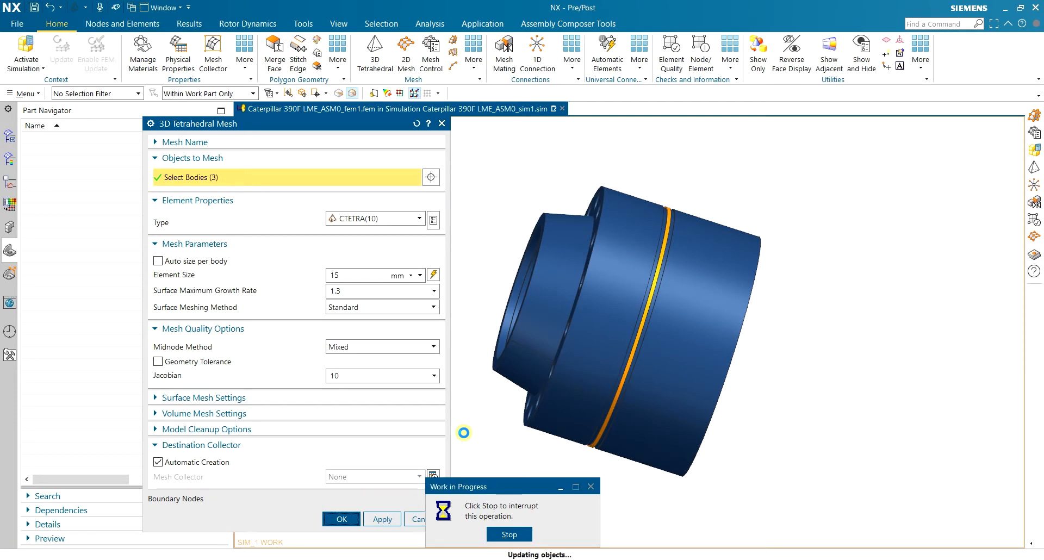
Activate the simulation file and show the Simulation Navigator
middle_drag(802, 348, 781, 268)
middle_drag(458, 245, 776, 199)
click(26, 52)
click(9, 140)
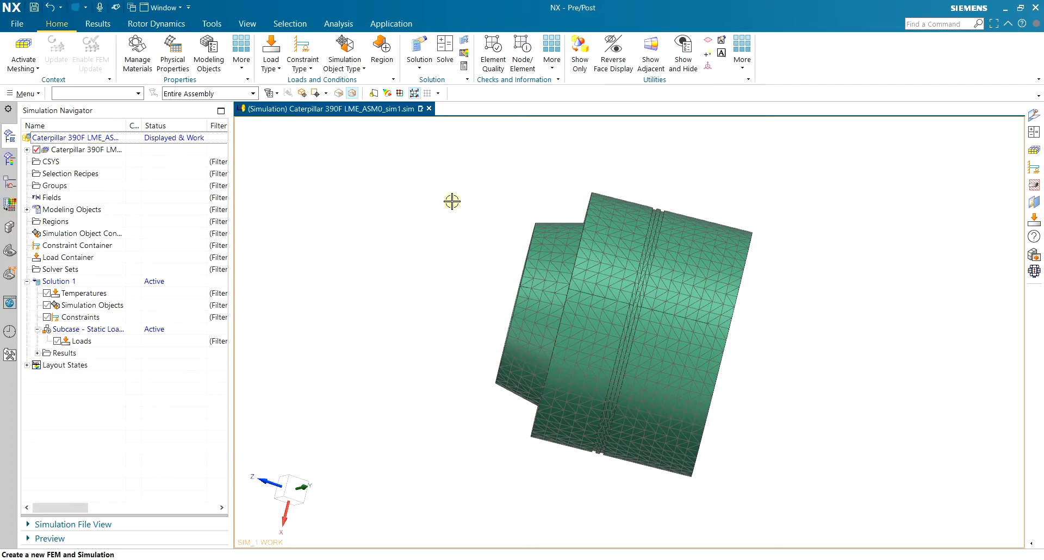
Add Surface-to-Surface Gluing using Automatic Pairing over all faces, gluing the 2 found face pairs
middle_drag(763, 181, 661, 154)
click(356, 61)
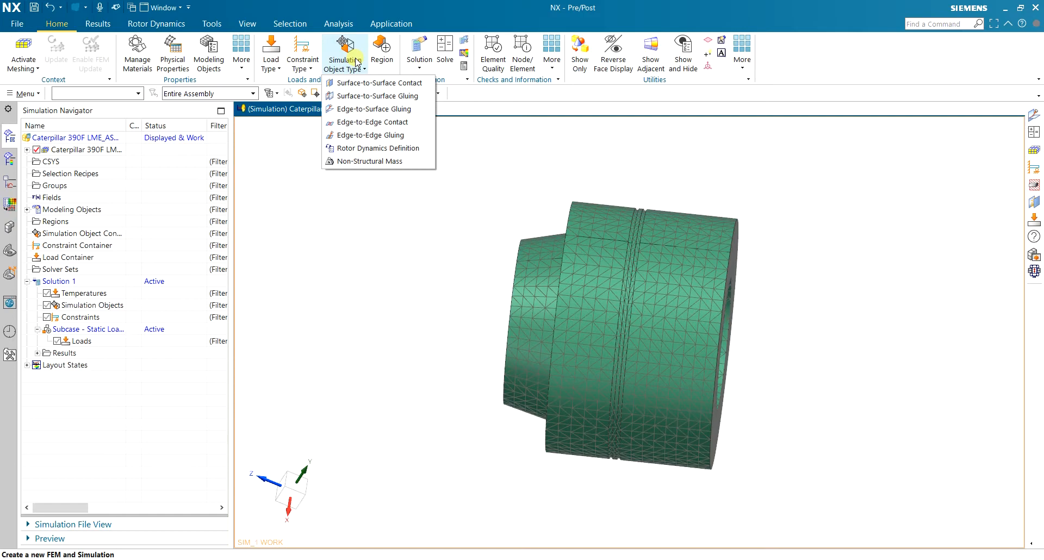
click(374, 98)
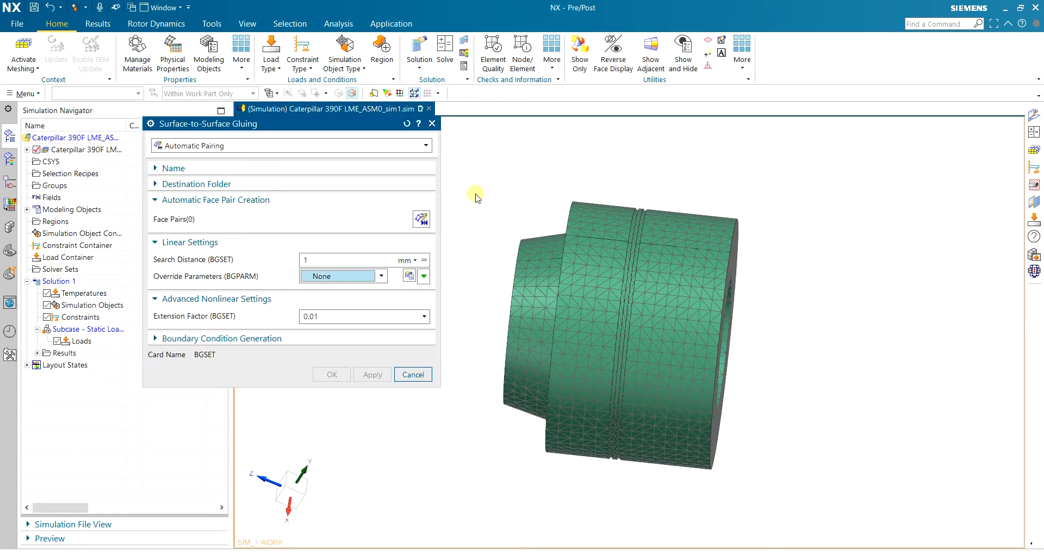
click(427, 220)
drag(823, 165, 446, 517)
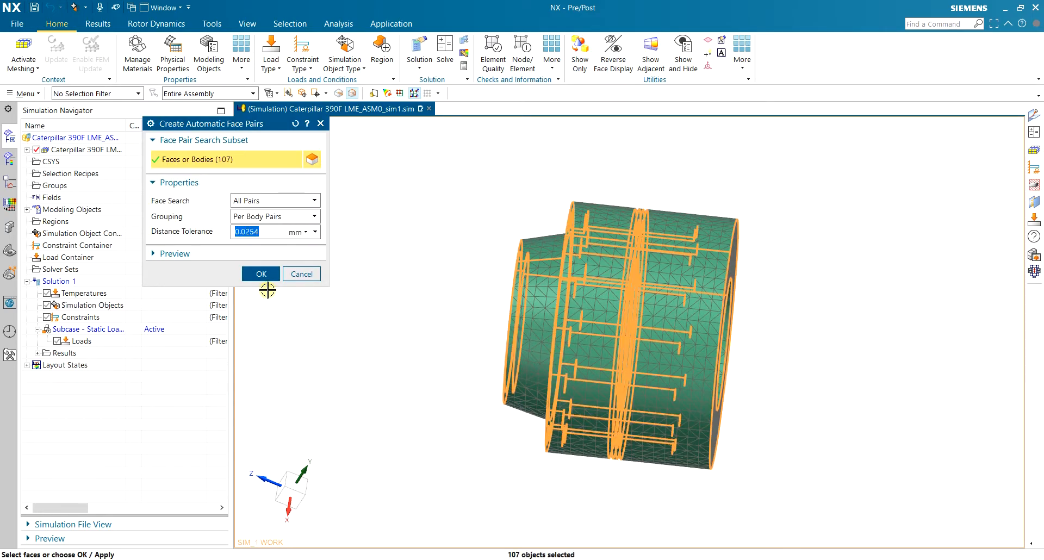
click(266, 278)
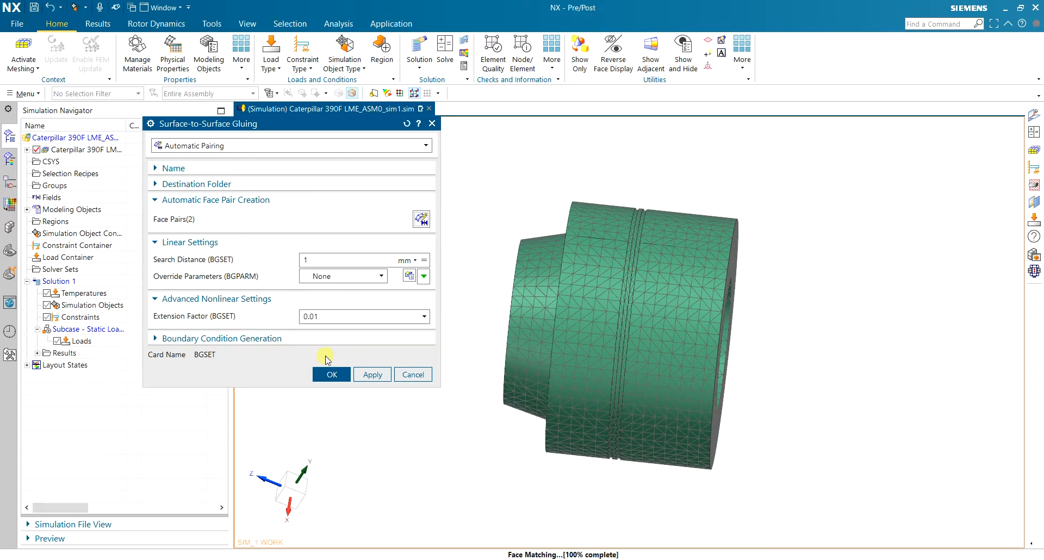
click(332, 375)
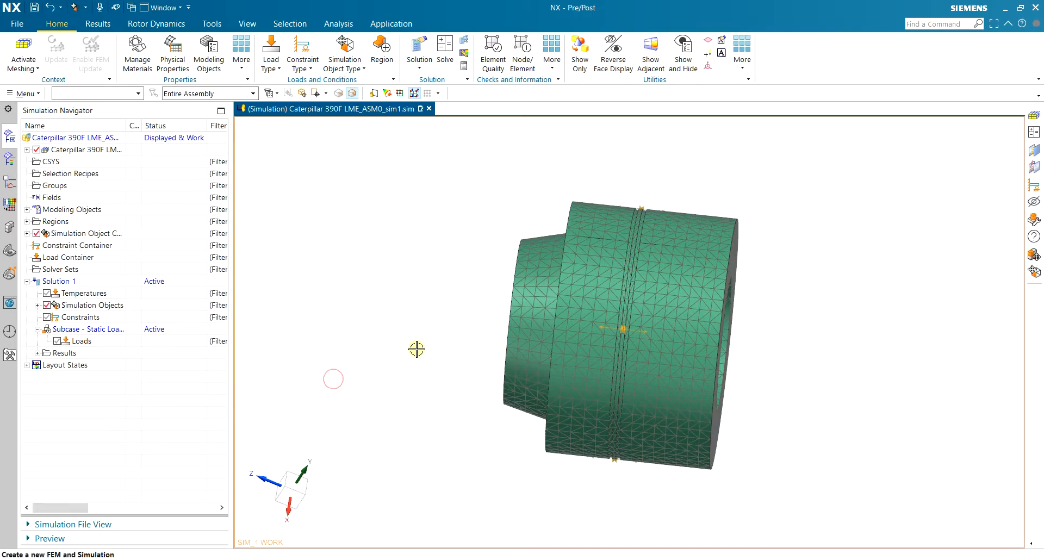
middle_drag(654, 202, 555, 398)
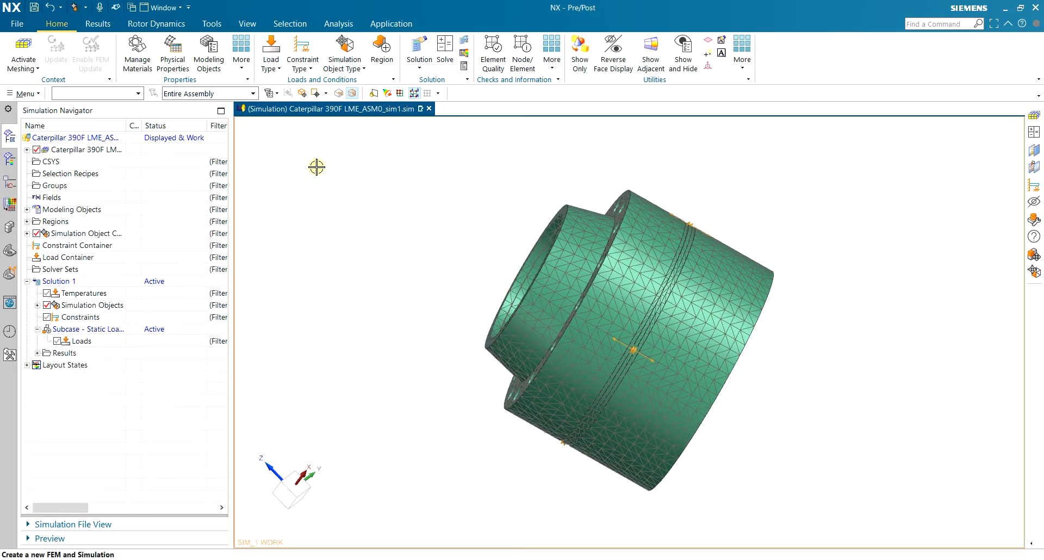
Hide the 3D Collectors mesh and apply a Fixed Constraint to the front annular end face
click(301, 64)
click(373, 124)
middle_drag(834, 217, 778, 177)
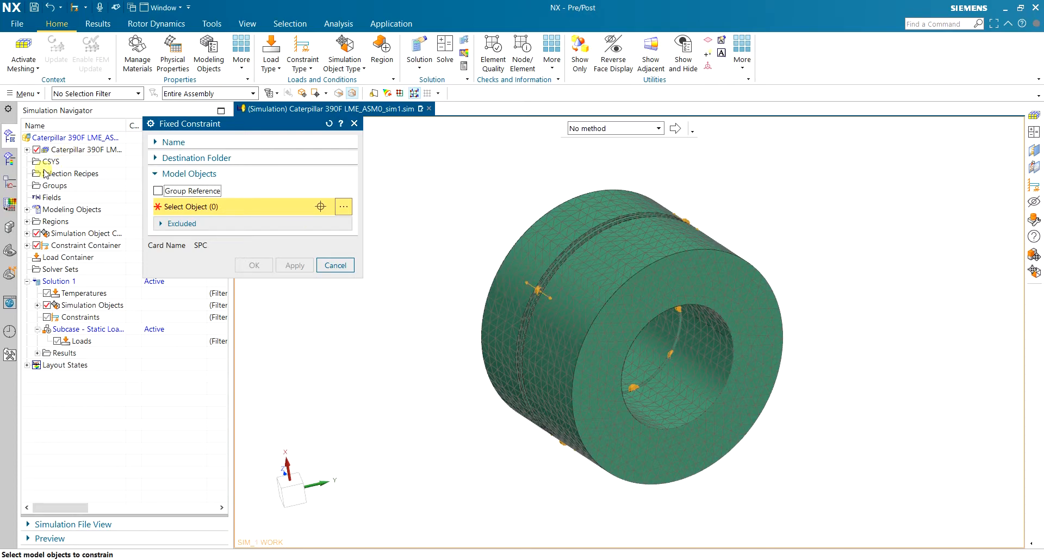
click(27, 150)
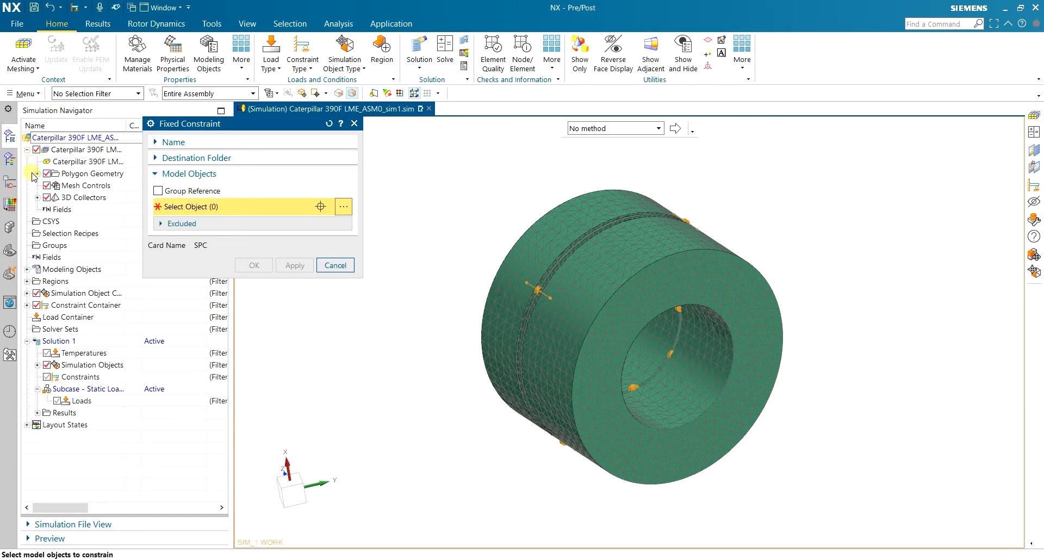
click(48, 198)
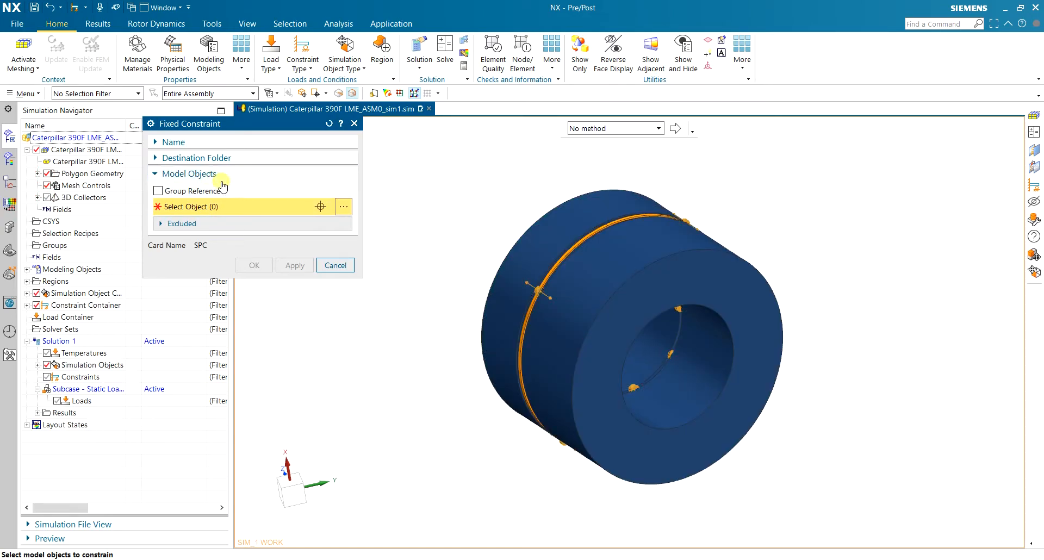
click(635, 285)
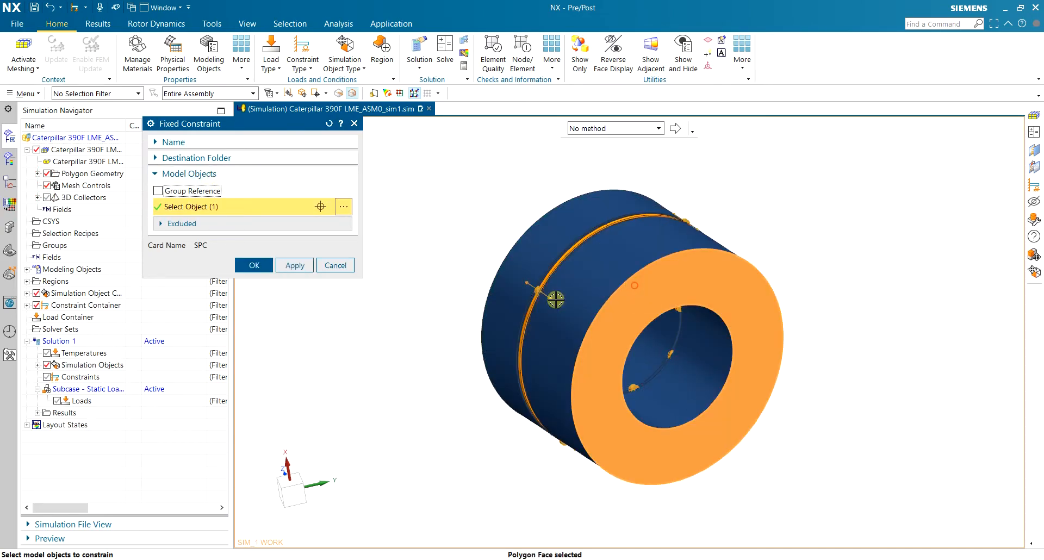
click(246, 266)
middle_drag(498, 197, 539, 190)
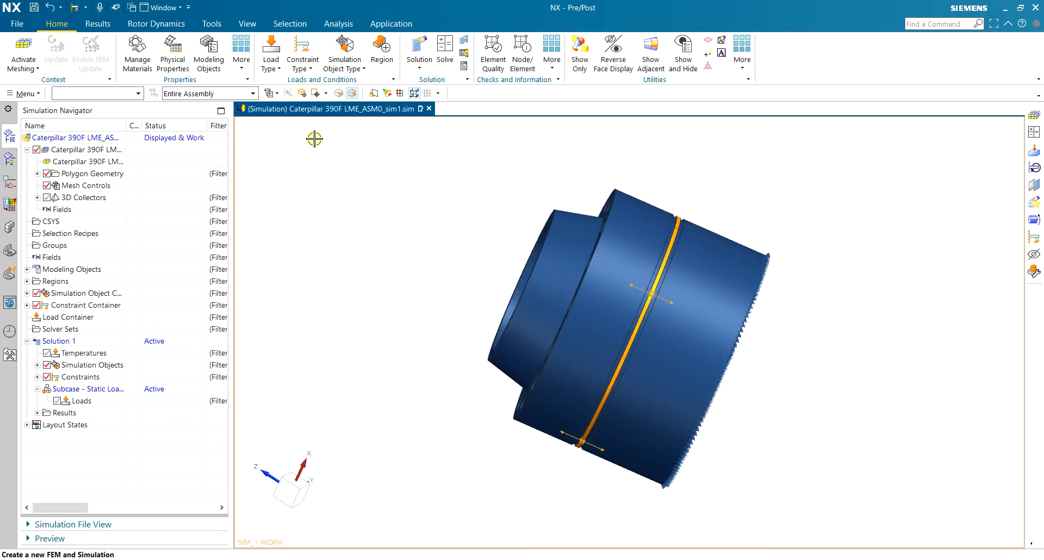
middle_drag(576, 130, 674, 166)
click(269, 64)
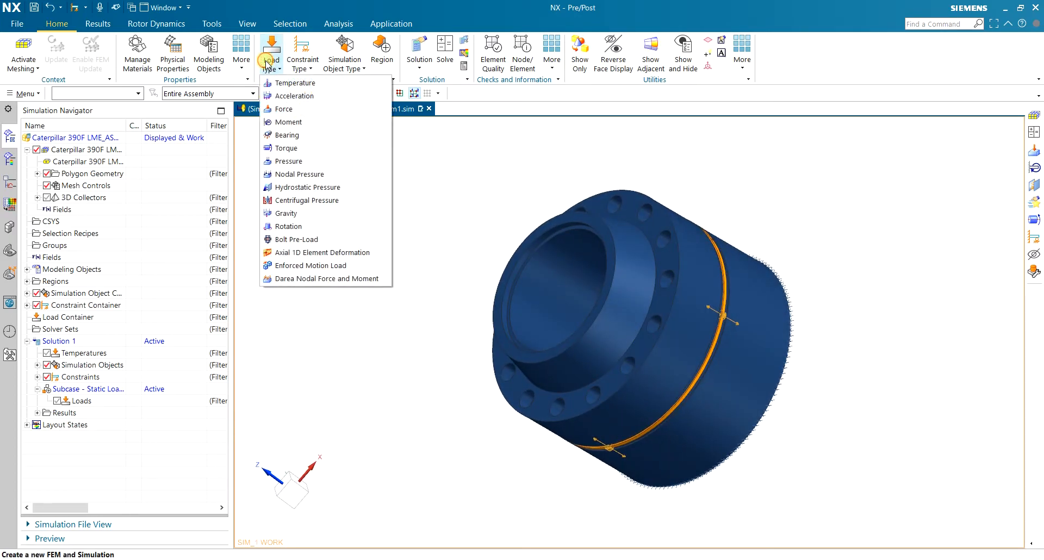
Add a Force on the flange end face, directed along the axis of its circular edge
click(281, 108)
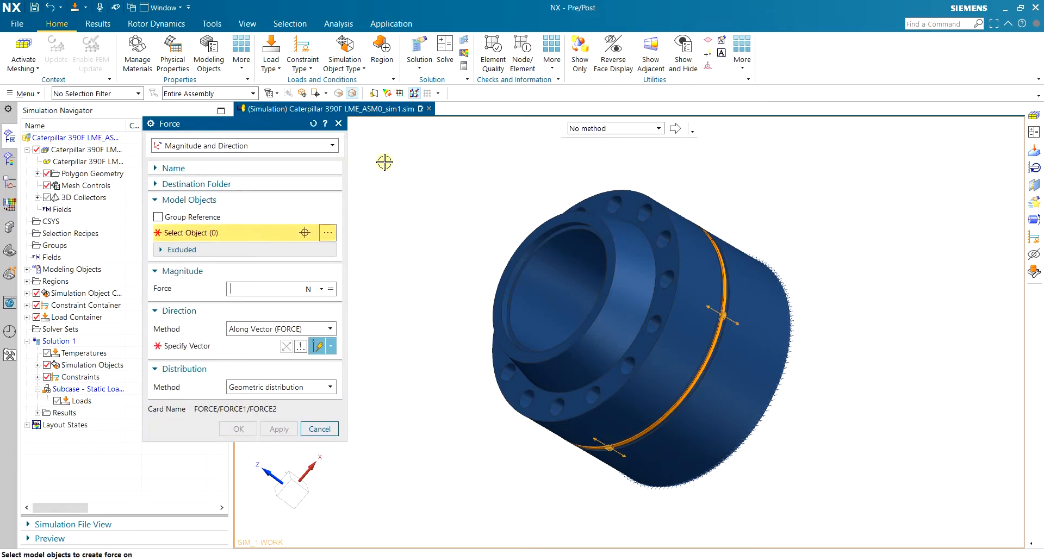
scroll(375, 162, down, 2)
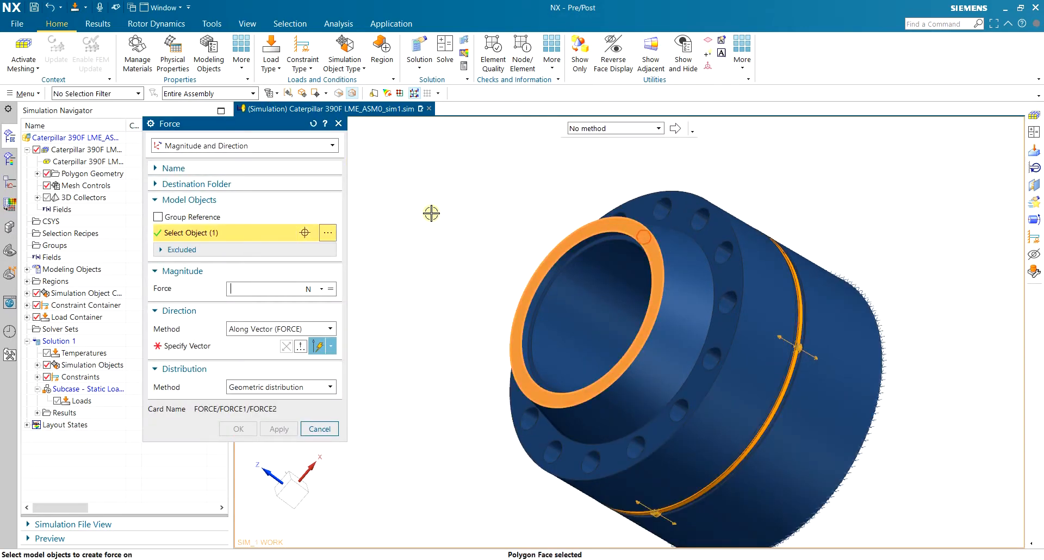
middle_drag(492, 262, 464, 256)
click(229, 344)
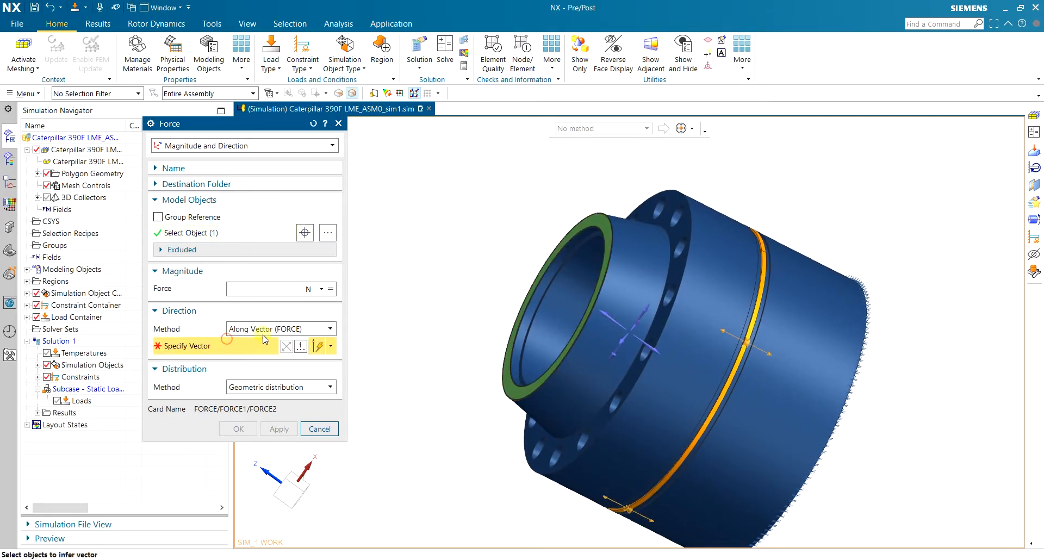
click(331, 346)
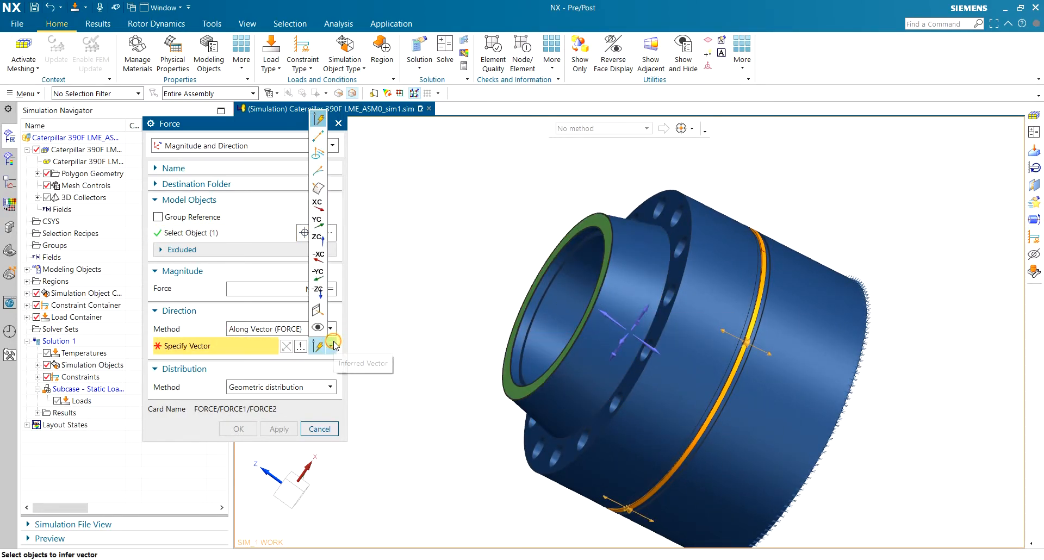
click(318, 157)
click(610, 224)
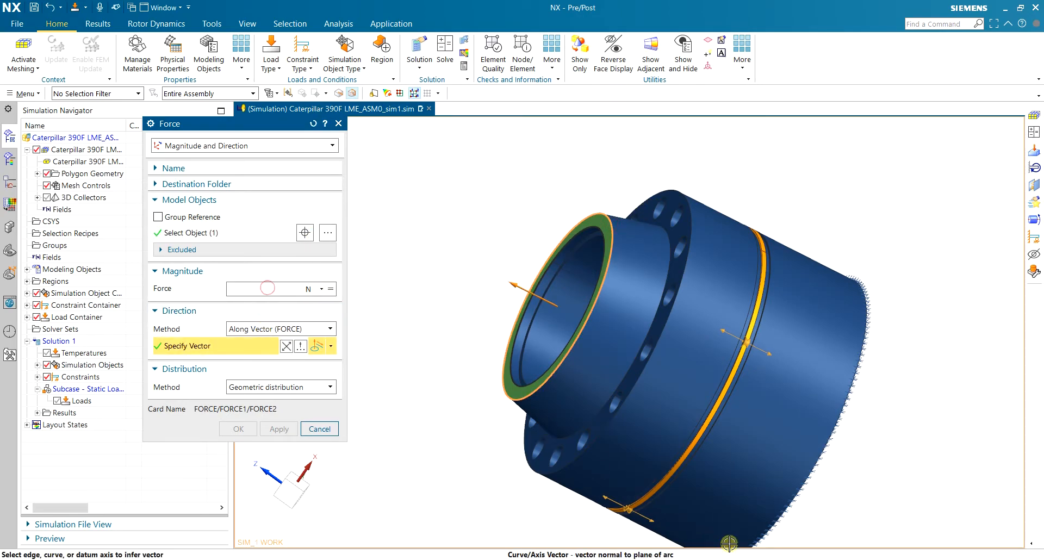
Copy the axial force value from the 'Pressure inside hydraulic cylinder' presentation slide
click(800, 559)
click(76, 163)
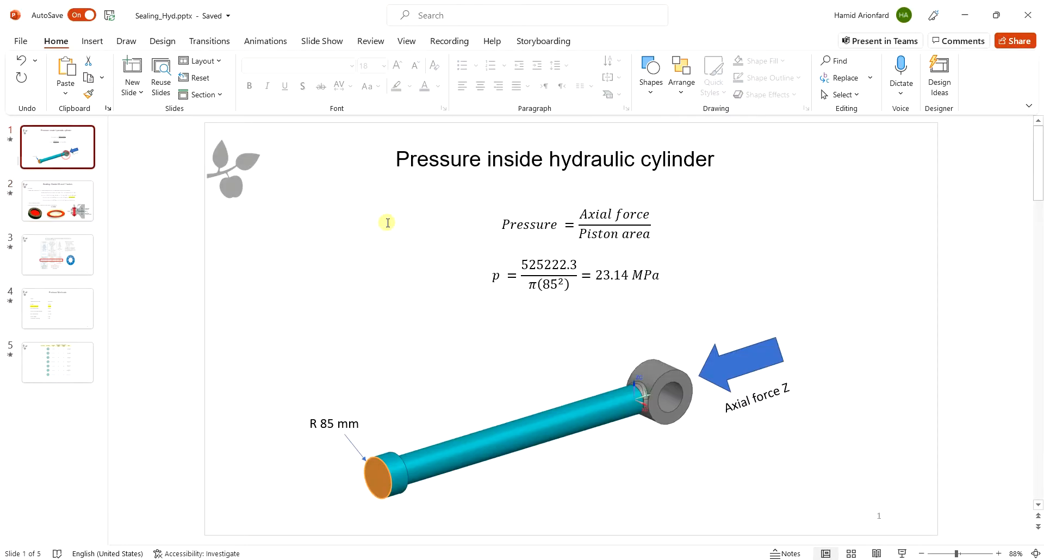
drag(521, 265, 574, 268)
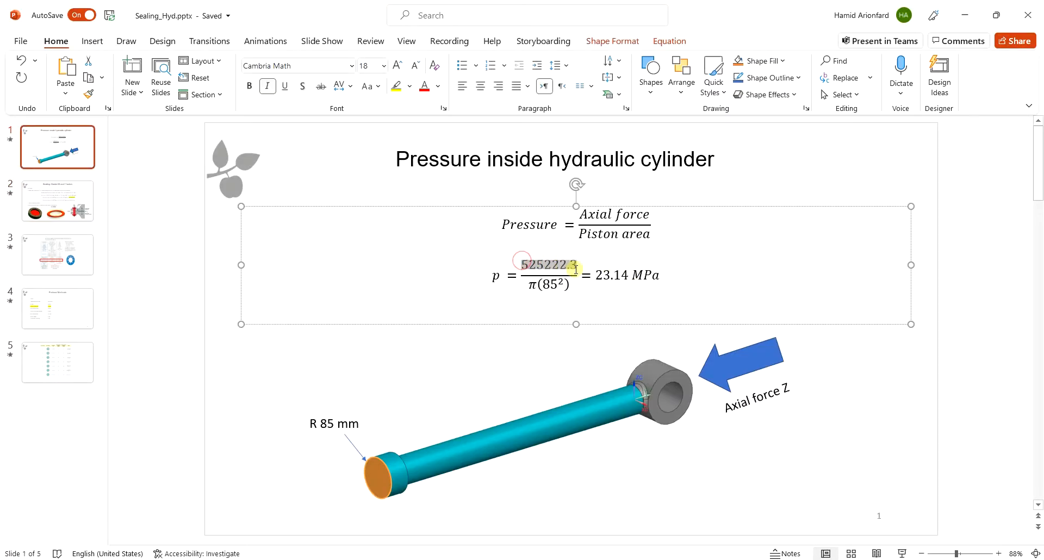
click(965, 15)
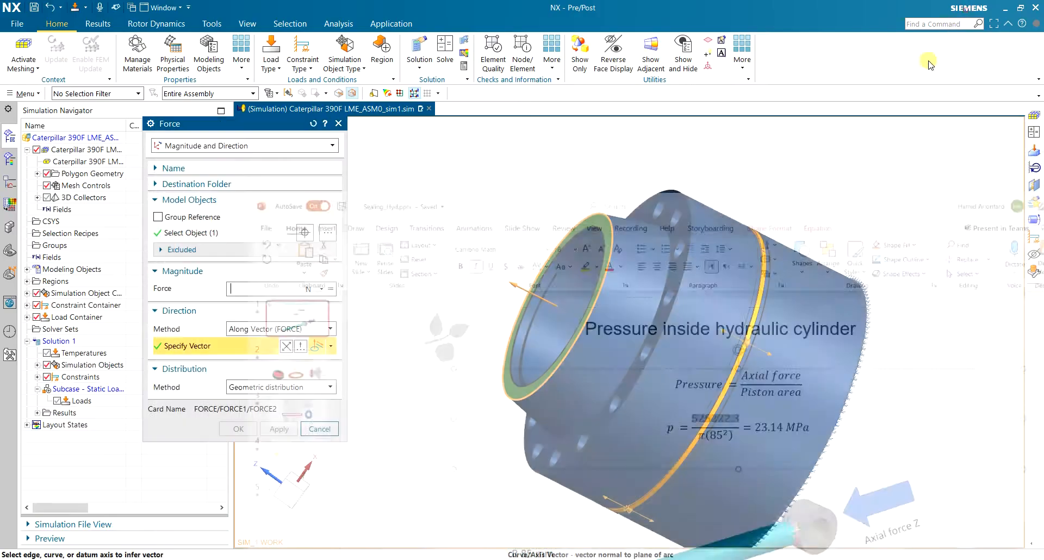
Apply a 525222.3 N force magnitude on the flange face, then activate meshing on the FEM
click(272, 290)
text(525222.3)
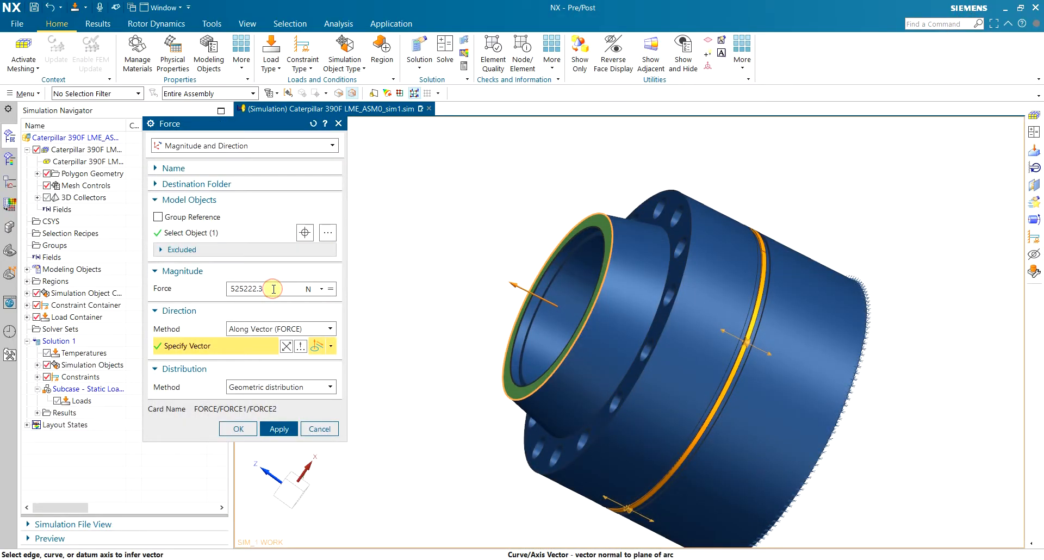
key(Tab)
click(238, 429)
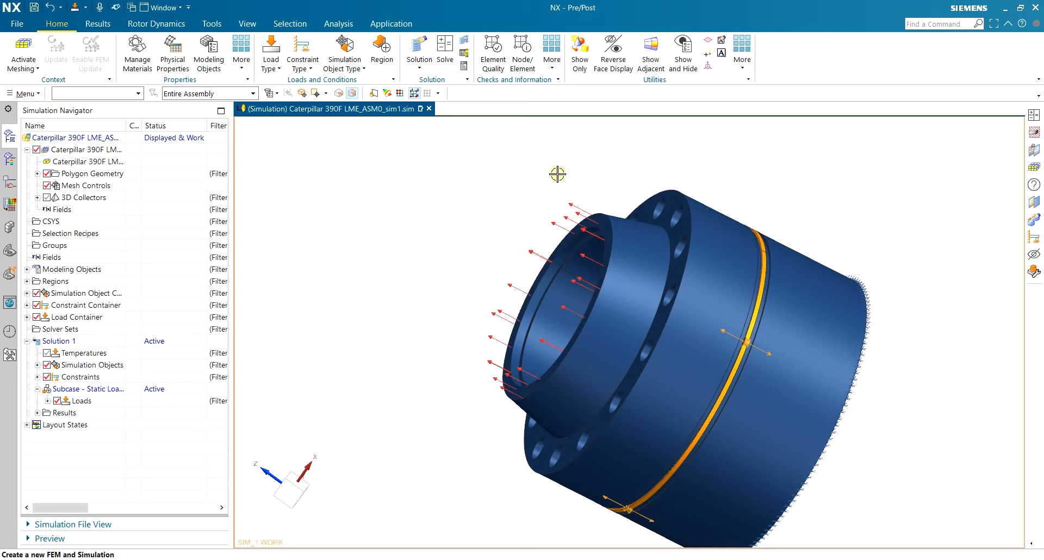
click(23, 52)
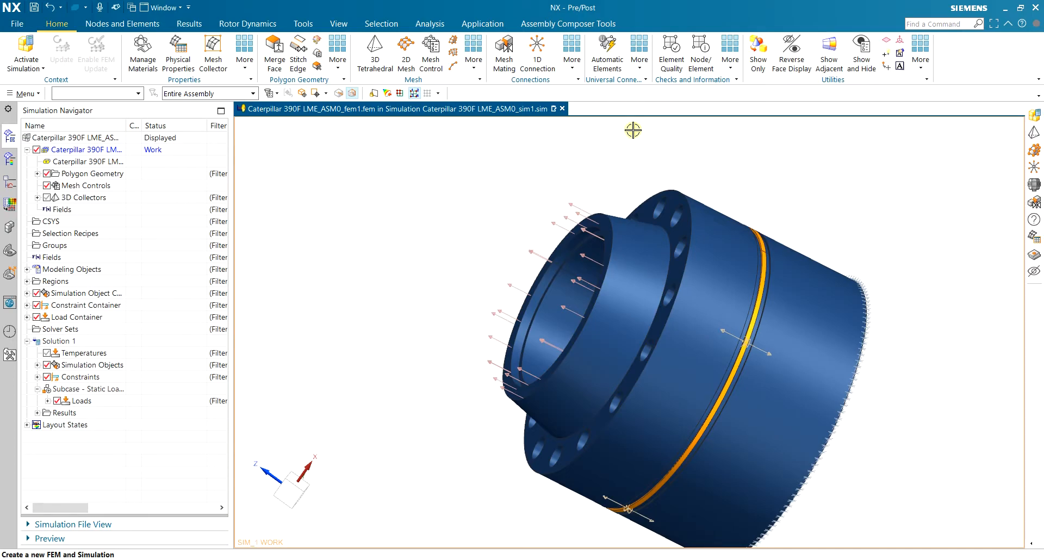
Start a Bolt Connection of type Bolt in Tapped Hole, viewing the flange bolt holes
click(574, 56)
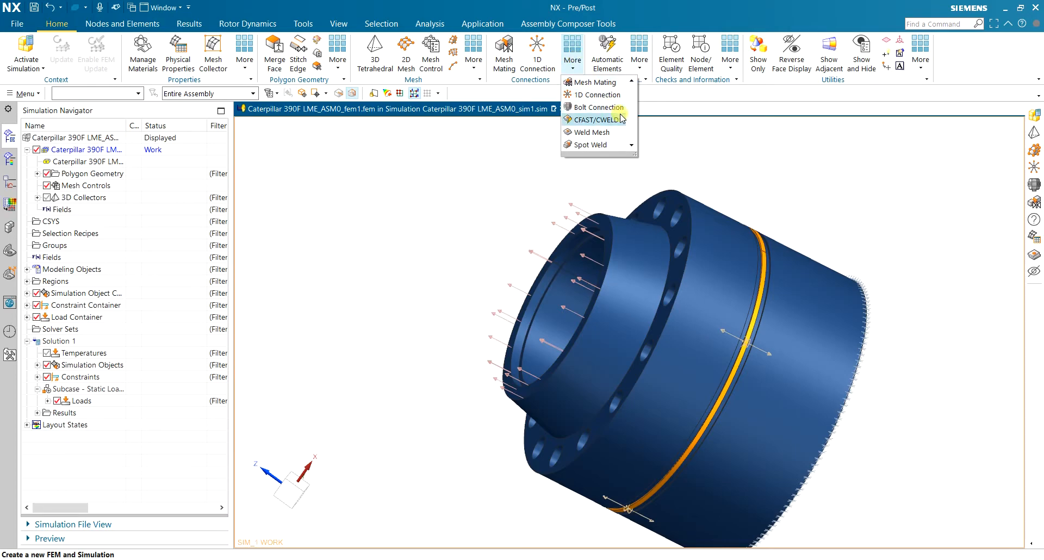
click(620, 107)
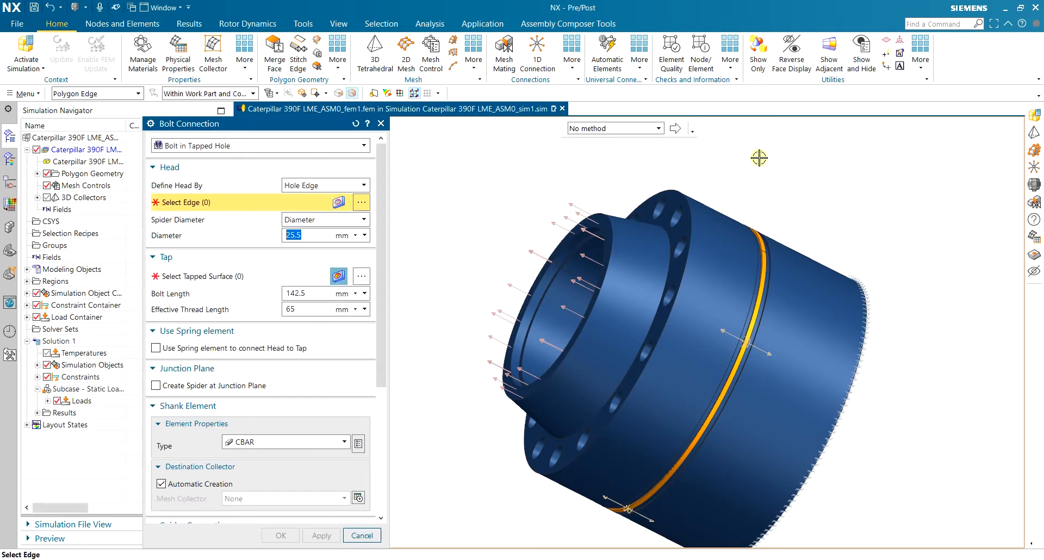
middle_drag(781, 181, 805, 199)
scroll(820, 229, up, 2)
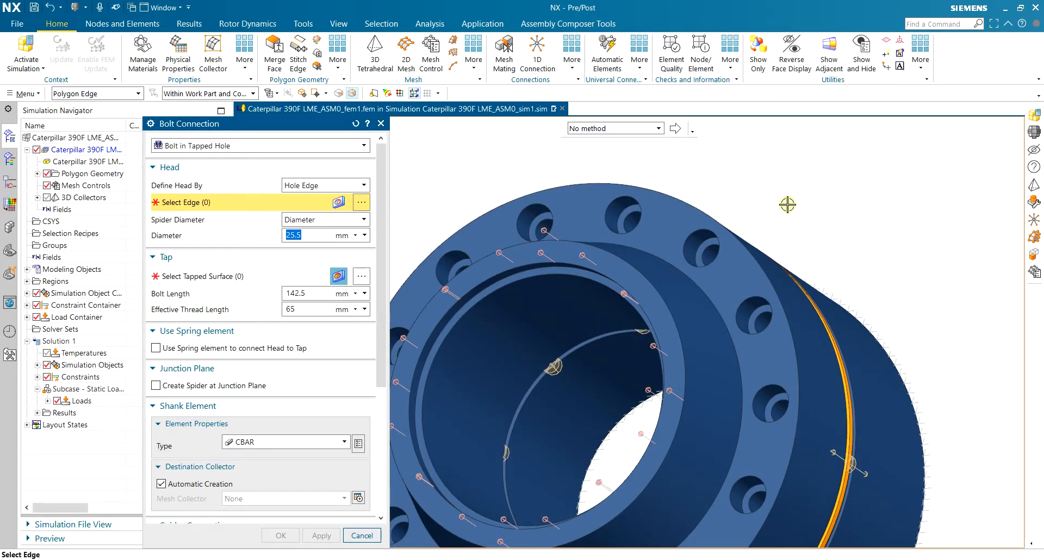
click(229, 146)
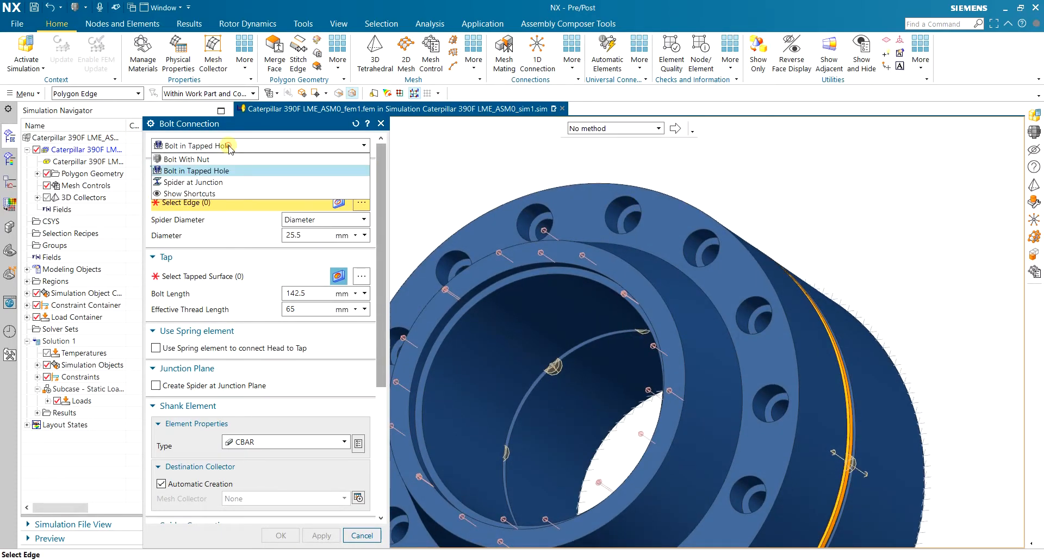
click(232, 171)
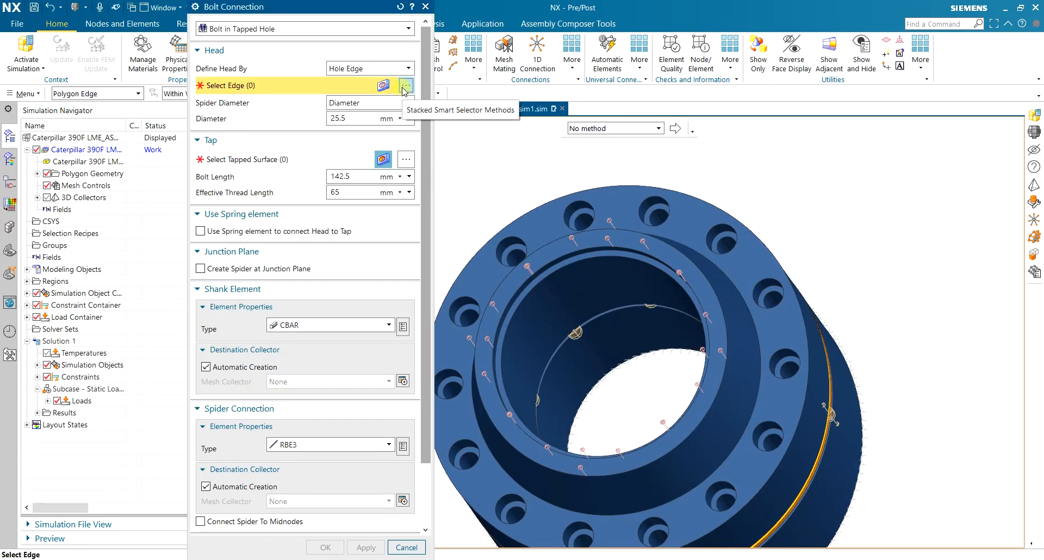
In Smart Selector, collect the flange body's 28 circular edges with radius 5–10 mm
click(406, 86)
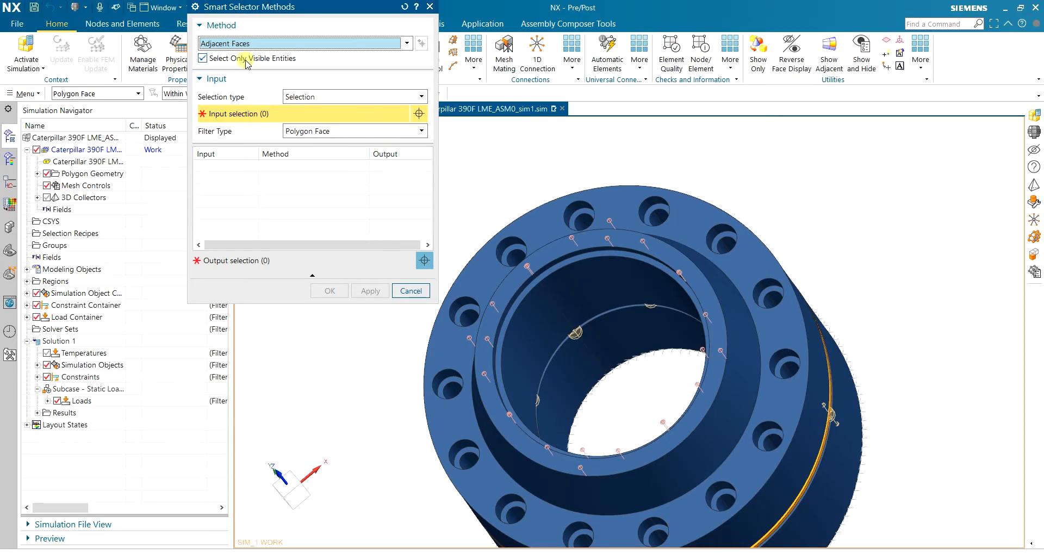
click(269, 43)
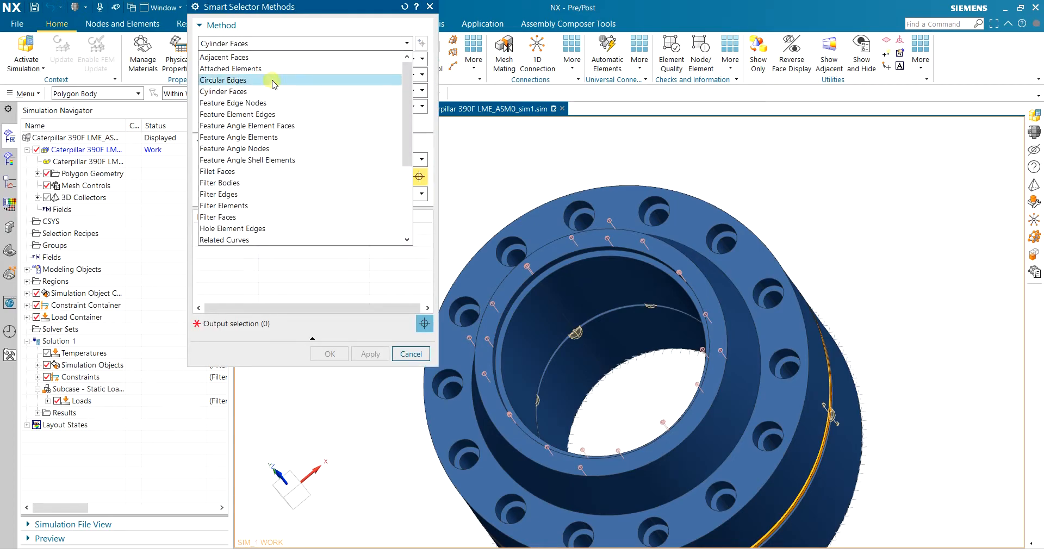
click(271, 80)
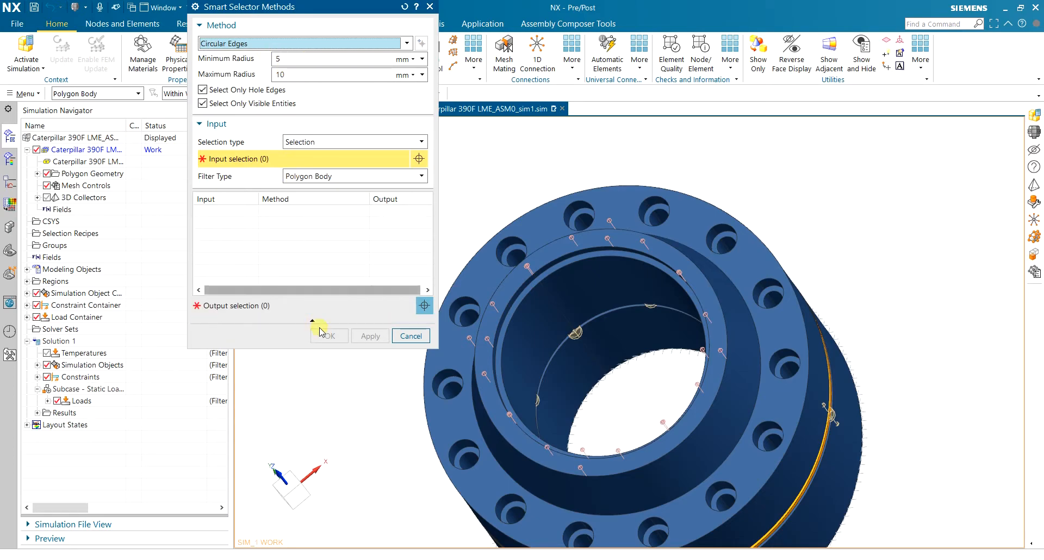
click(690, 211)
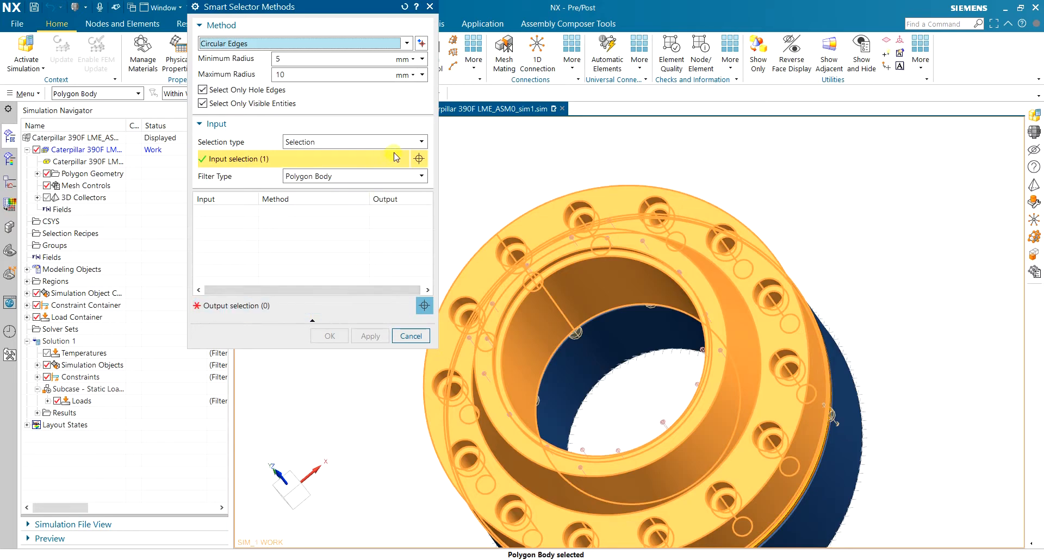
click(422, 43)
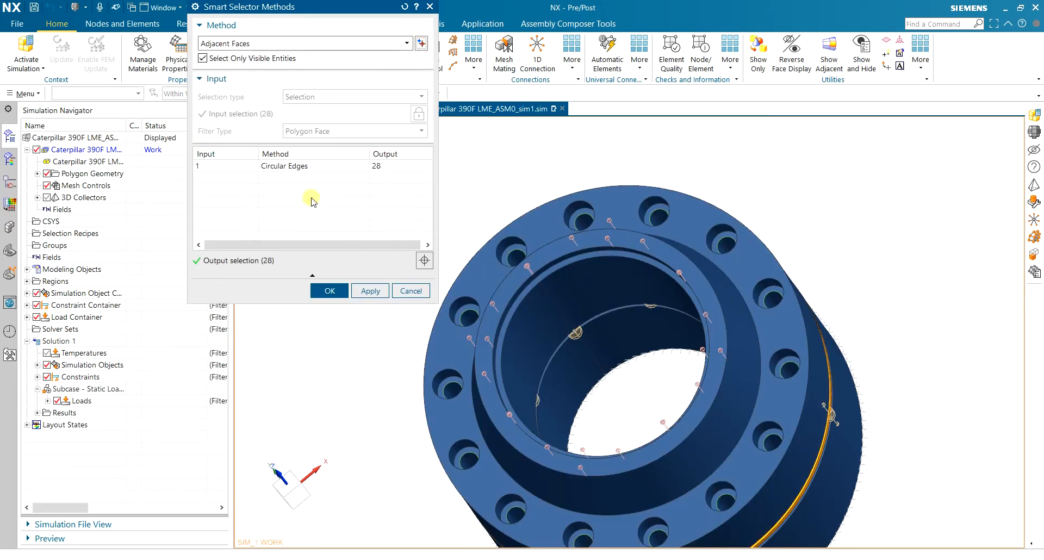
click(290, 166)
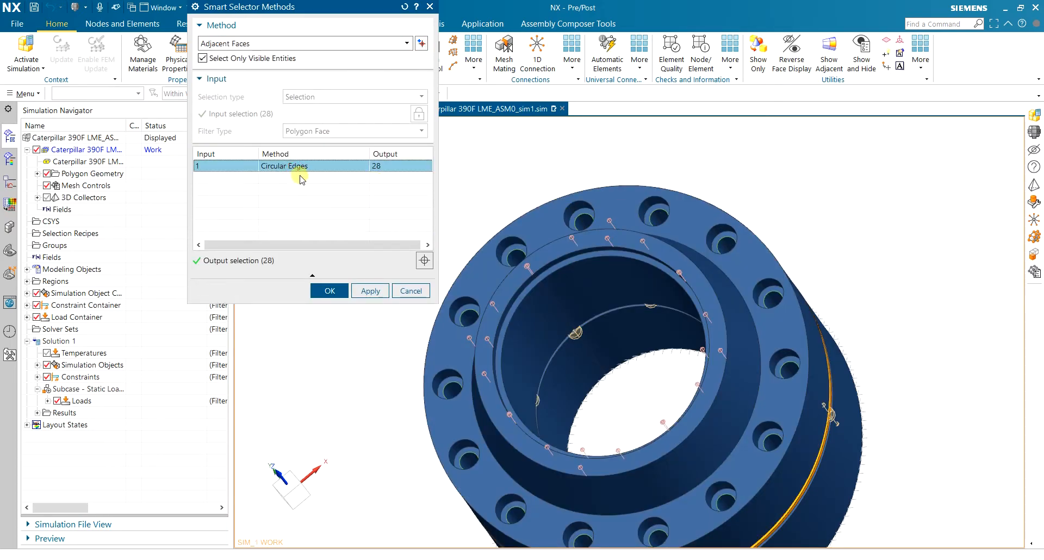
middle_drag(716, 196, 551, 250)
Accept the 28 edges, then box-deselect one row so the bolt head keeps 14 edges
click(330, 291)
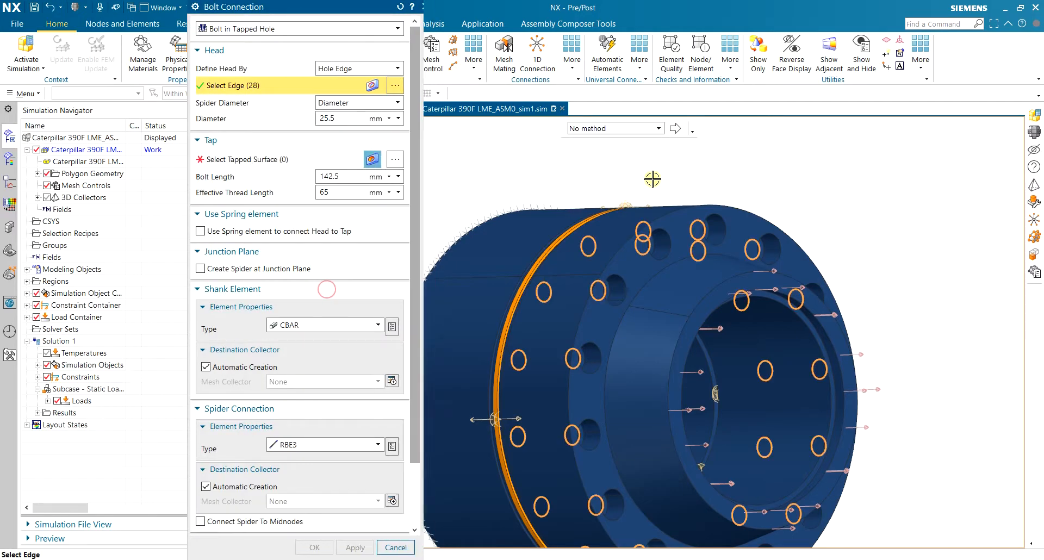
middle_drag(724, 169, 766, 194)
scroll(766, 194, down, 4)
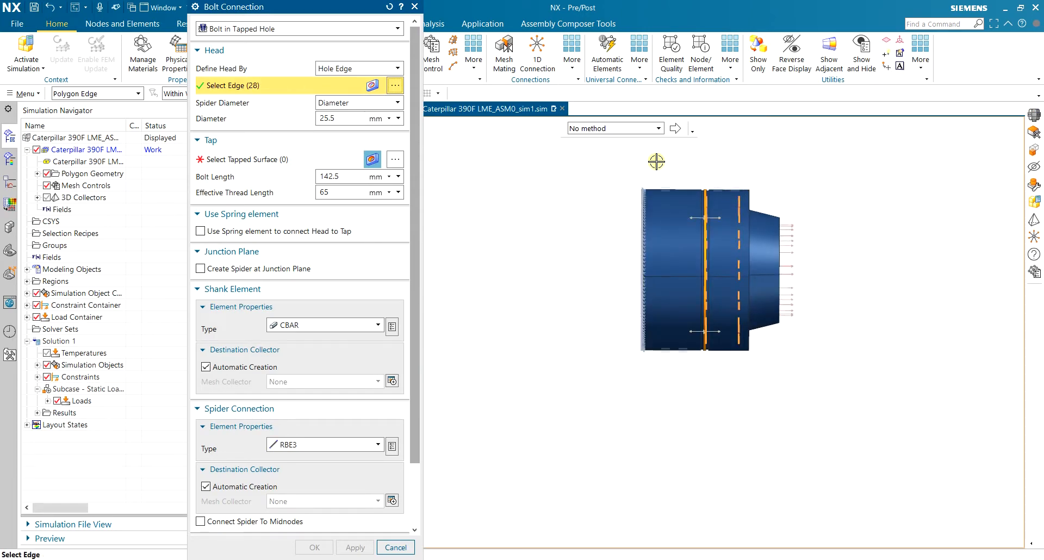
shift+drag(626, 155, 731, 388)
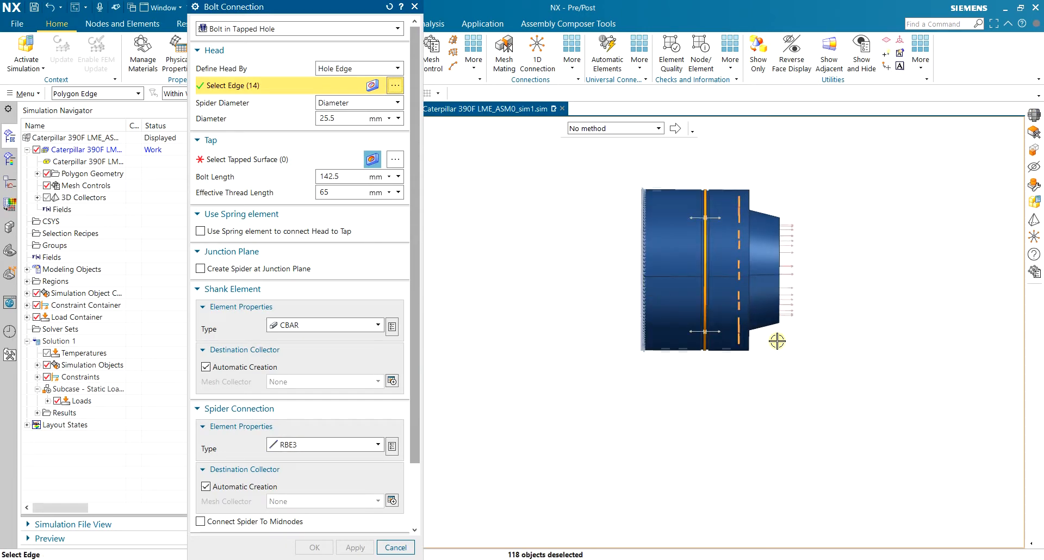
middle_drag(876, 185, 816, 210)
scroll(620, 209, up, 3)
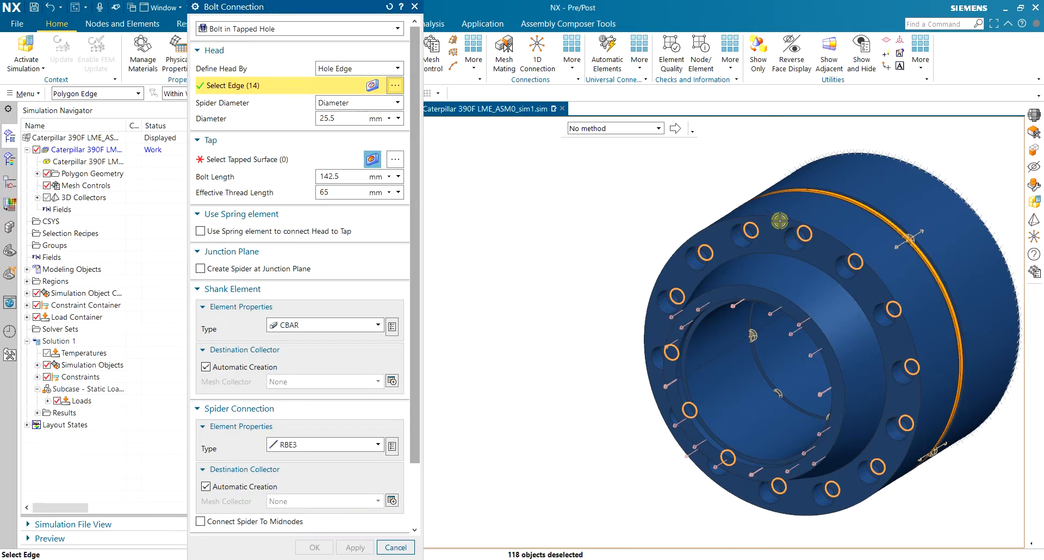
scroll(866, 252, up, 3)
scroll(671, 218, down, 2)
mouse_move(556, 185)
middle_down()
mouse_move(571, 175)
mouse_move(550, 171)
middle_up()
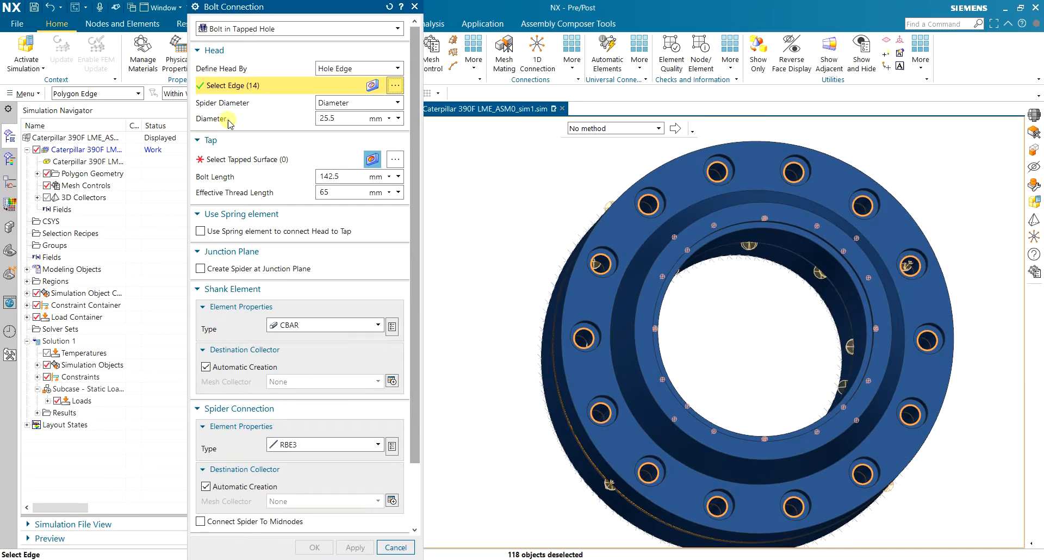
scroll(724, 184, up, 4)
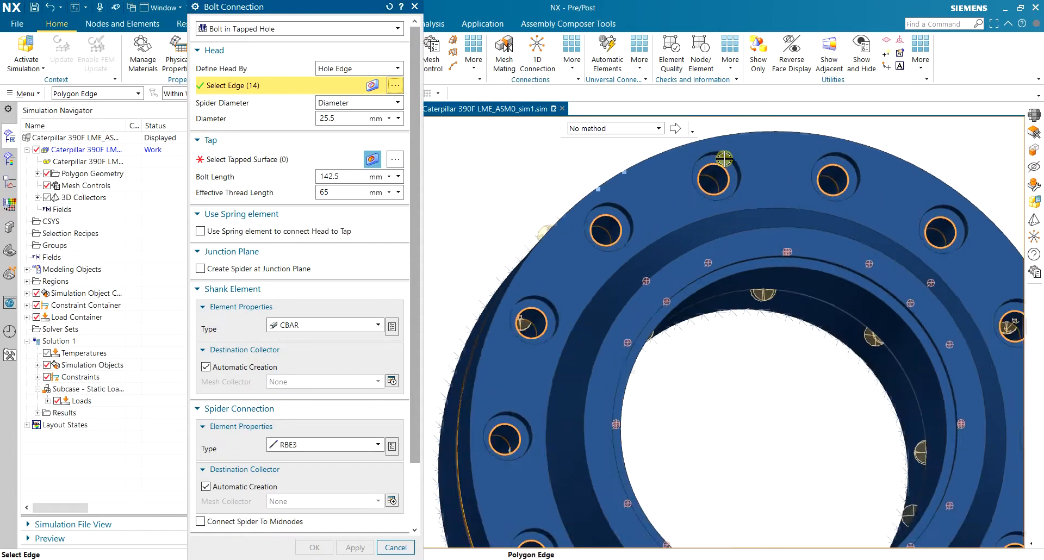
scroll(723, 182, up, 2)
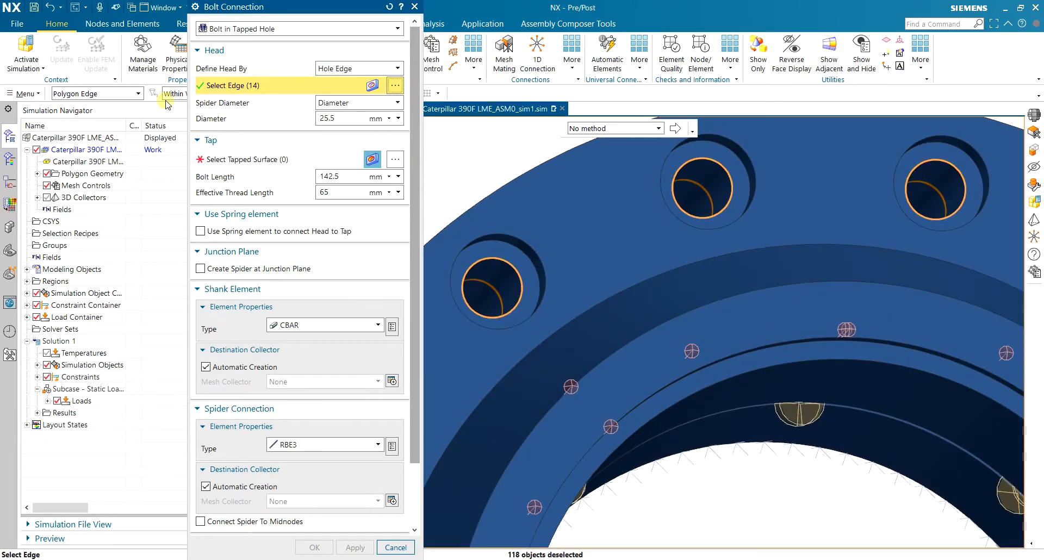
key(alt+Tab)
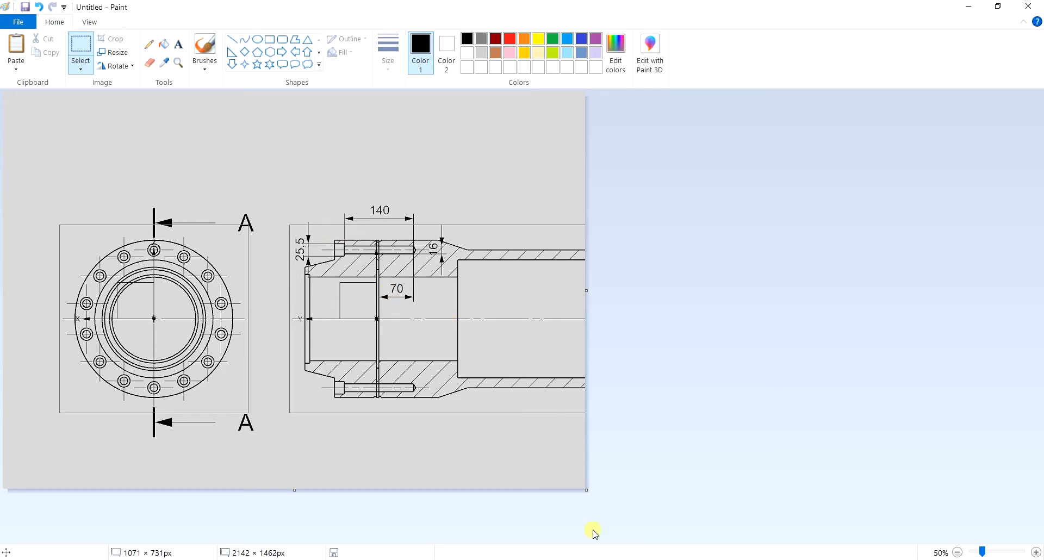
click(622, 558)
click(347, 119)
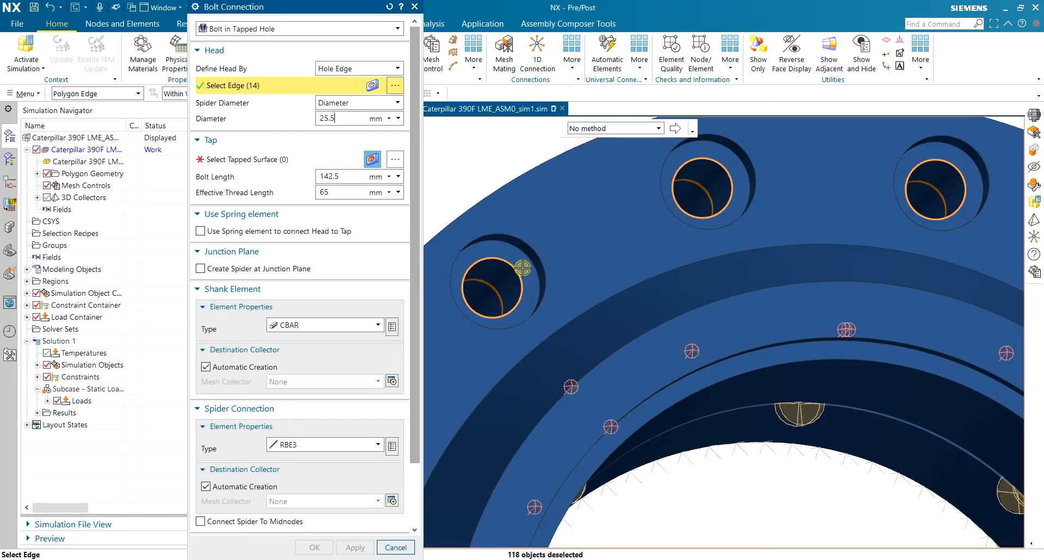
Begin picking the tapped hole surfaces and turn the model to a side view
mouse_move(346, 121)
mouse_down()
mouse_move(324, 121)
mouse_move(355, 128)
mouse_up()
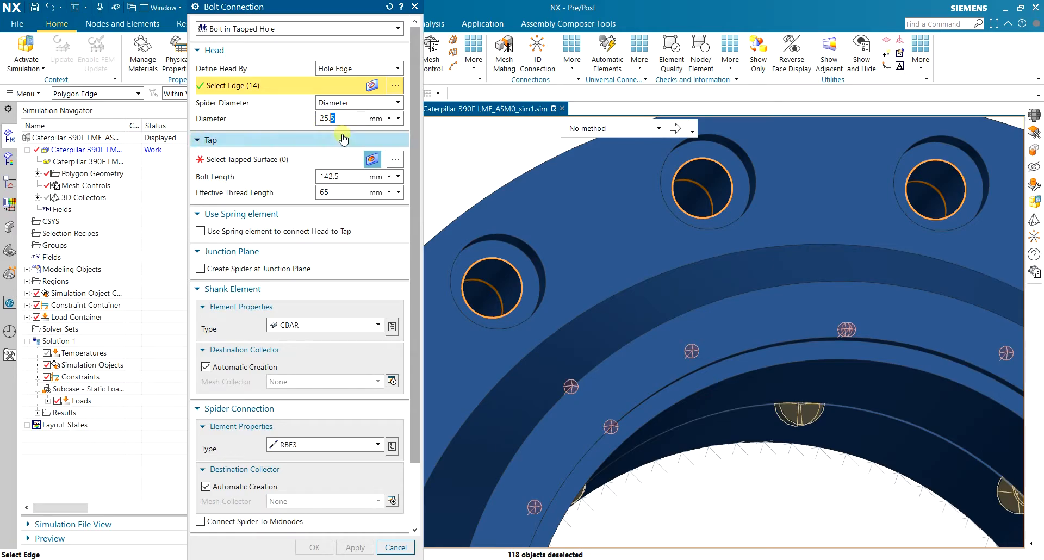
scroll(504, 174, down, 3)
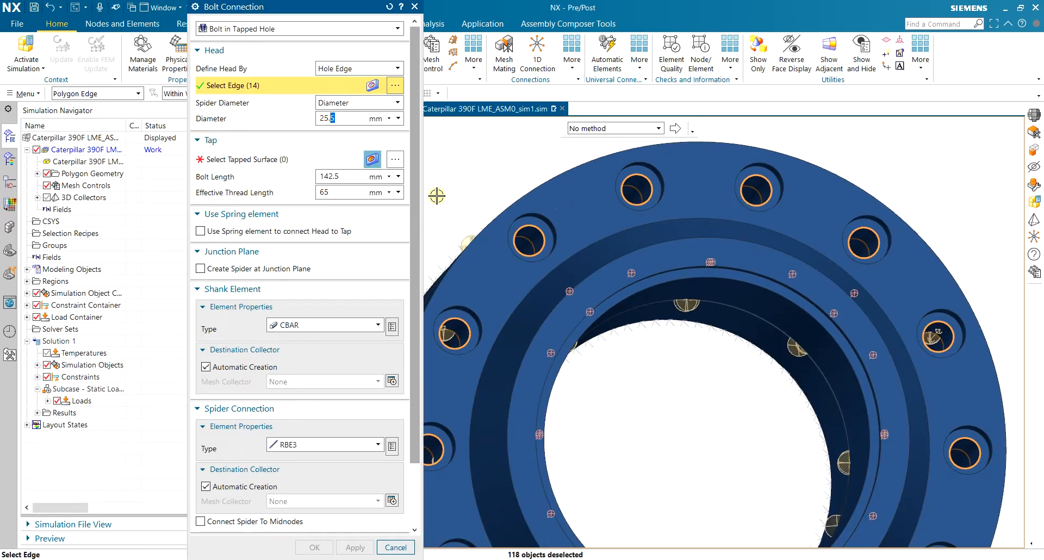
click(289, 163)
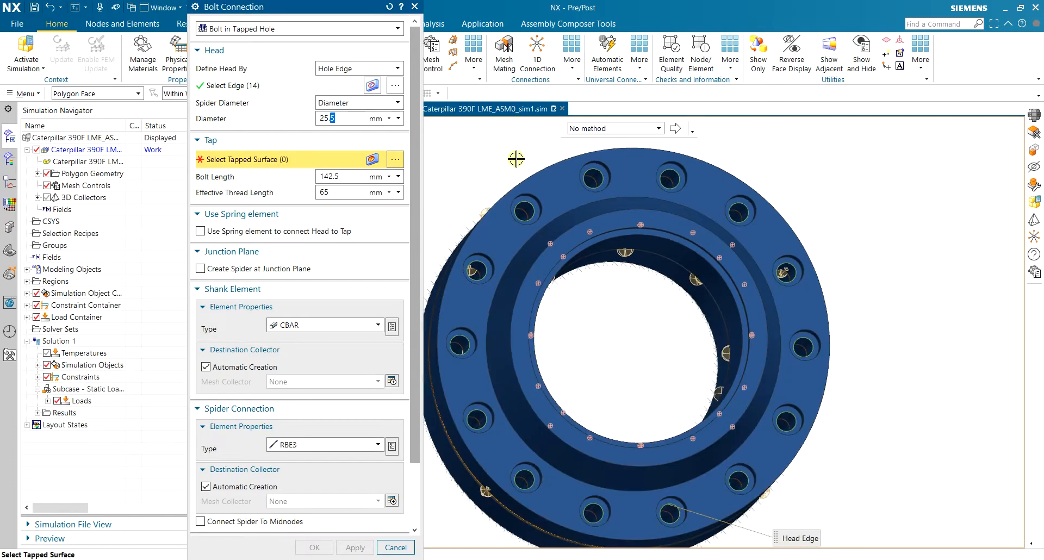
scroll(512, 163, down, 2)
middle_drag(487, 199, 595, 205)
Hide the orange flange polygon body so only the blue cylinder body is visible
click(37, 175)
click(57, 210)
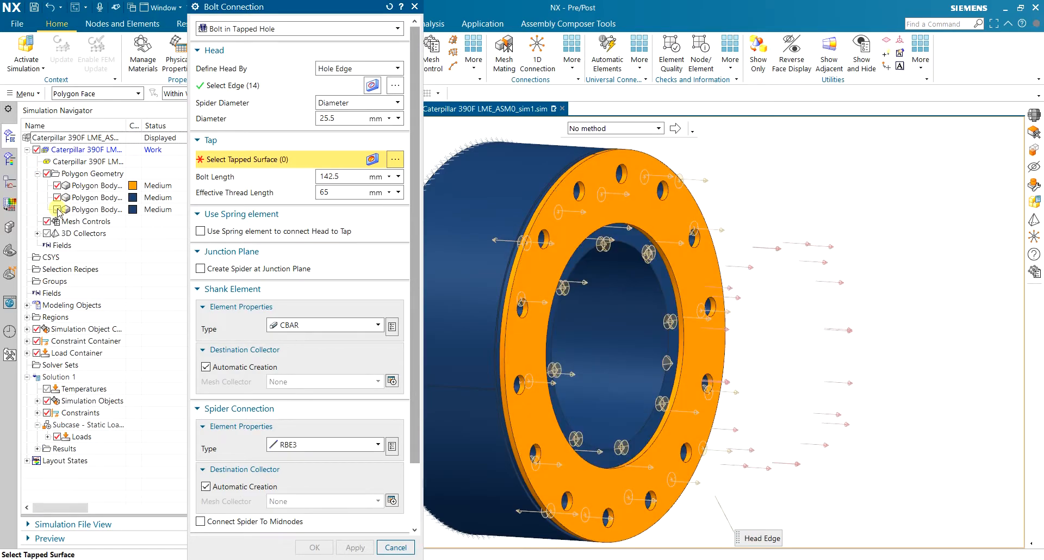
click(57, 198)
click(57, 198)
click(57, 186)
Bring up the smart selector for the tapped surfaces
middle_drag(576, 207, 614, 188)
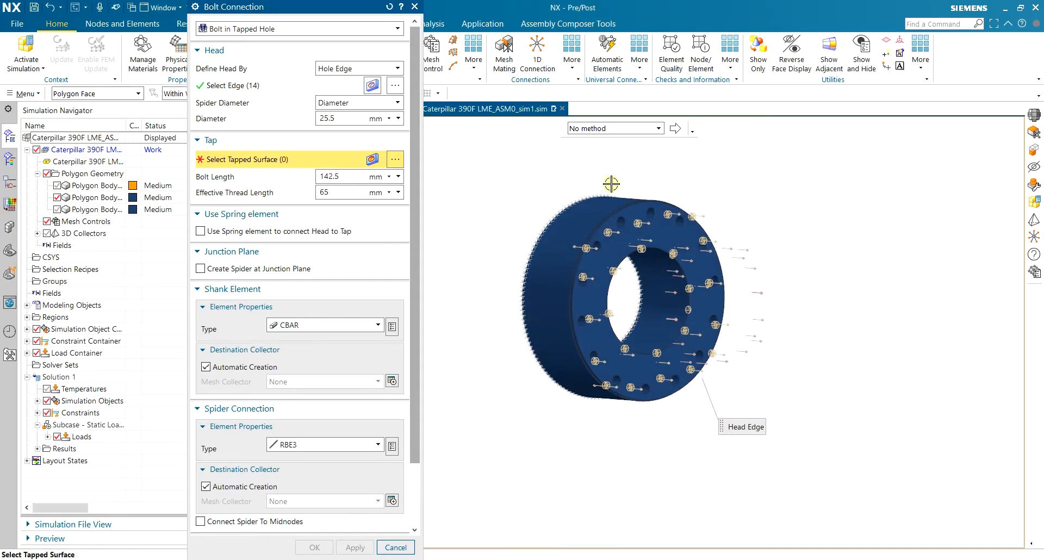
scroll(613, 187, up, 2)
click(389, 162)
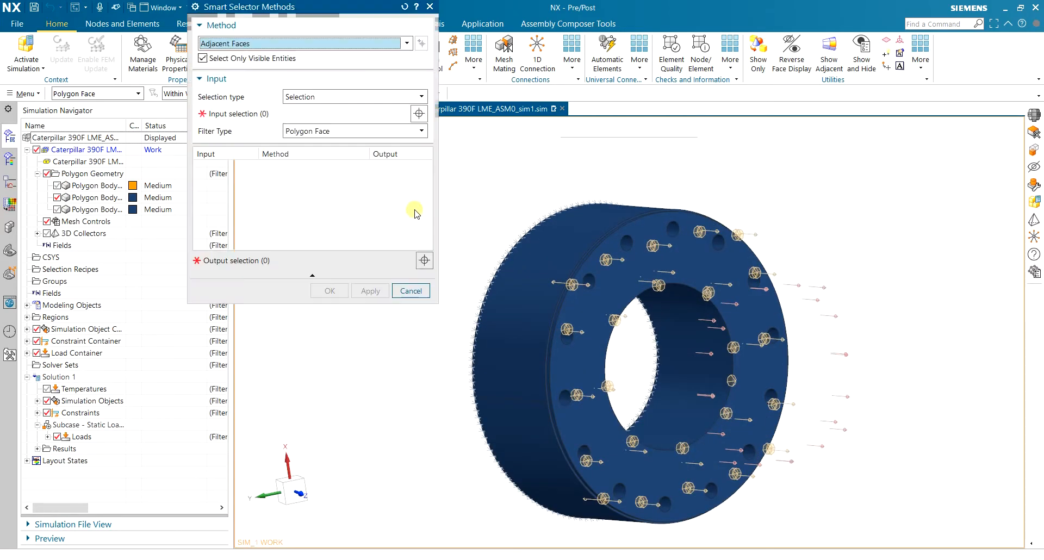
Collect the cylinder body's 14 hole faces with the Cylinder Faces method as tapped surfaces
scroll(591, 235, up, 1)
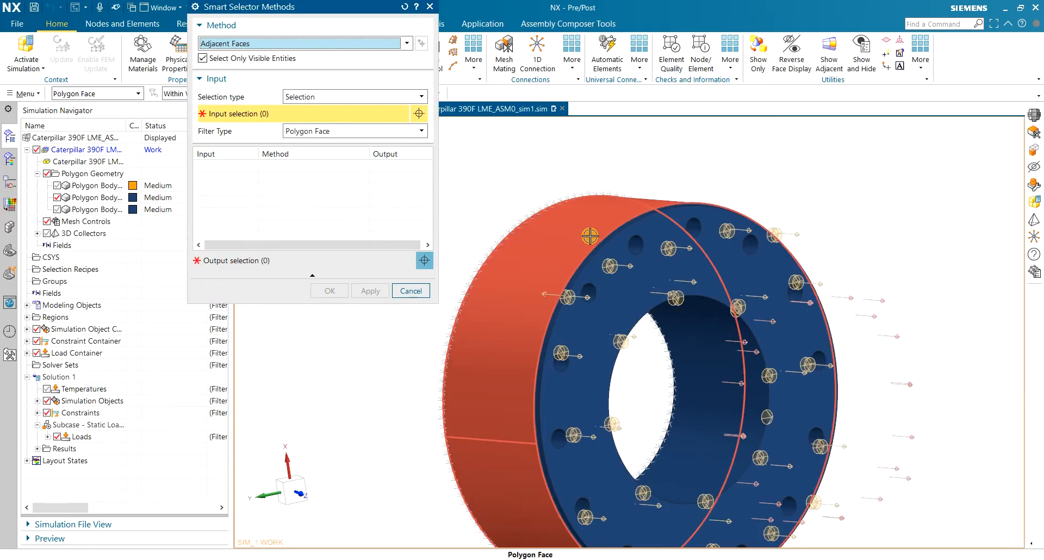
click(306, 44)
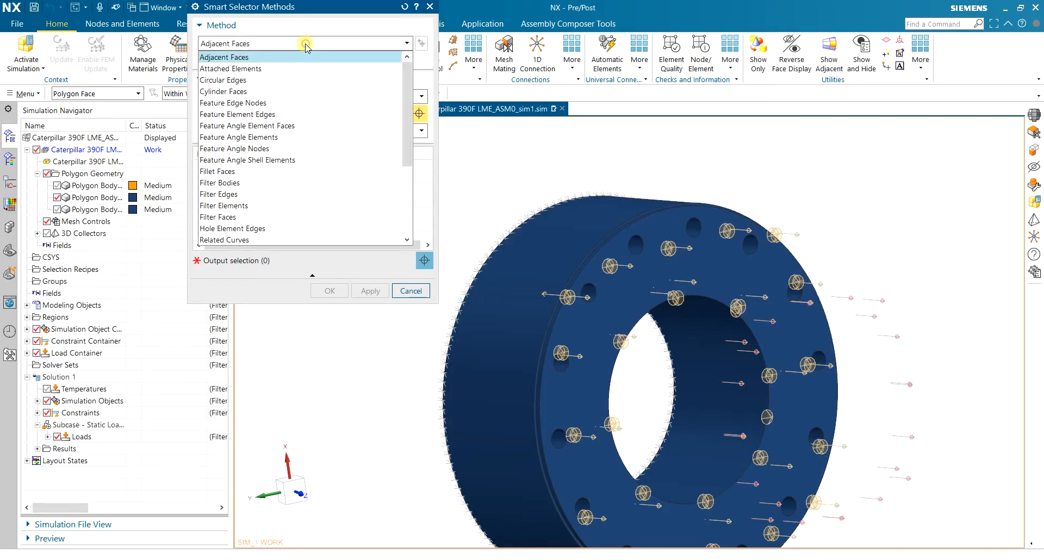
click(292, 91)
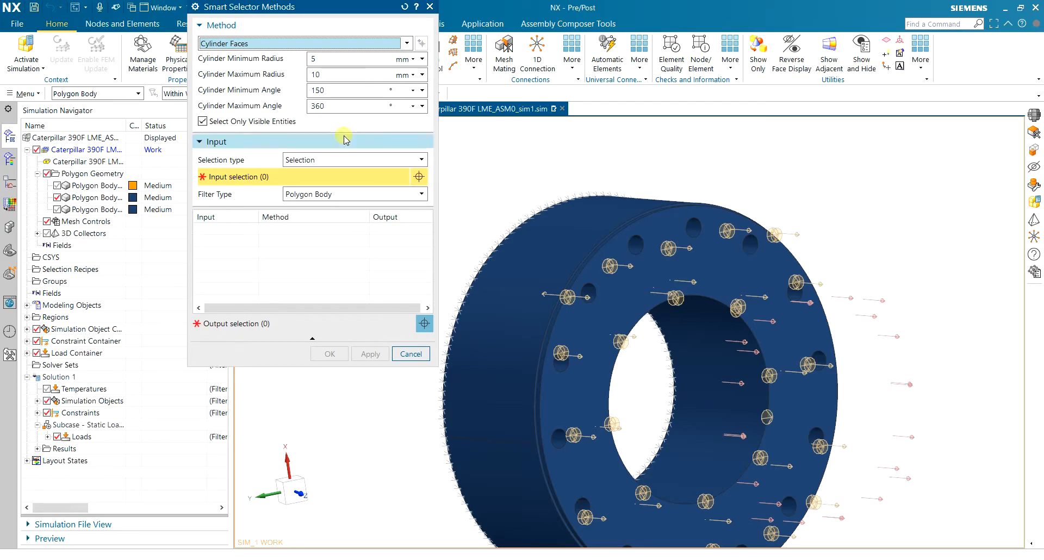
click(576, 251)
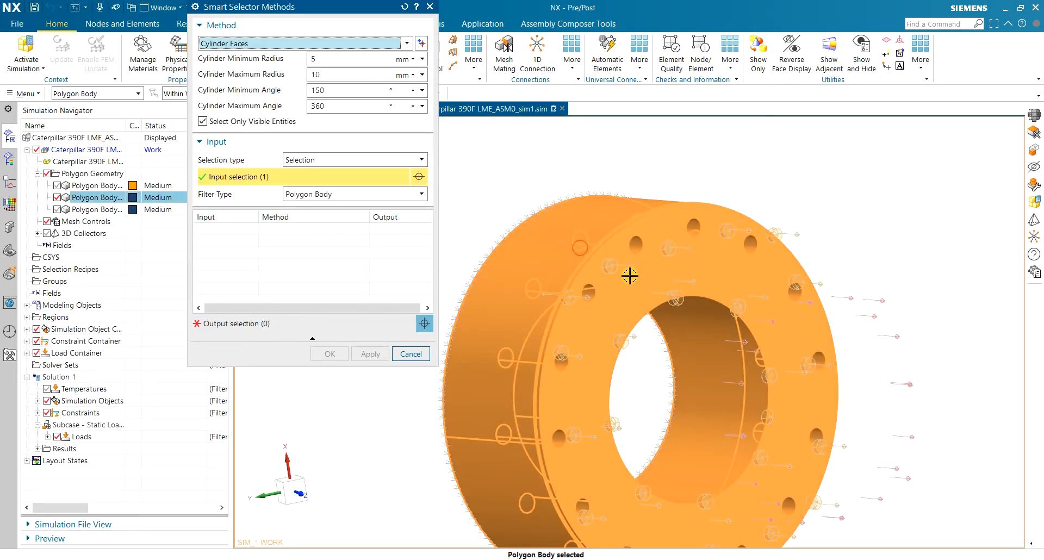
click(422, 43)
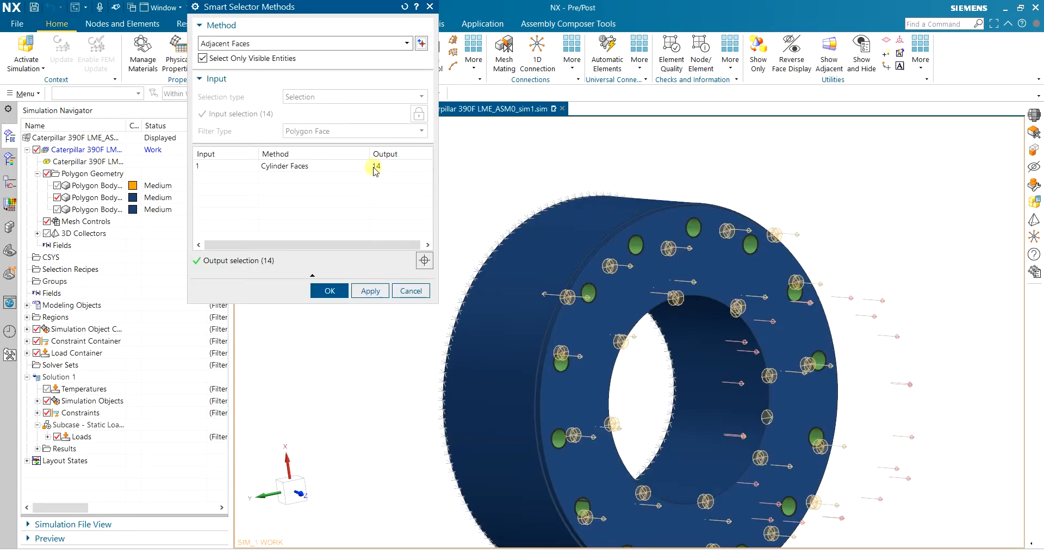
middle_drag(834, 243, 803, 234)
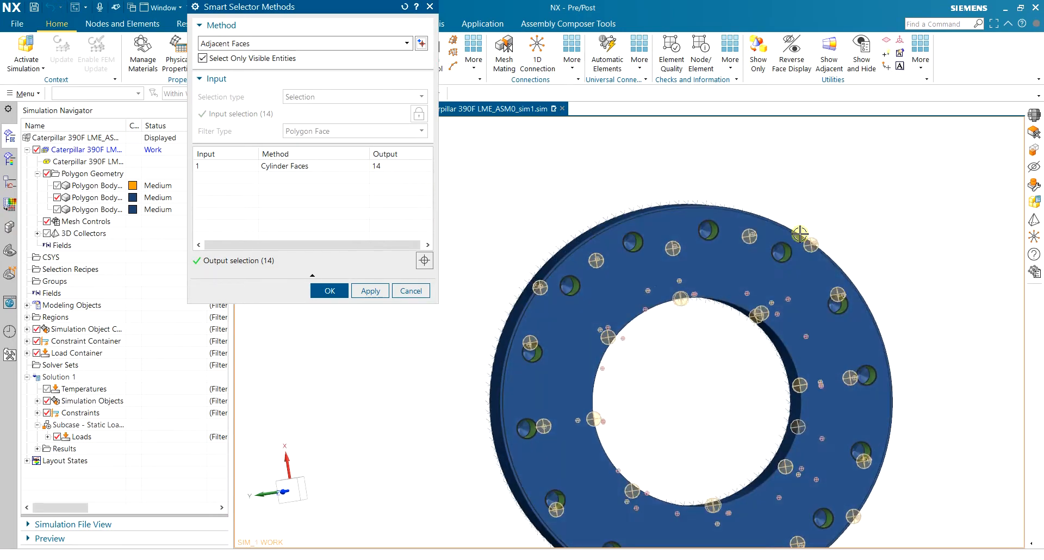
scroll(802, 234, down, 3)
scroll(795, 305, up, 2)
click(329, 291)
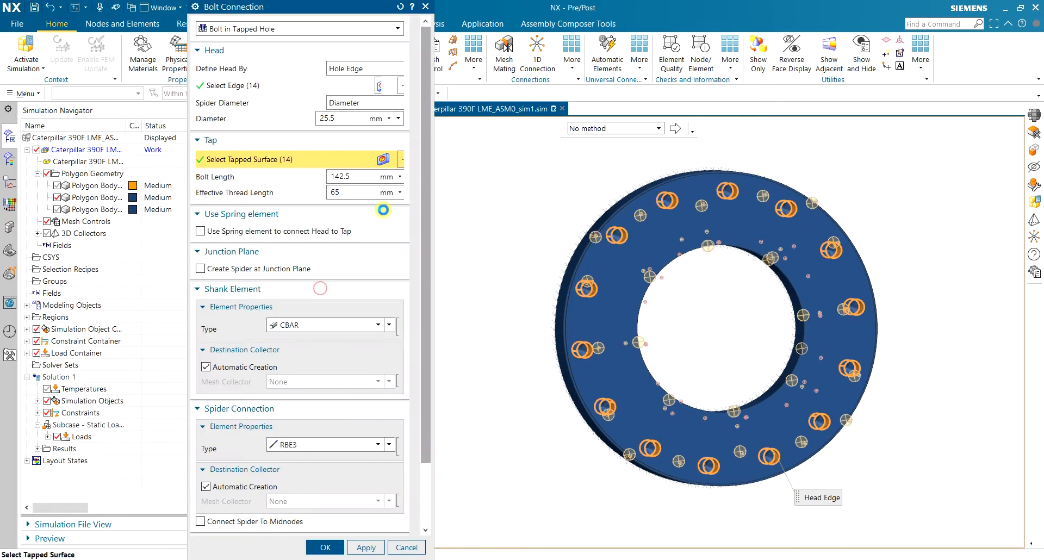
Enter a 140 mm bolt length, checking the dimensioned drawing in Paint
middle_drag(892, 210, 851, 211)
scroll(837, 174, up, 3)
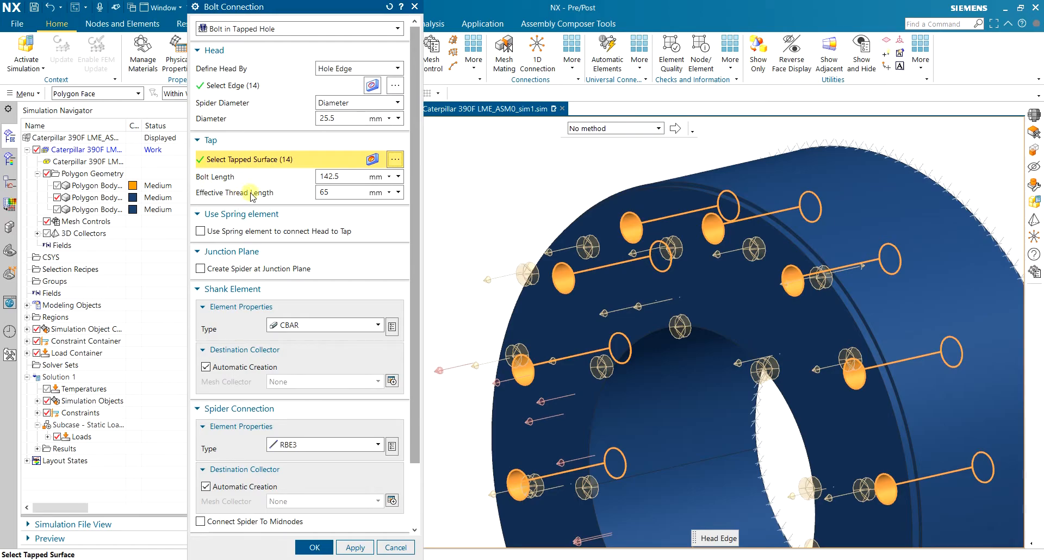
click(565, 559)
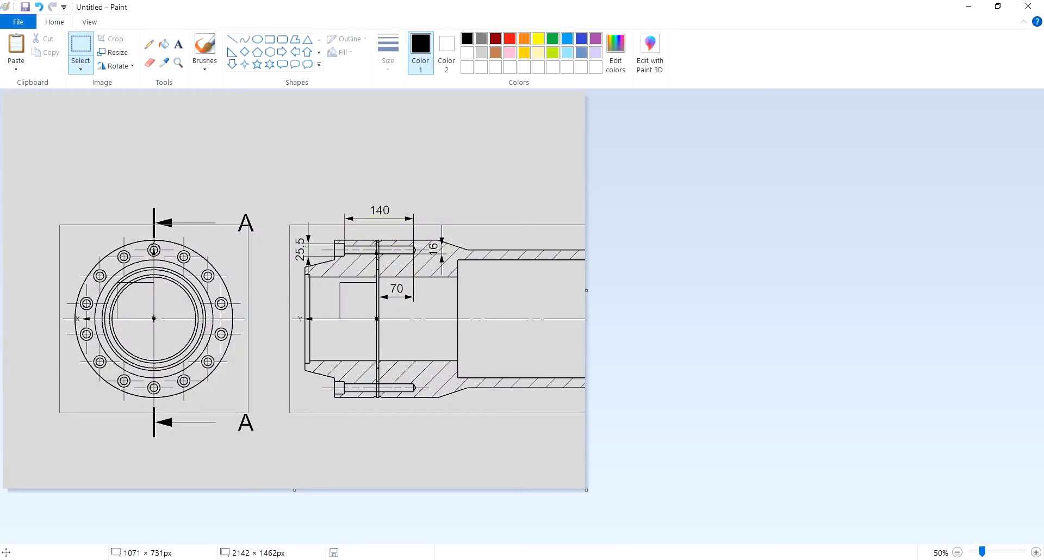
key(alt+Tab)
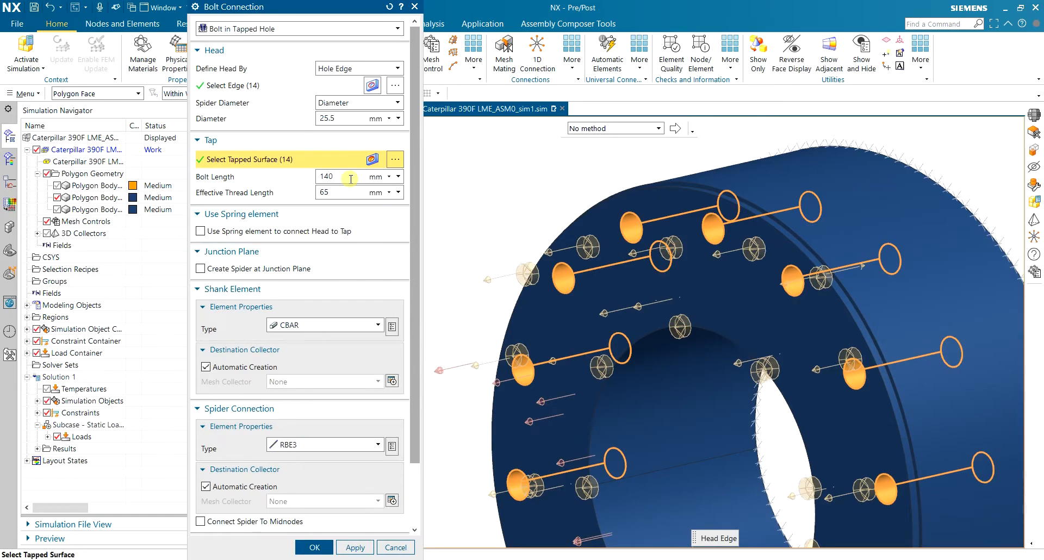
key(alt+Tab)
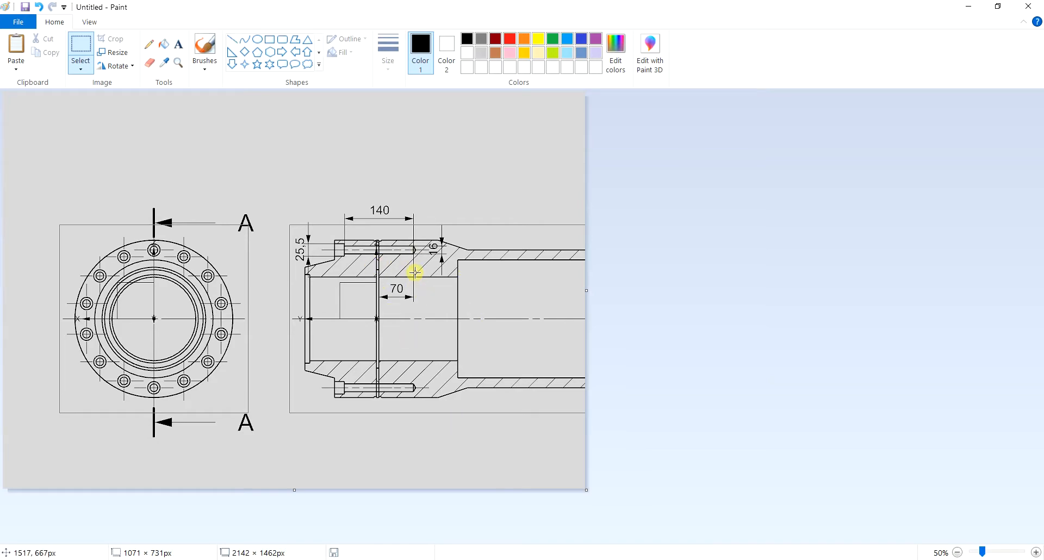
Go back to NX's Bolt Connection dialog after reading the 140 and 70 dimensions
click(594, 559)
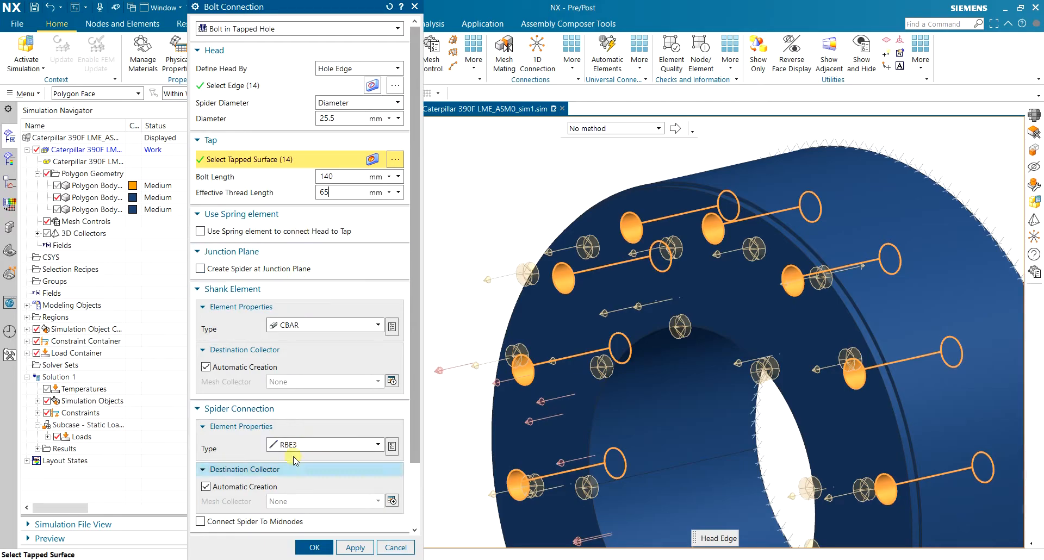
Create the bolt connections with bolt length 140 mm and effective thread length 65 mm
click(311, 548)
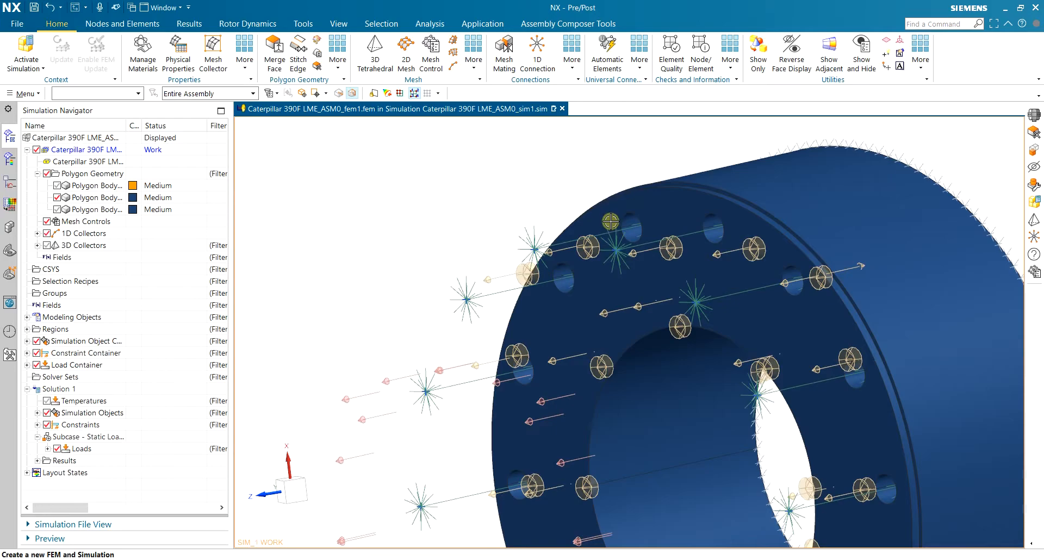
scroll(609, 229, down, 3)
middle_drag(852, 207, 683, 216)
click(58, 197)
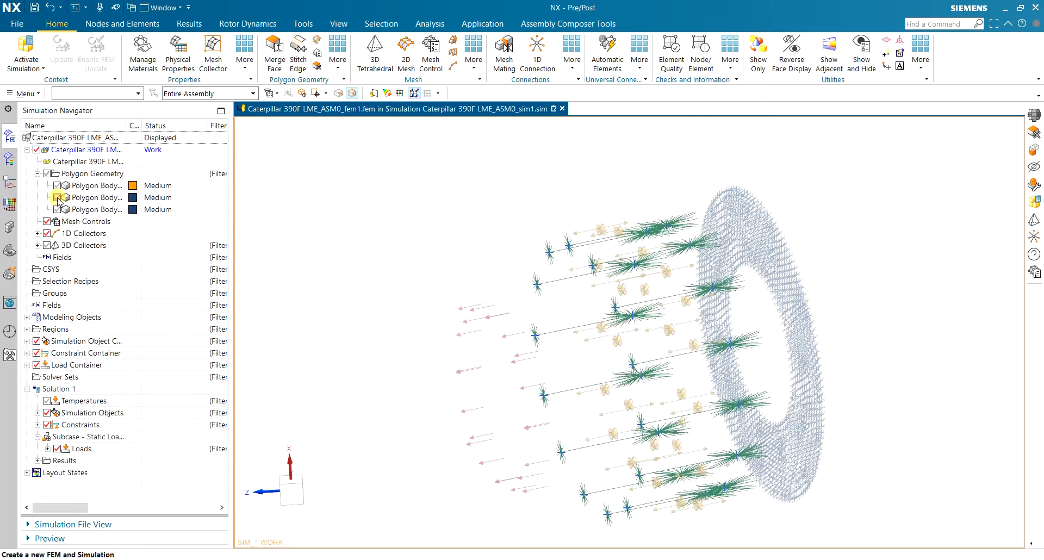
scroll(565, 211, up, 1)
scroll(587, 219, up, 1)
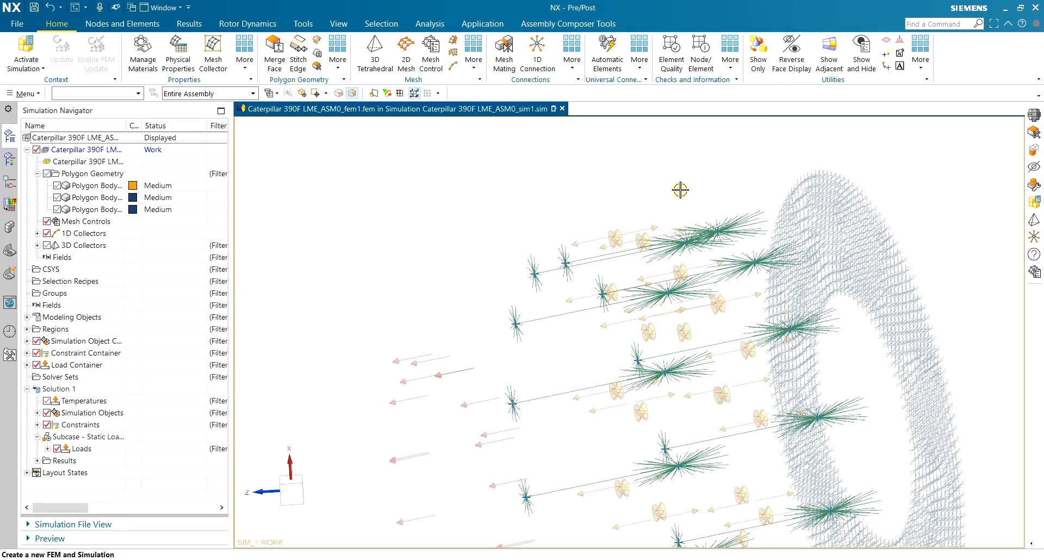
middle_drag(656, 186, 660, 233)
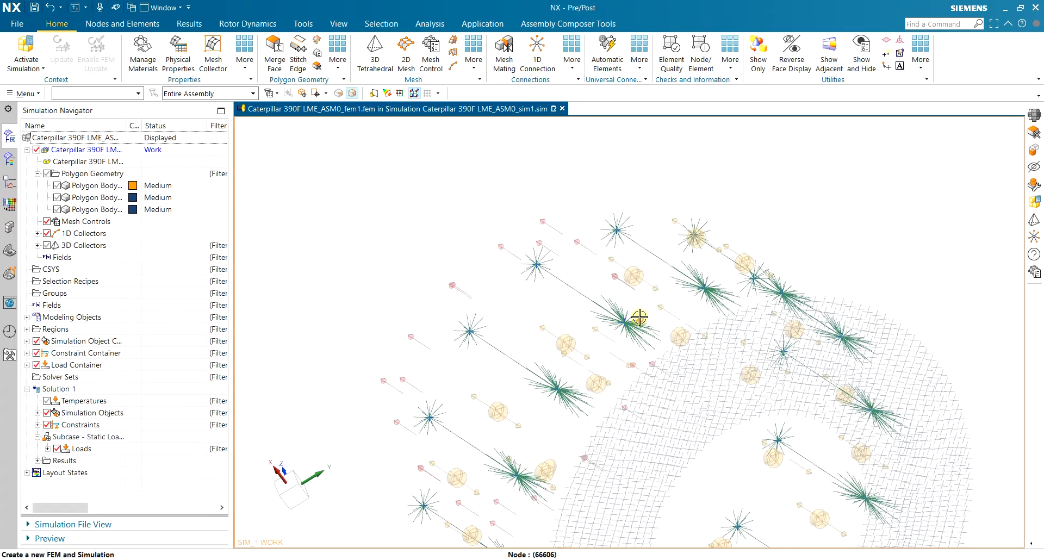
scroll(632, 317, up, 3)
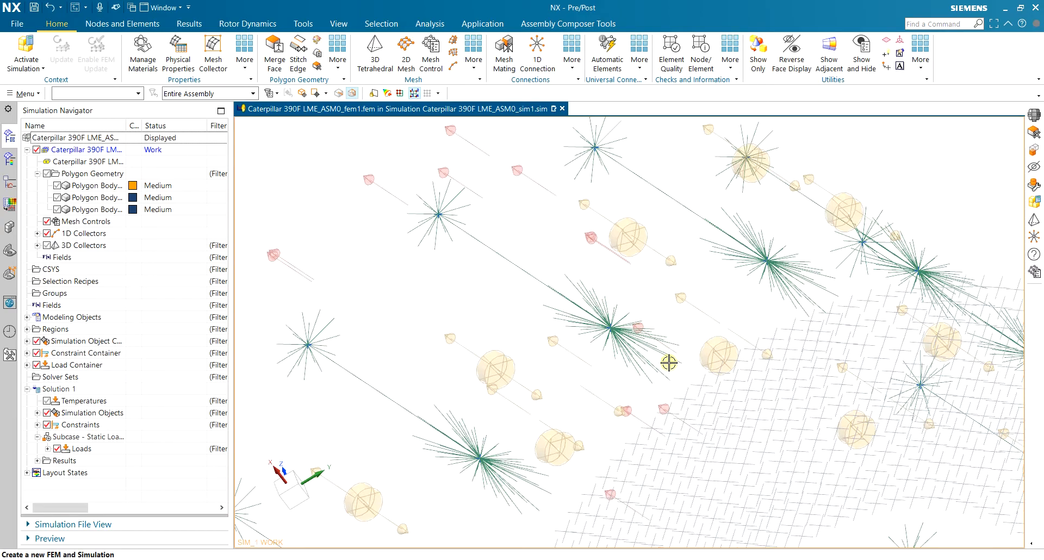
scroll(635, 293, down, 2)
mouse_move(635, 293)
middle_down()
mouse_move(648, 291)
mouse_move(647, 302)
middle_up()
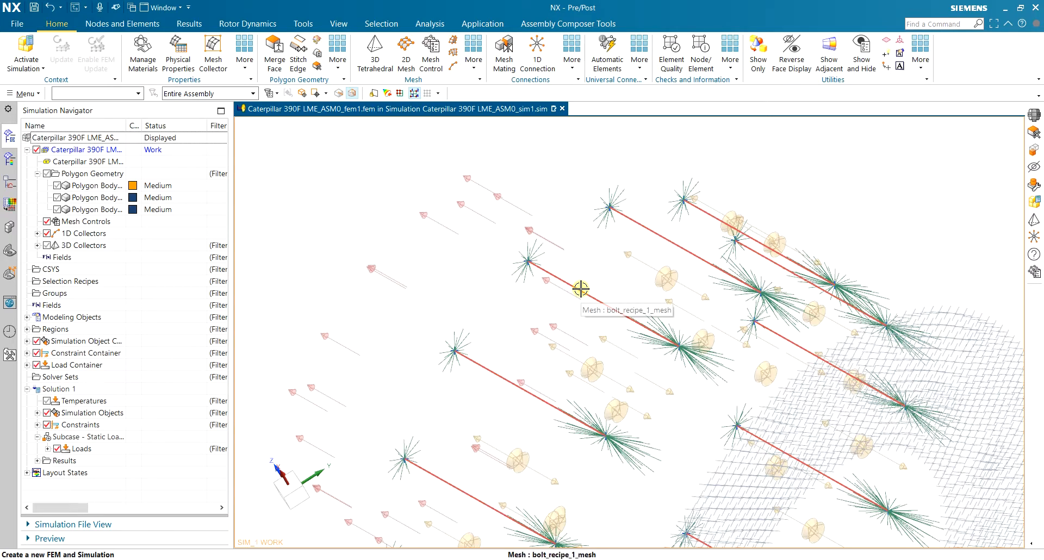
scroll(581, 289, down, 2)
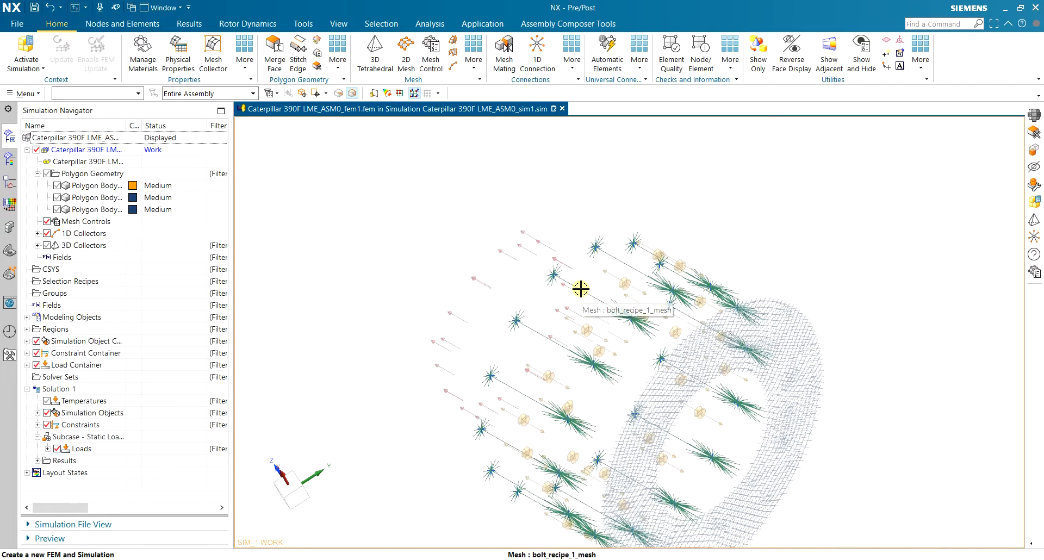
middle_drag(662, 226, 274, 168)
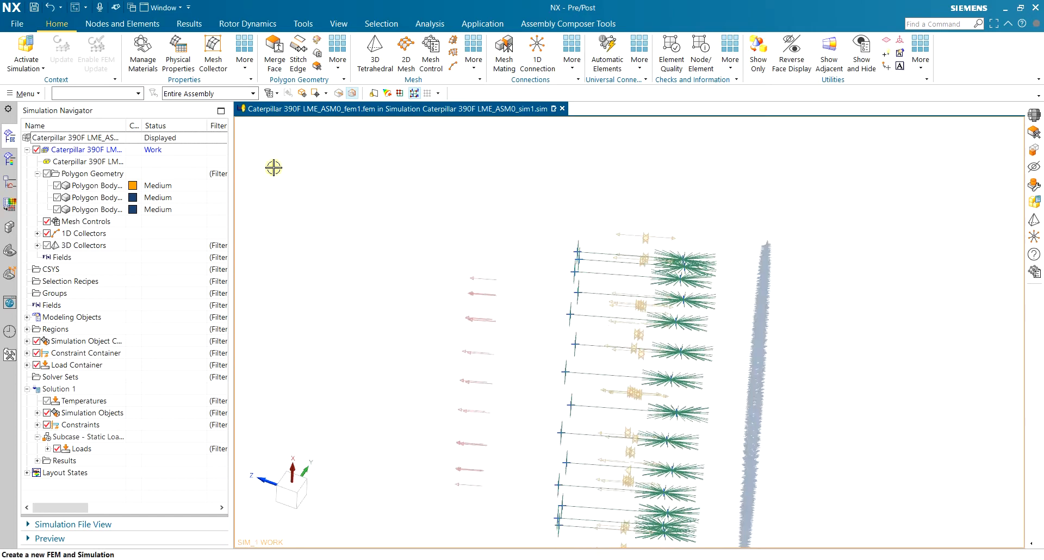
click(57, 210)
click(57, 197)
click(57, 186)
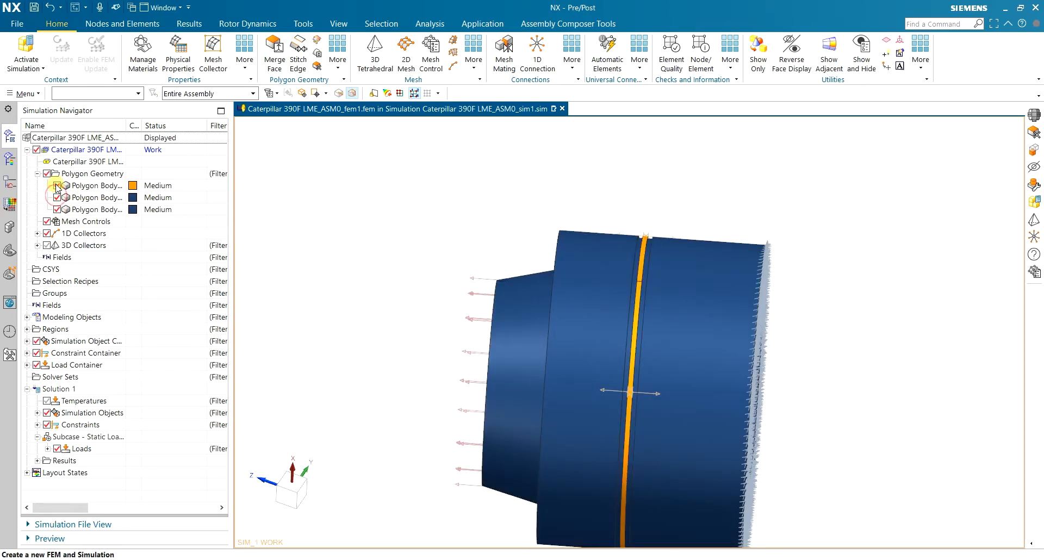
middle_drag(769, 215, 817, 211)
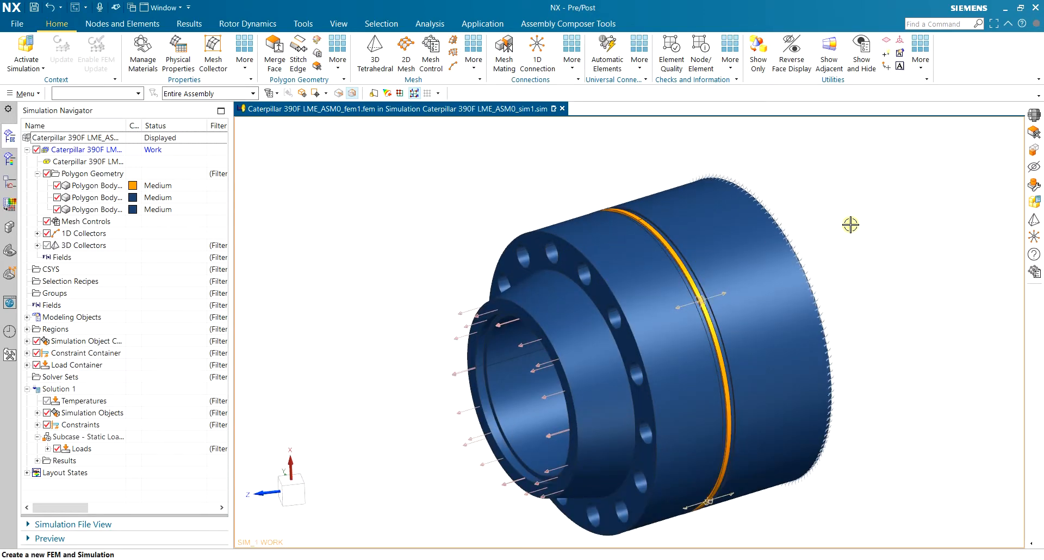
Edit the PBARL property of Bar Collector(1)
click(37, 234)
right_click(60, 246)
click(118, 267)
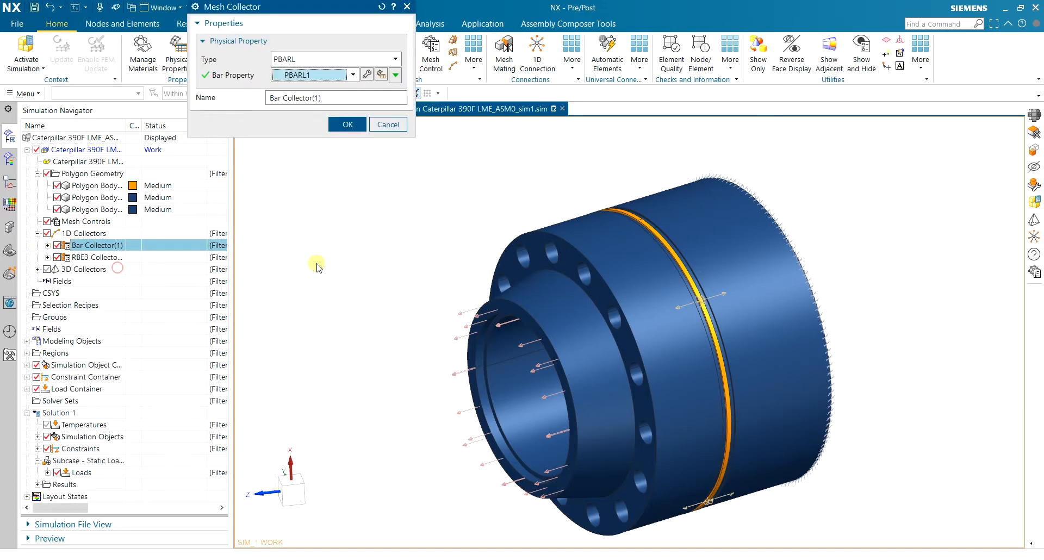
click(368, 74)
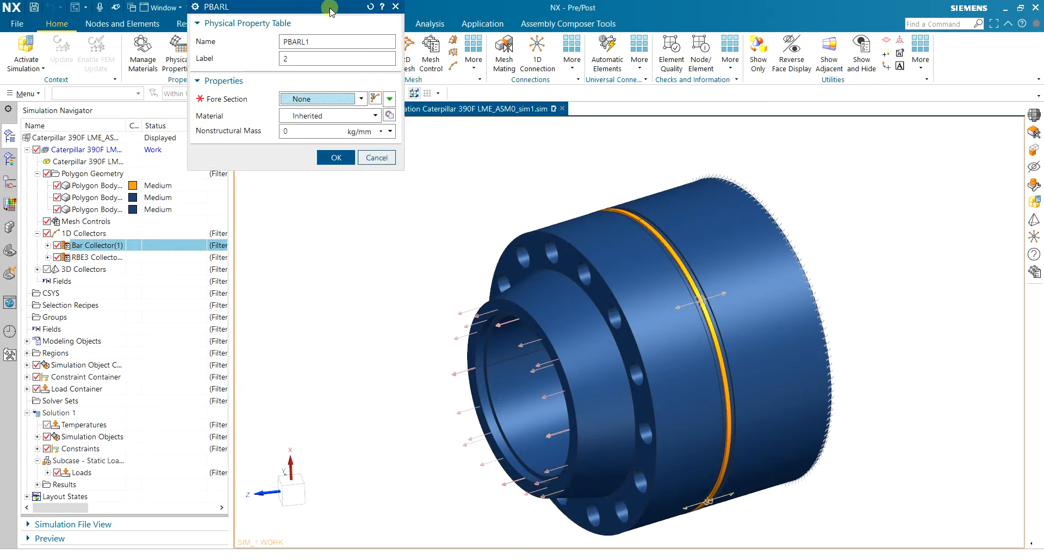
drag(331, 9, 345, 86)
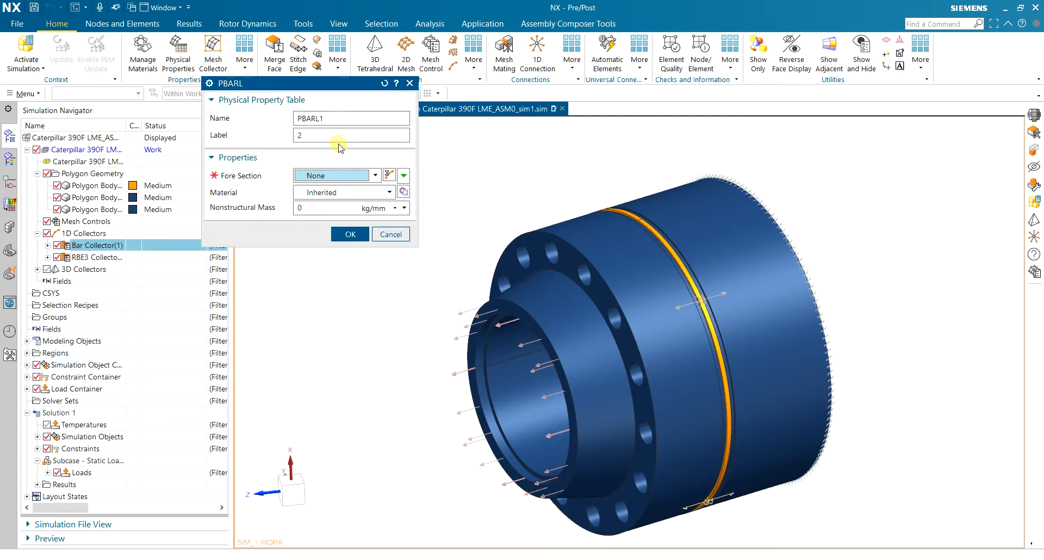
Start a new ROD beam section for the fore section, then bring up the Paint drawing
click(389, 175)
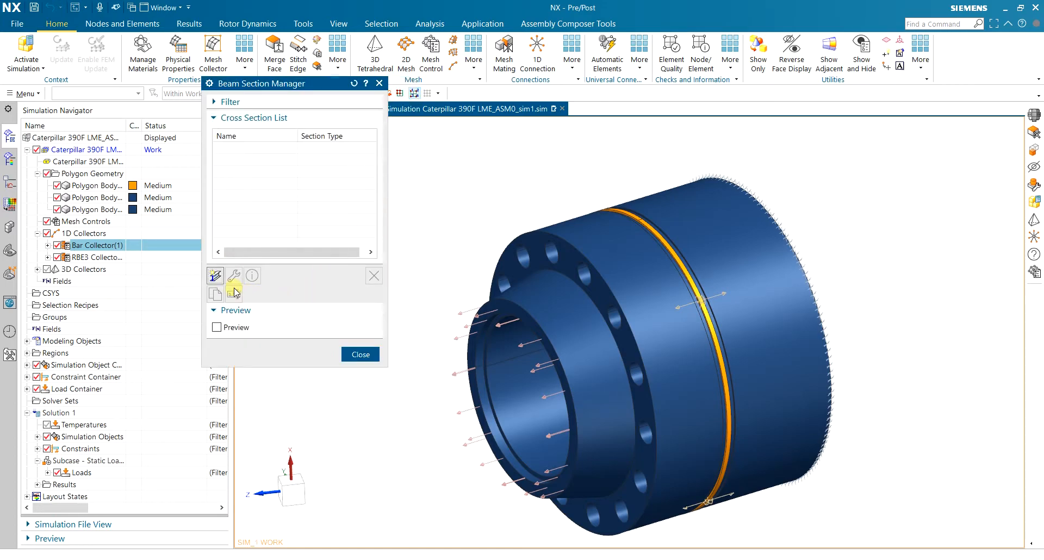
click(215, 276)
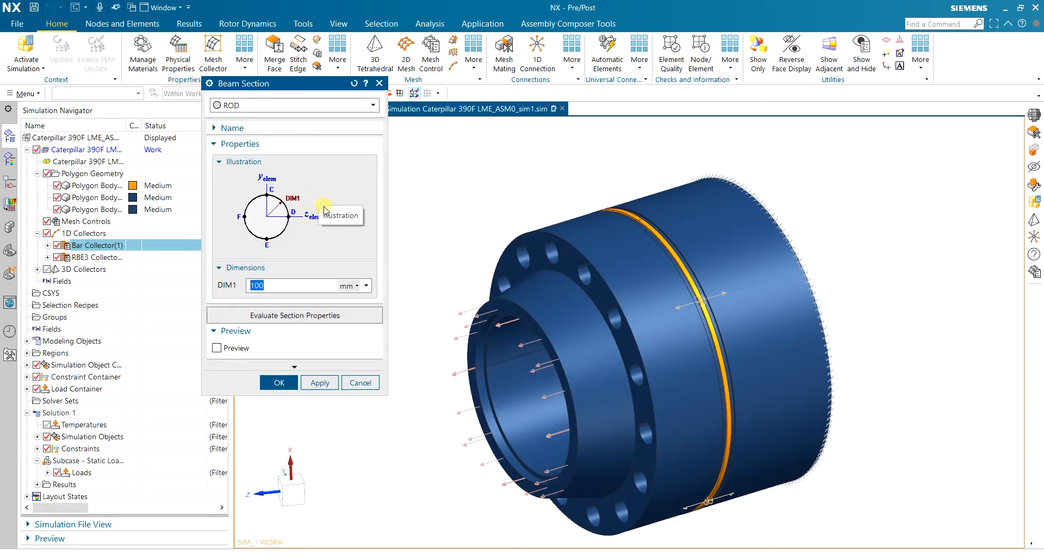
scroll(614, 310, up, 2)
middle_drag(697, 298, 785, 298)
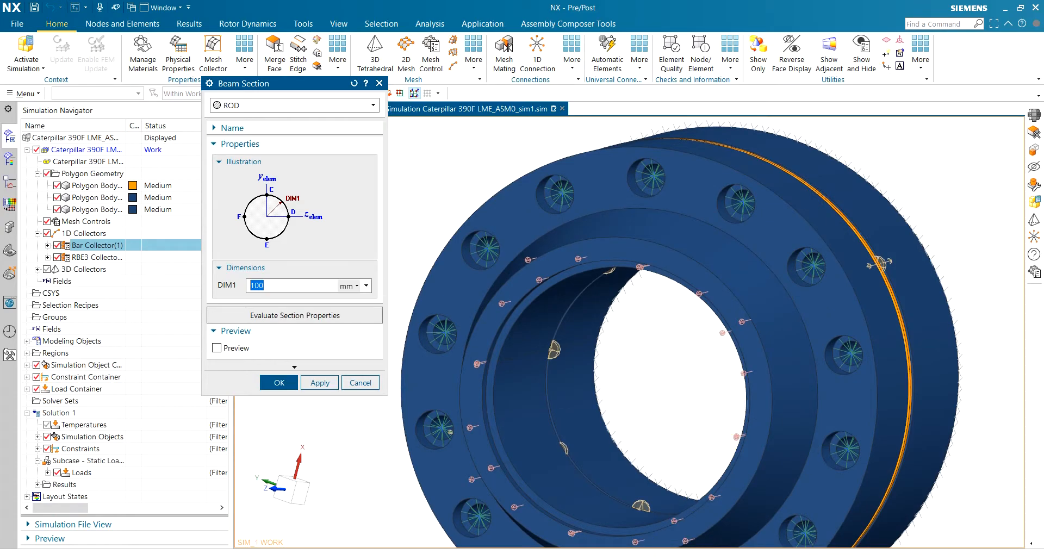
key(alt+Tab)
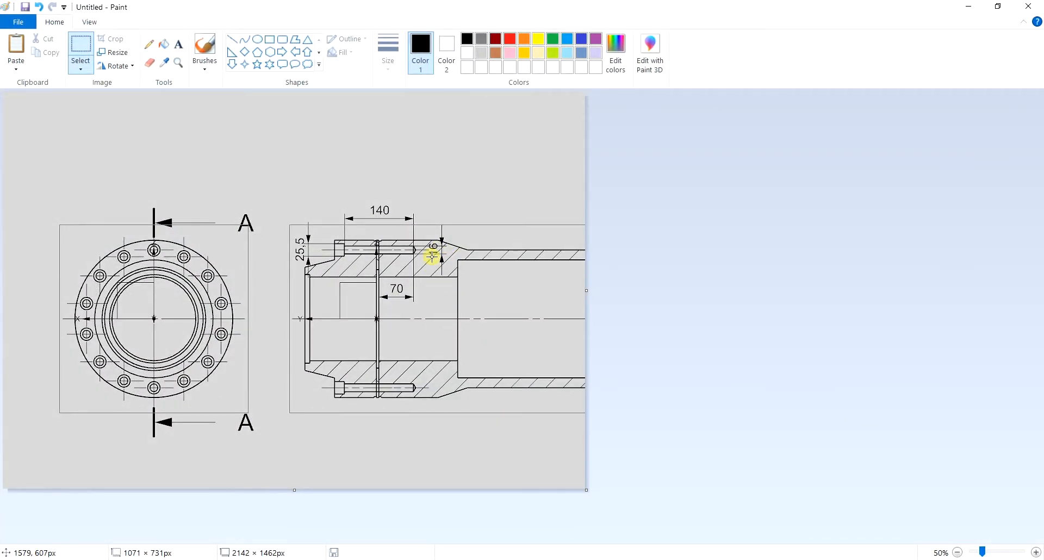
Return to NX and size the ROD section's DIM1 to 8 mm
key(alt+Tab)
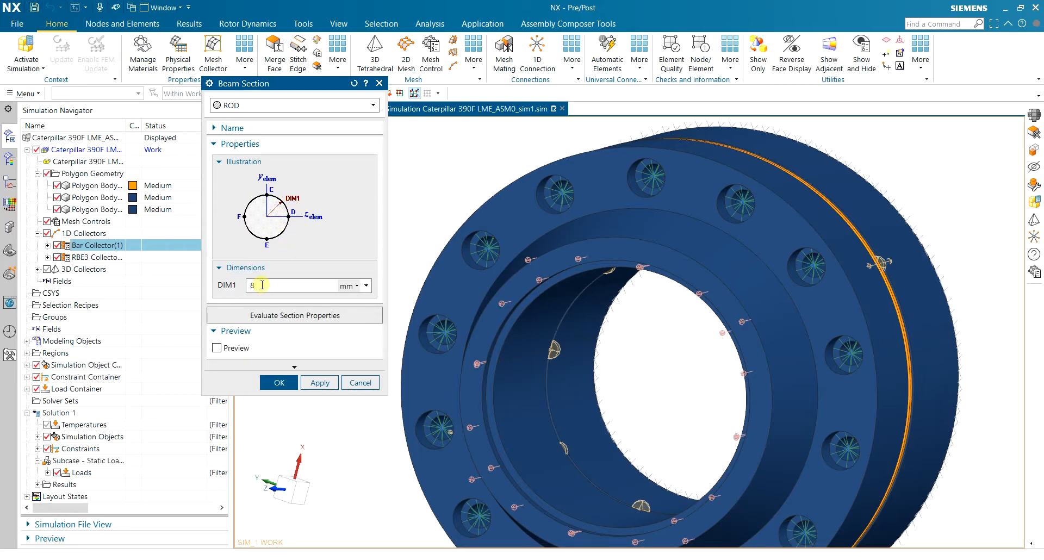
Assign the 8 mm ROD(1) section as PBARL1's fore section and open the material chooser
click(276, 382)
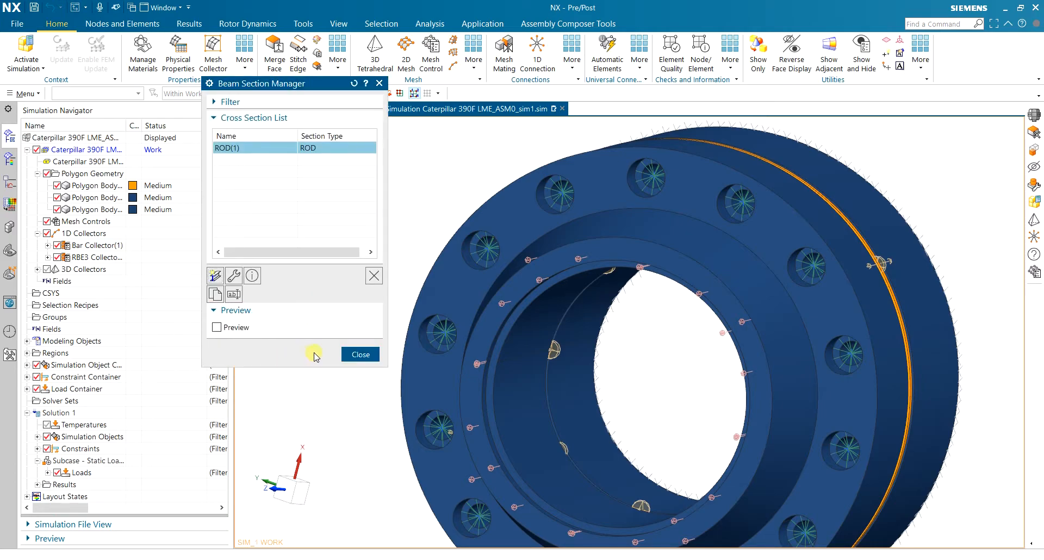
click(351, 355)
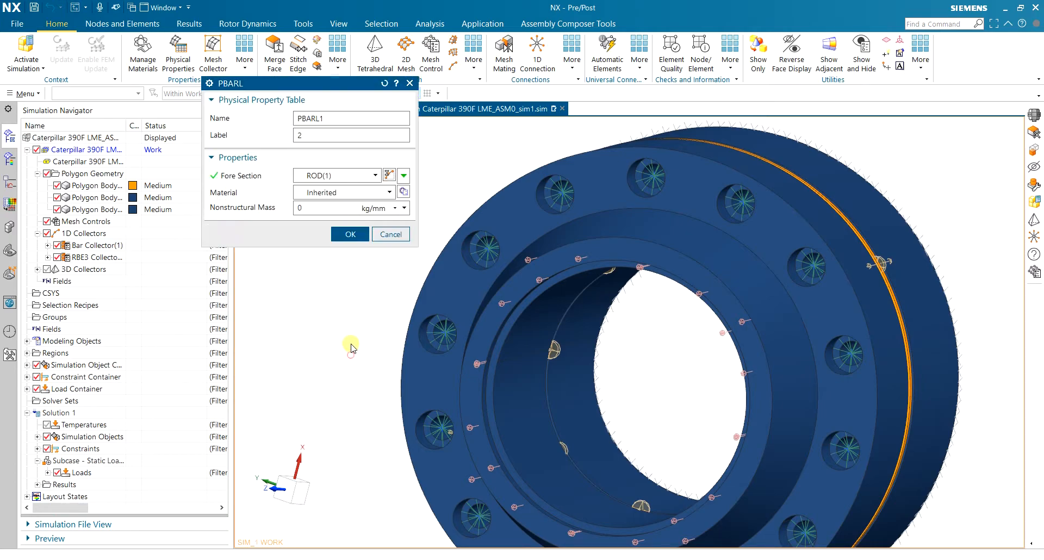
click(403, 191)
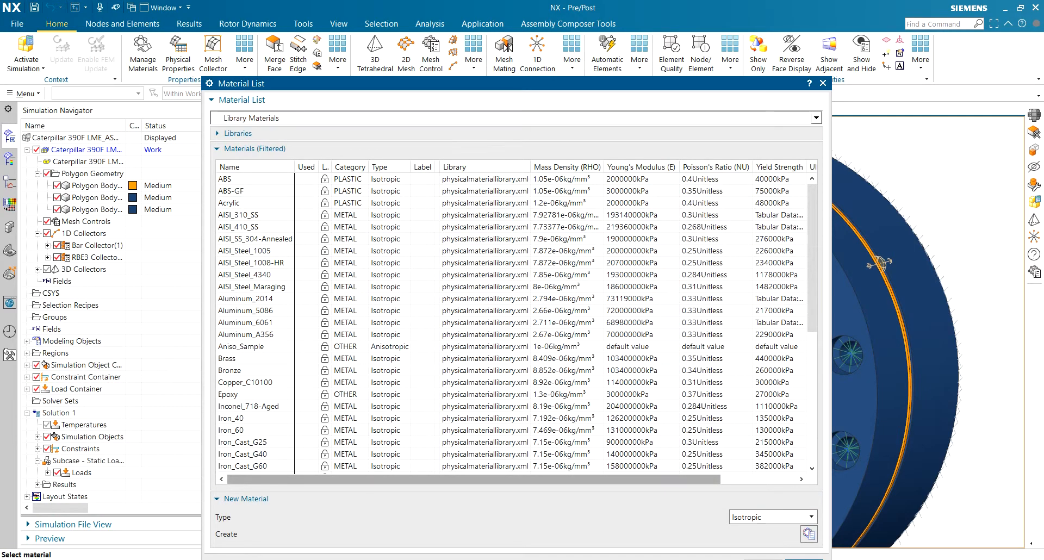
key(alt+Tab)
click(65, 361)
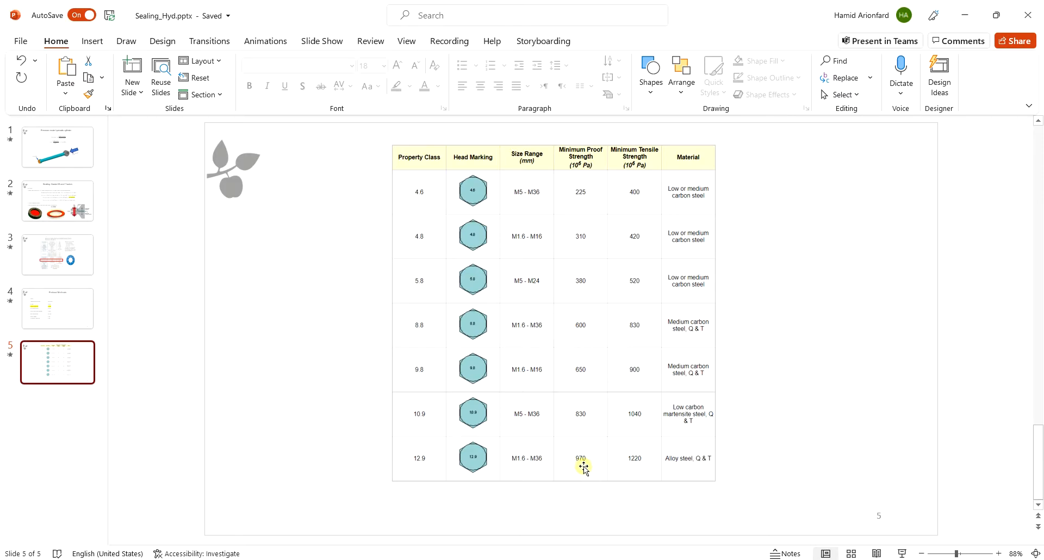
key(alt+Tab)
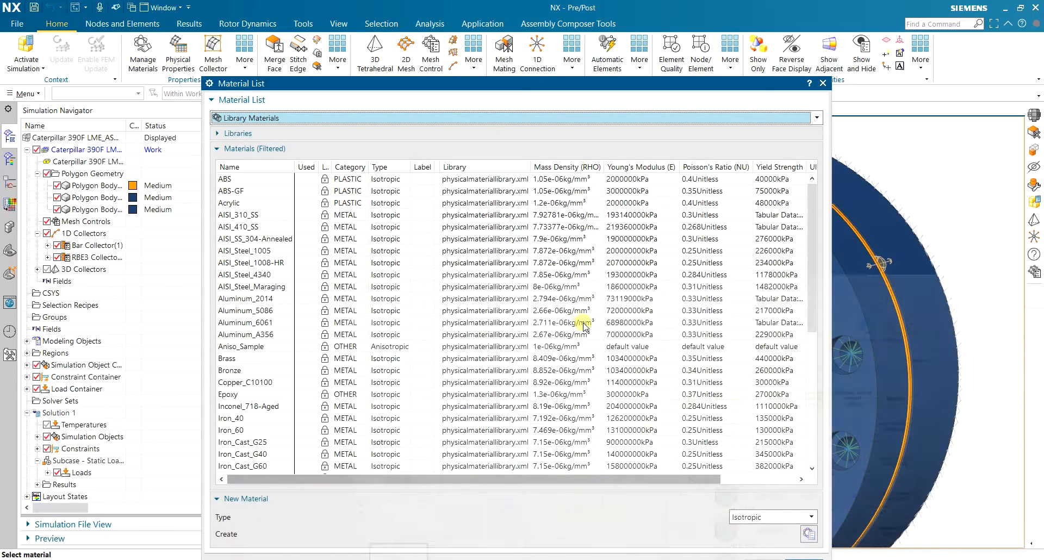
Copy AISI_Steel_4340 from the material list and rename the copy AISI_Steel_12_9
mouse_move(702, 481)
mouse_down()
mouse_move(769, 483)
mouse_move(695, 481)
mouse_up()
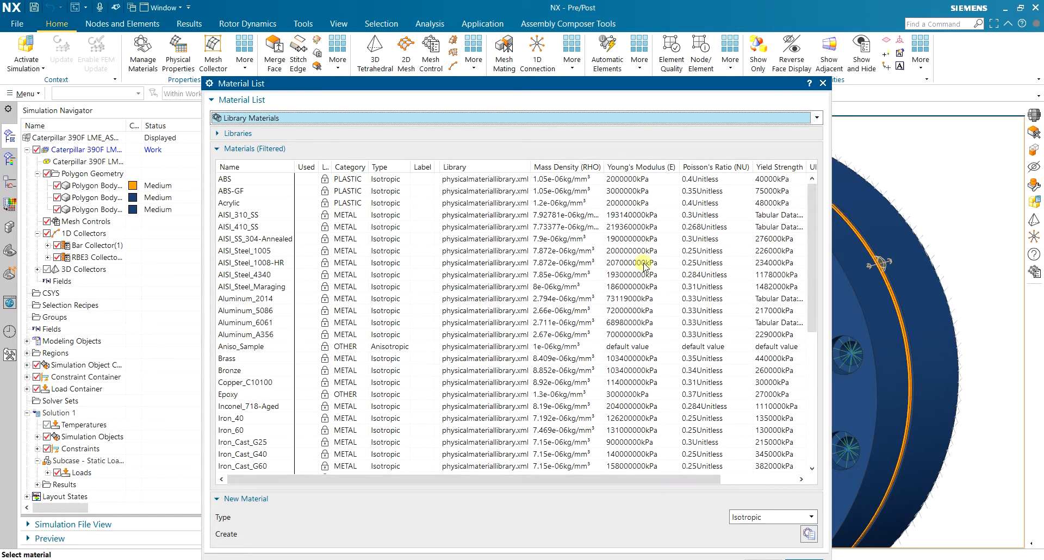
click(266, 276)
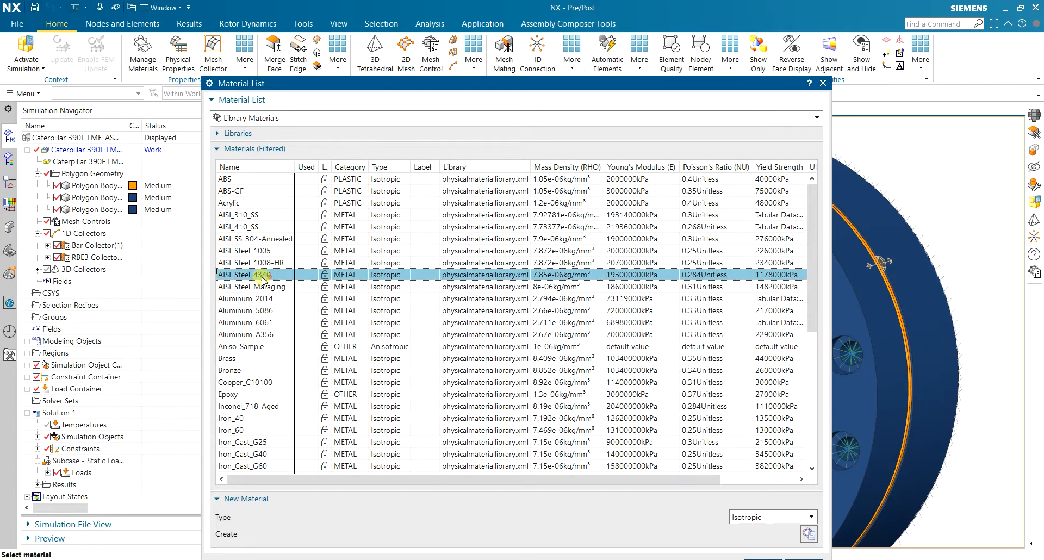
right_click(258, 276)
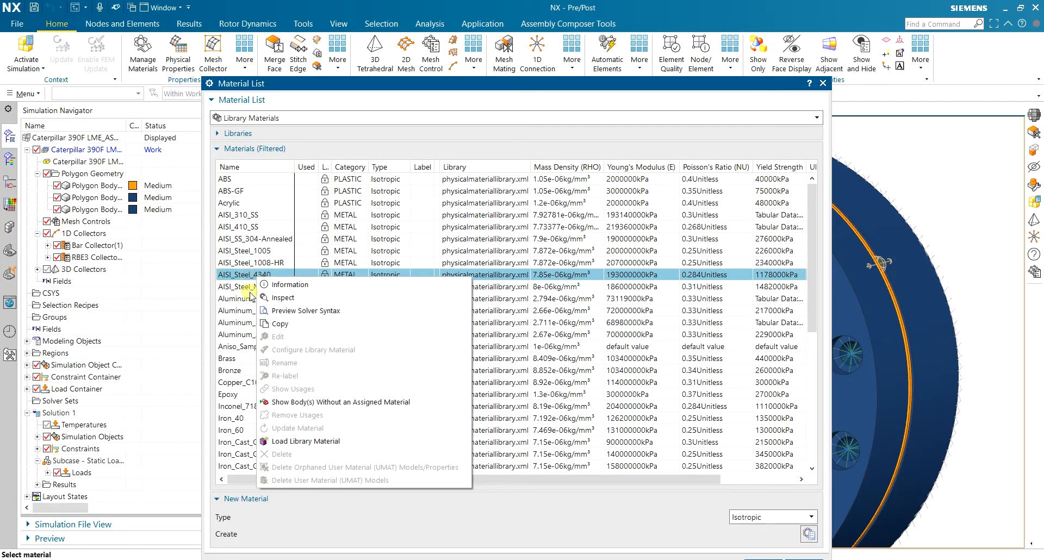
click(278, 326)
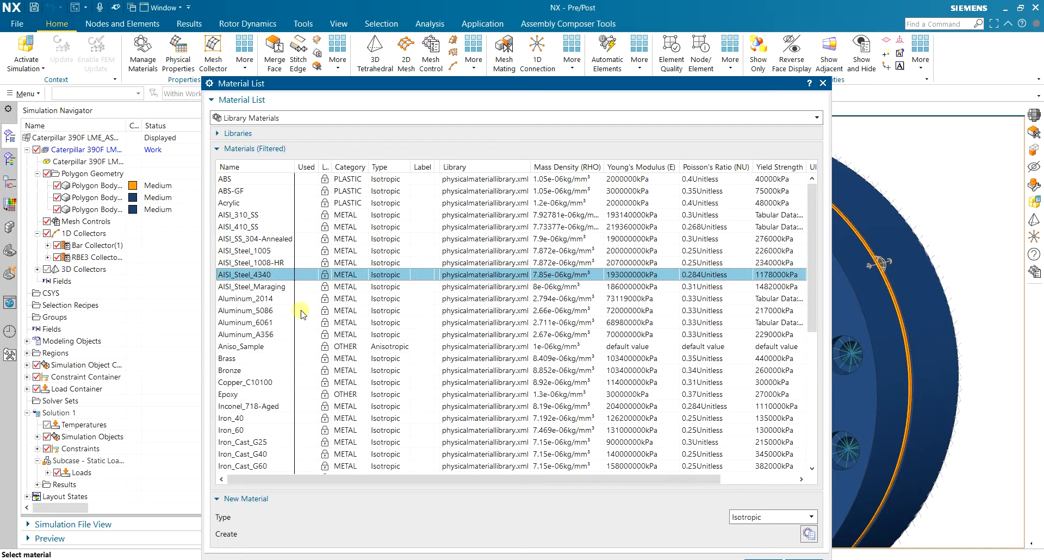
key(Escape)
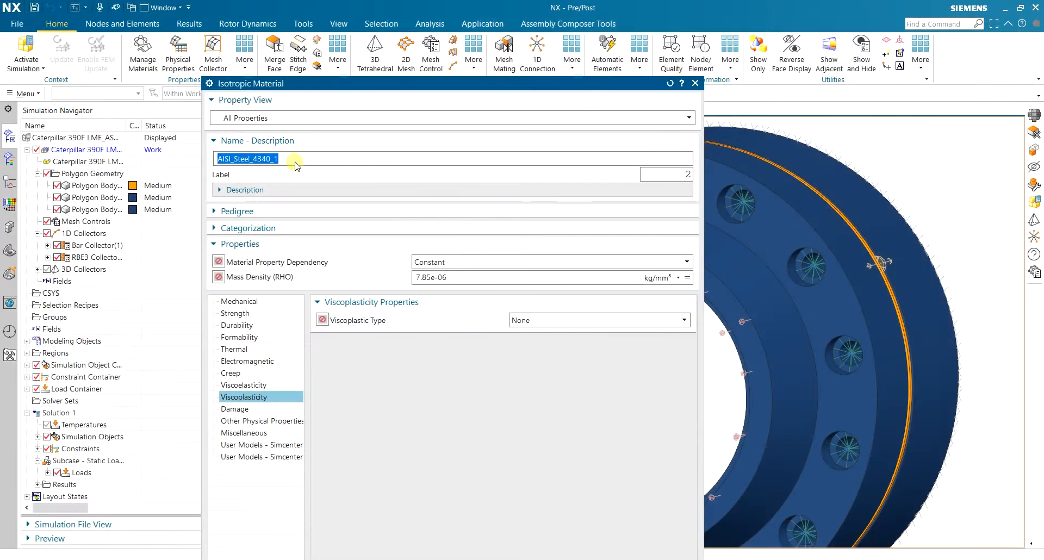
click(263, 160)
drag(253, 158, 282, 157)
text(12_9)
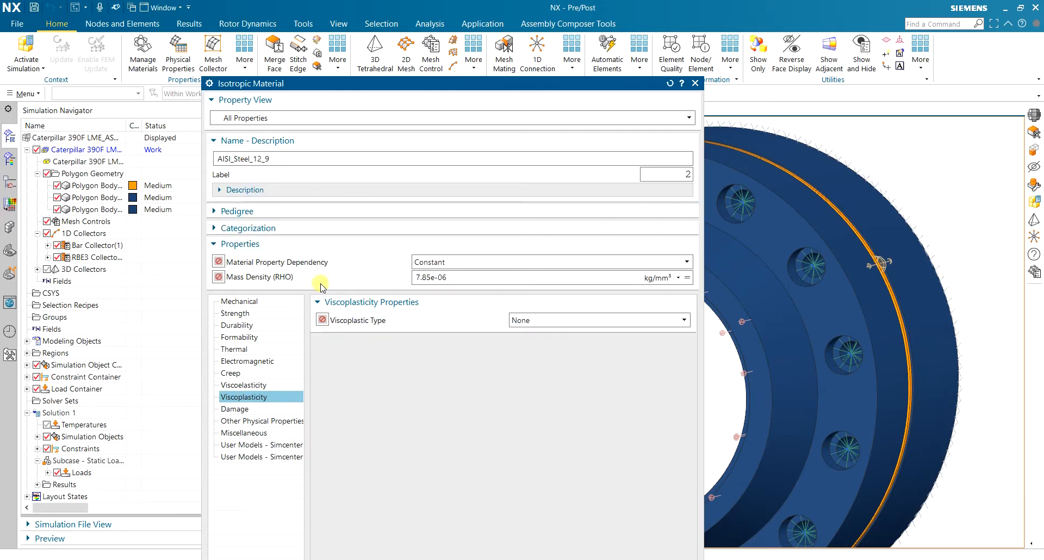
Set AISI_Steel_12_9's yield strength to 970000 kPa, checking the 12.9 bolt class table
click(252, 317)
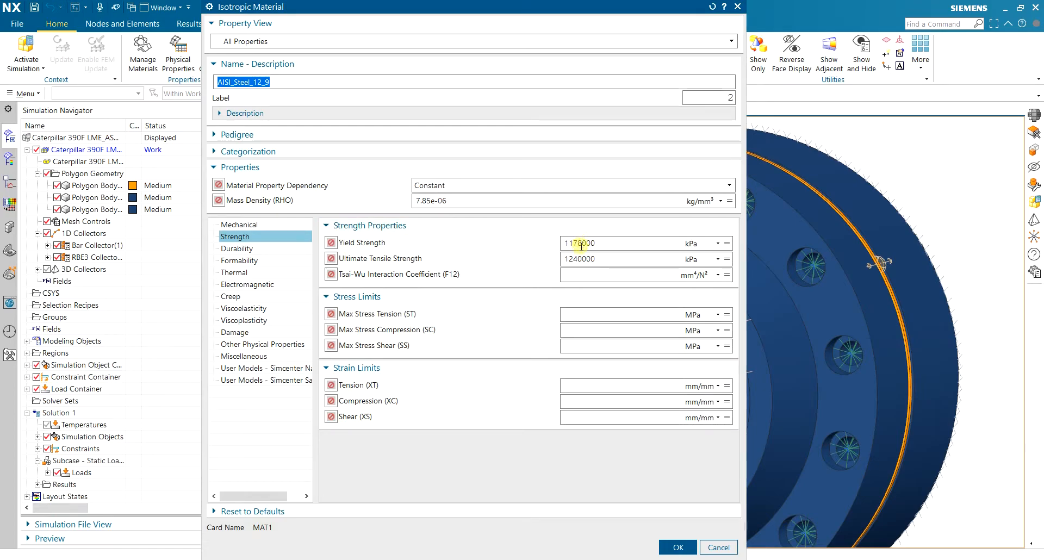
drag(581, 243, 553, 242)
text(9)
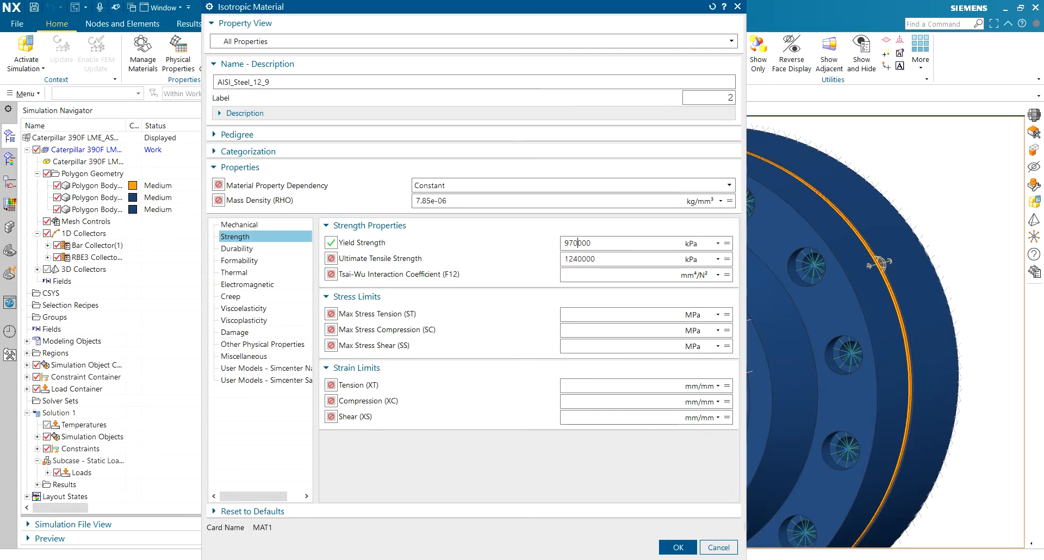
key(alt+Tab)
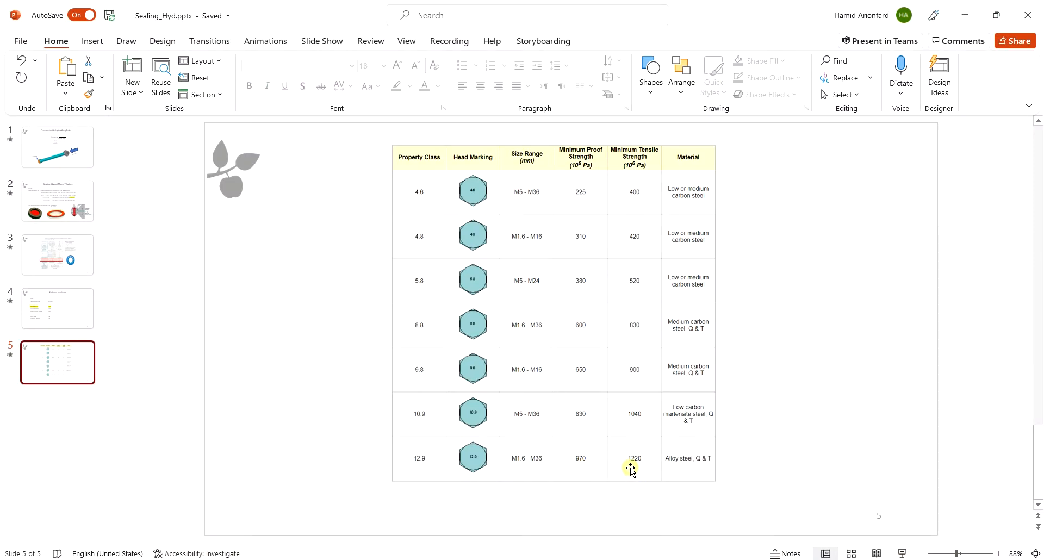
key(alt+Tab)
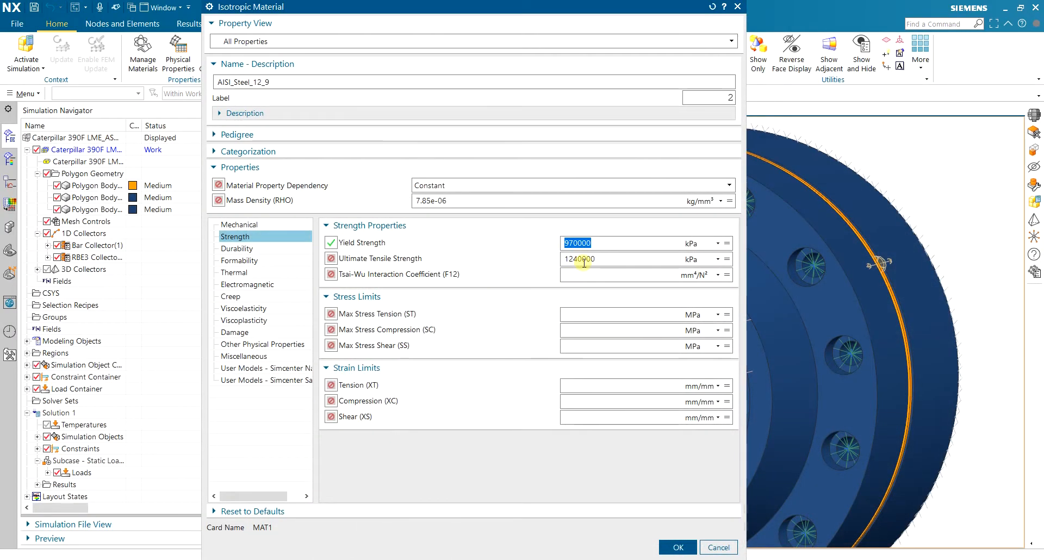
Replace the ultimate tensile strength with 1220000 kPa and confirm the Isotropic Material dialog
click(584, 260)
drag(584, 260, 554, 258)
text(12)
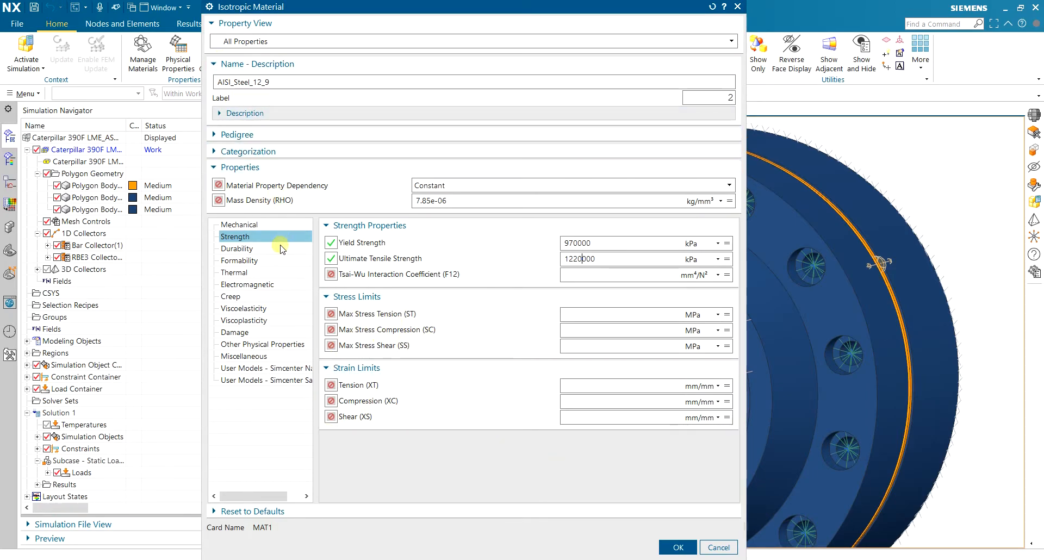
click(678, 548)
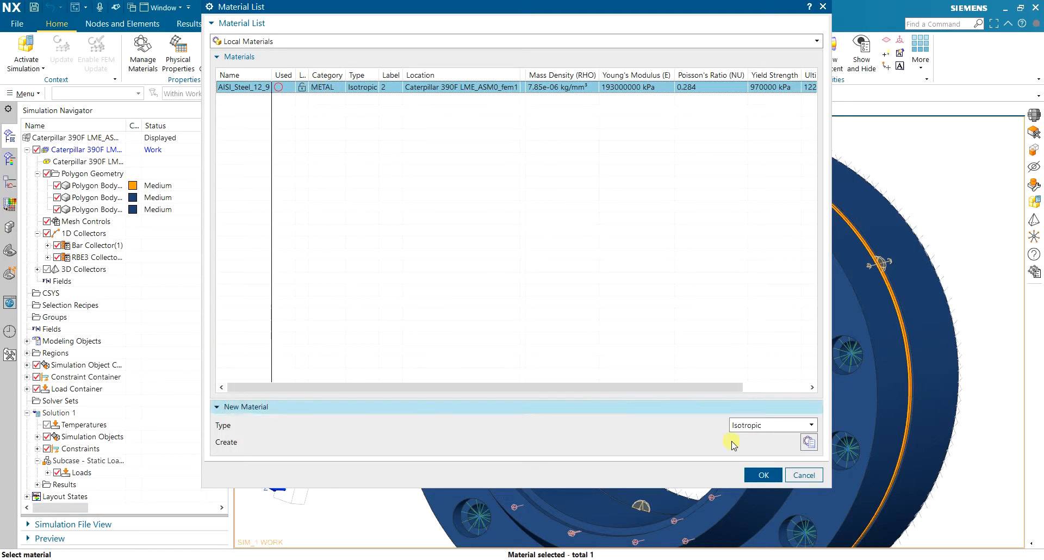
Confirm AISI_Steel_12_9 for PBARL1, then accept the PBARL and Mesh Collector dialogs
click(766, 475)
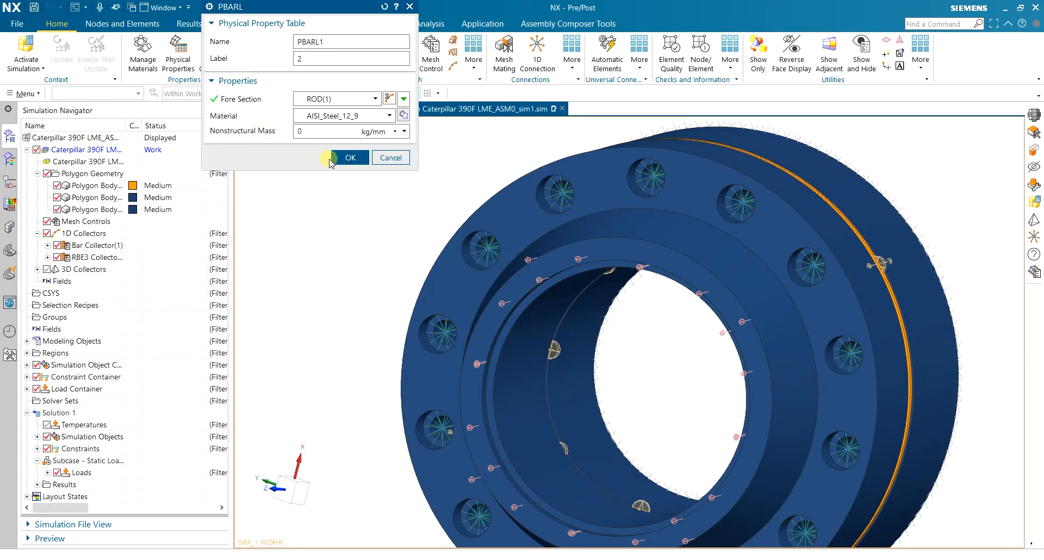
drag(288, 8, 289, 65)
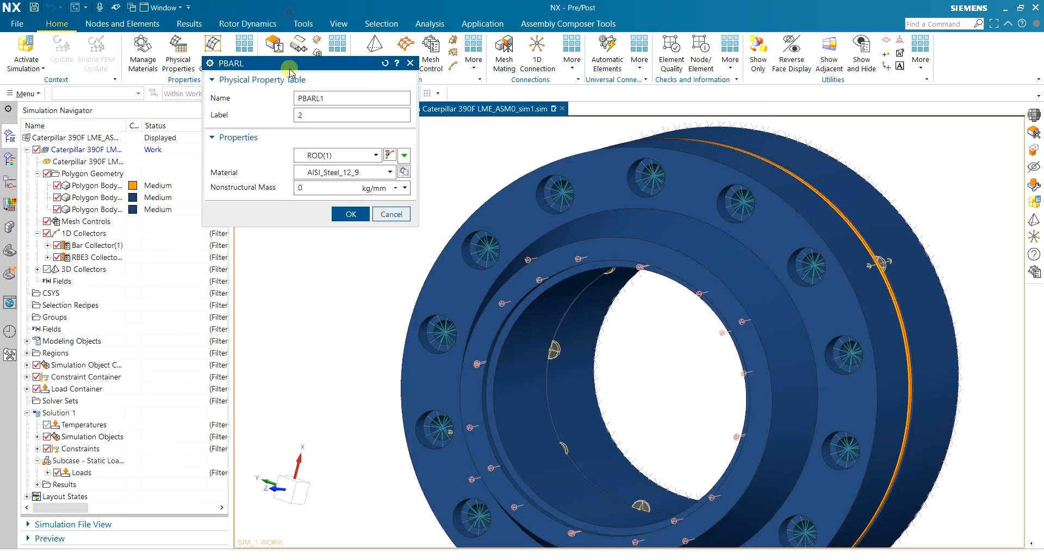
click(337, 214)
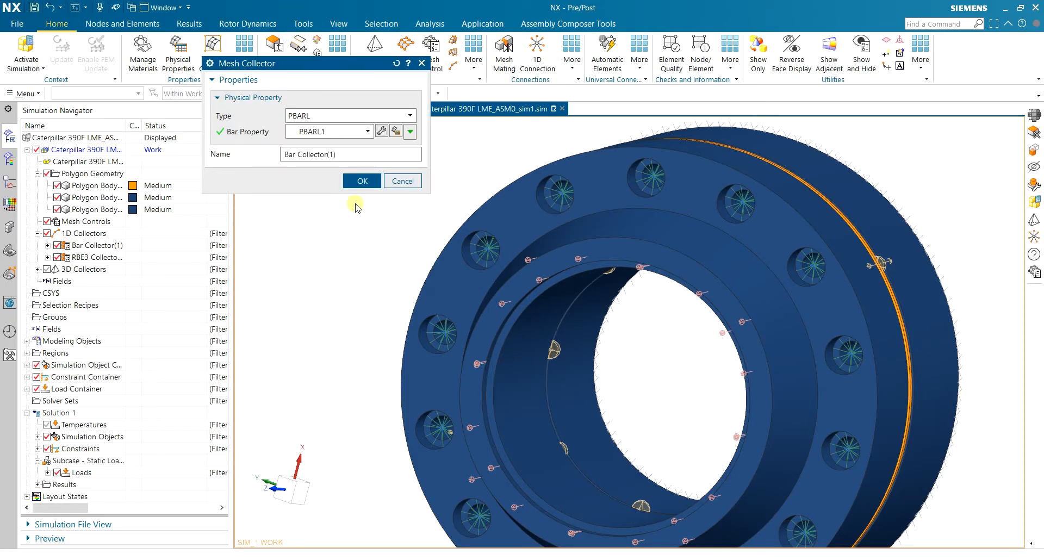
click(358, 181)
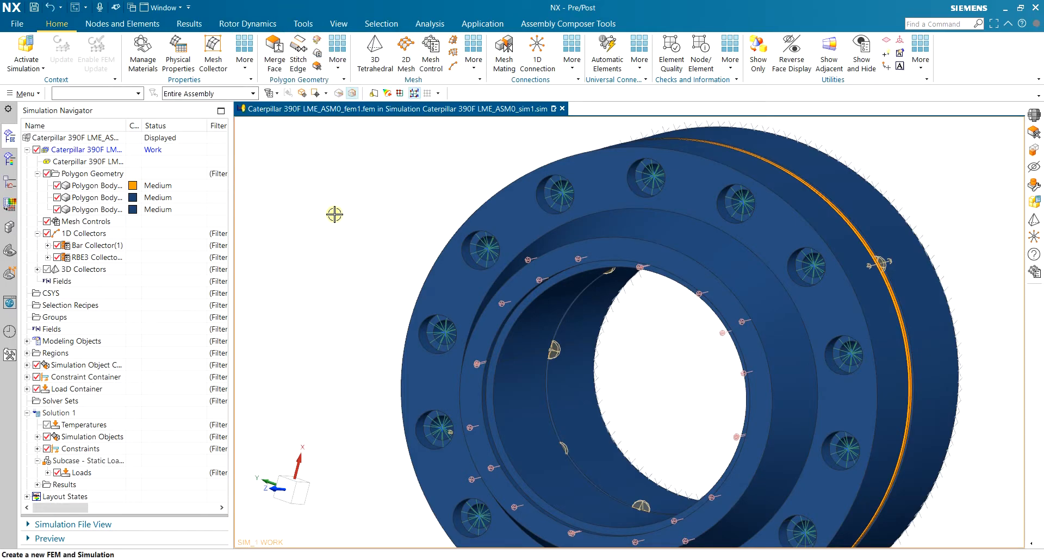
Change Solid(1)'s PSOLID1 material from Inherited to library material AISI_Steel_4340
click(37, 270)
right_click(74, 271)
click(74, 280)
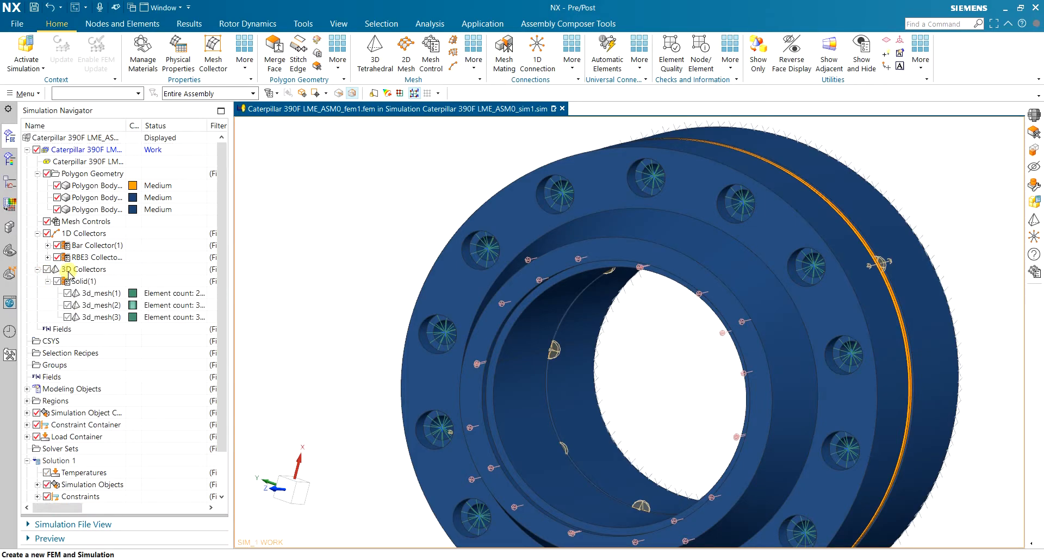
right_click(77, 283)
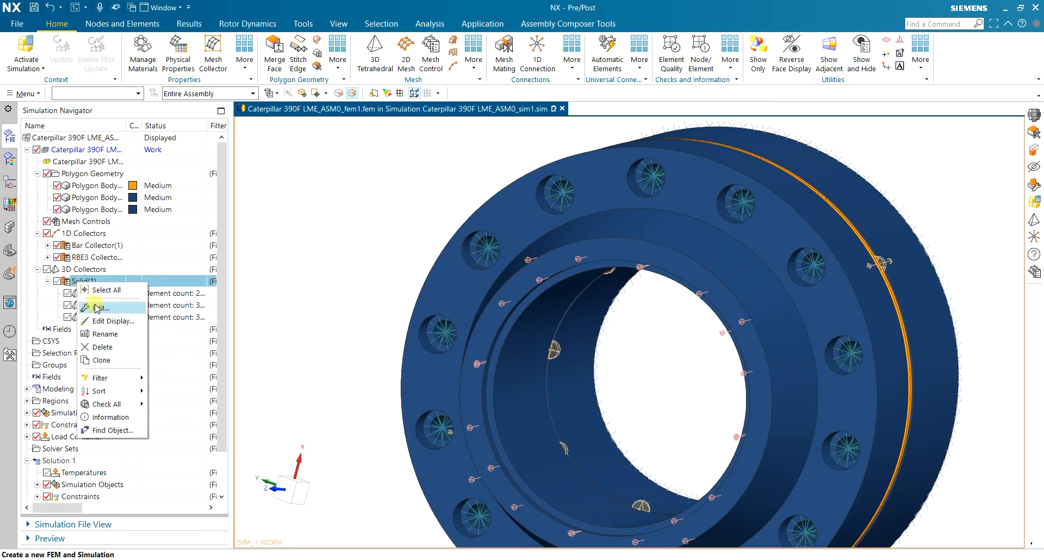
click(133, 310)
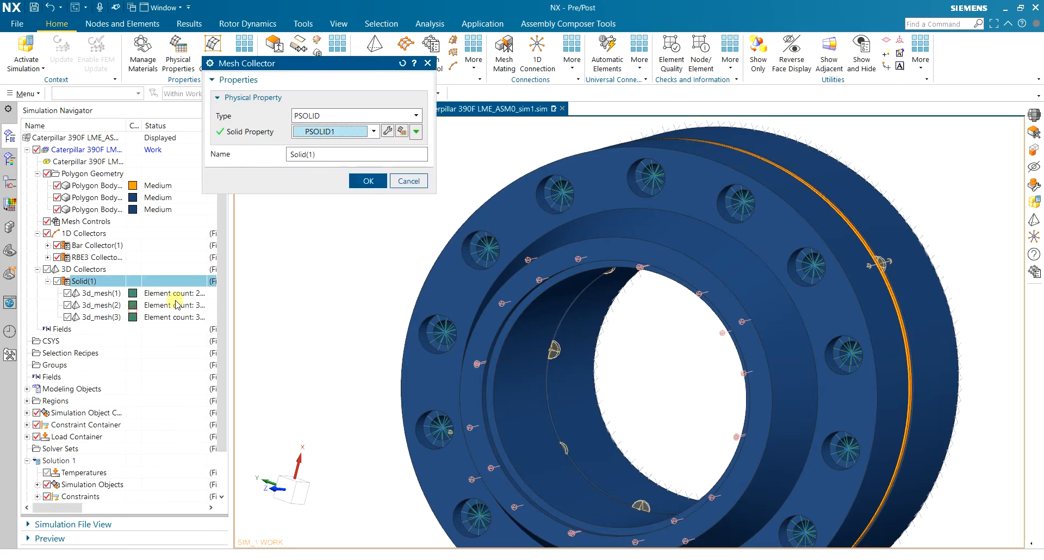
click(387, 129)
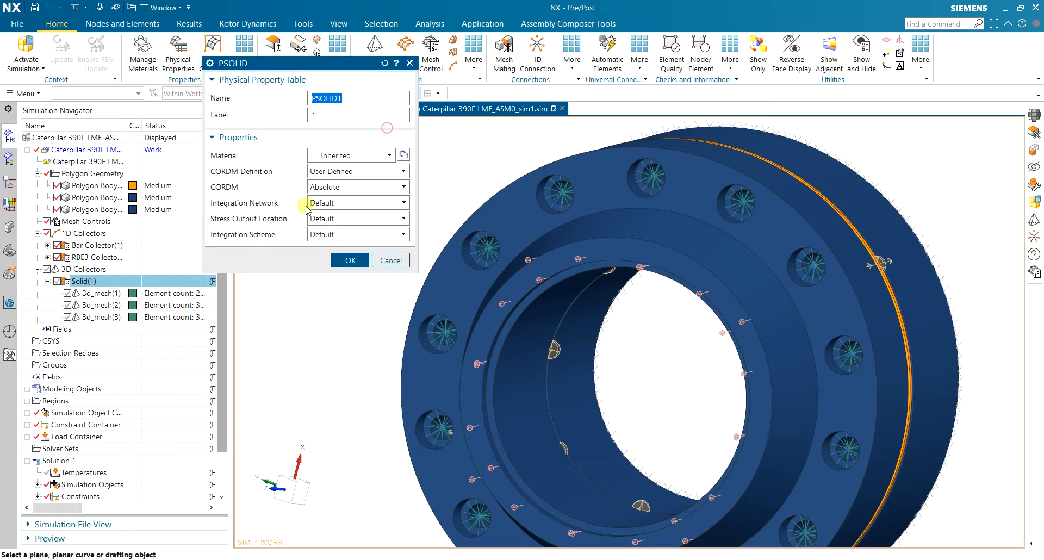
click(403, 154)
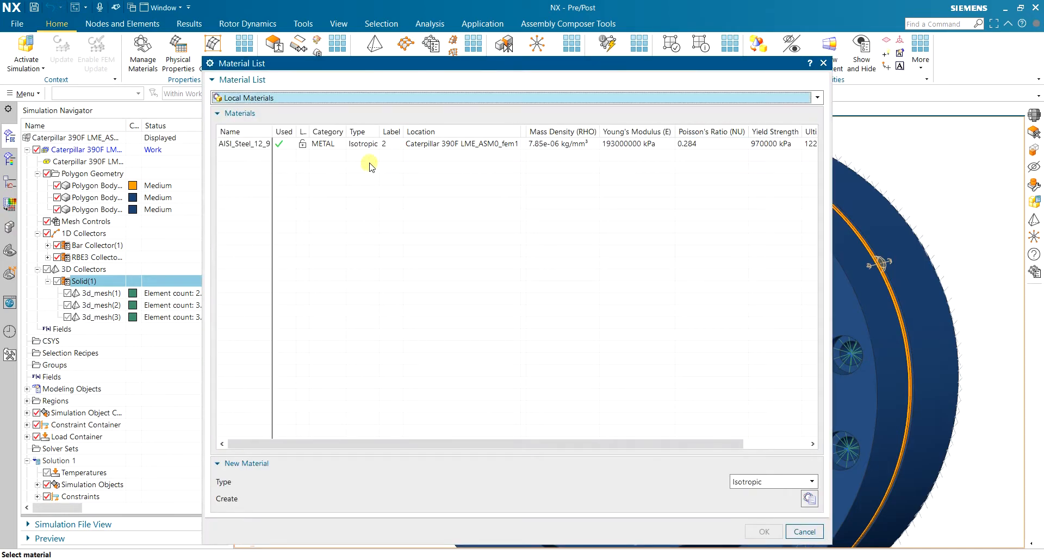
click(247, 98)
click(250, 112)
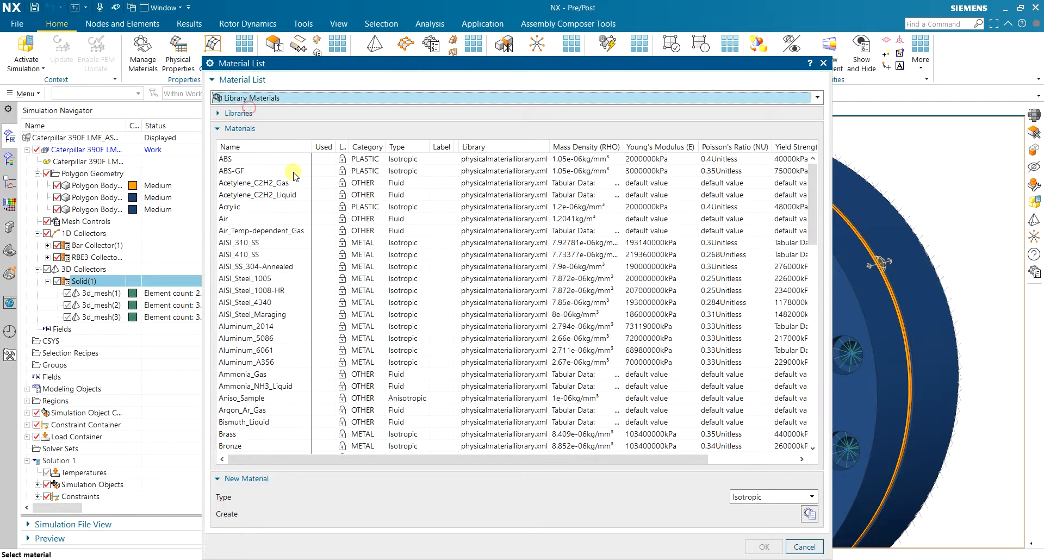
click(271, 304)
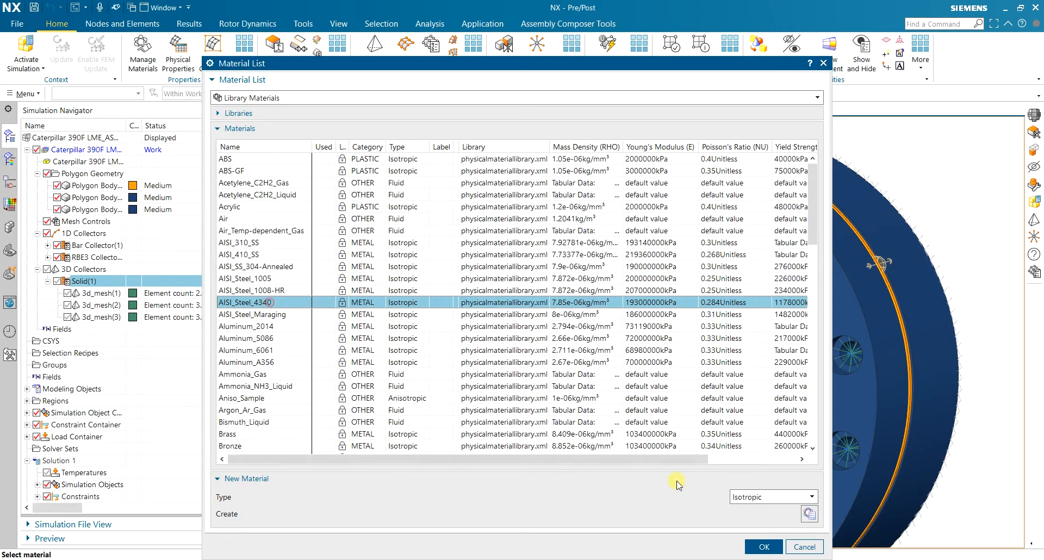
click(764, 546)
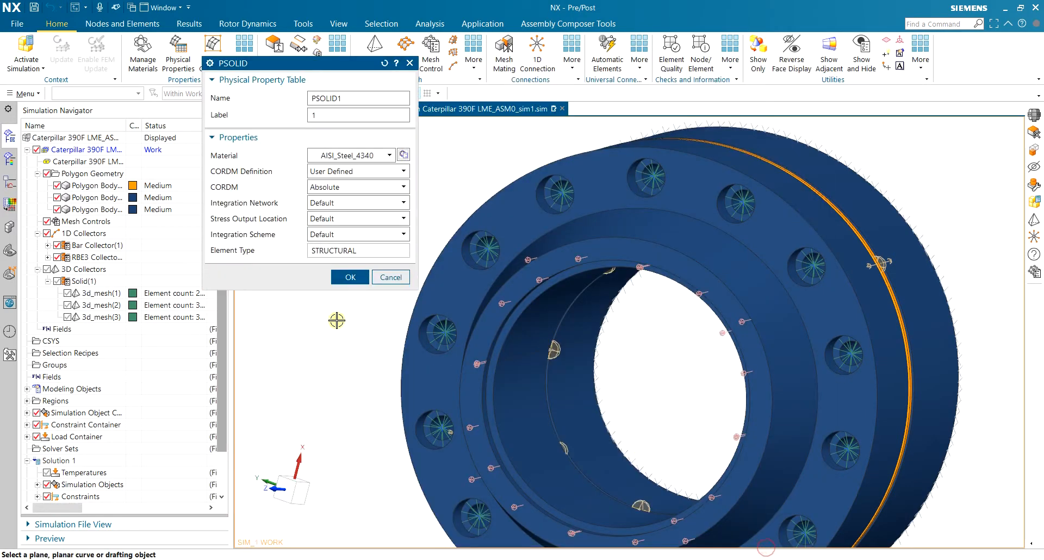
click(350, 277)
Finish the solid collector edit and make the simulation the work part
click(355, 183)
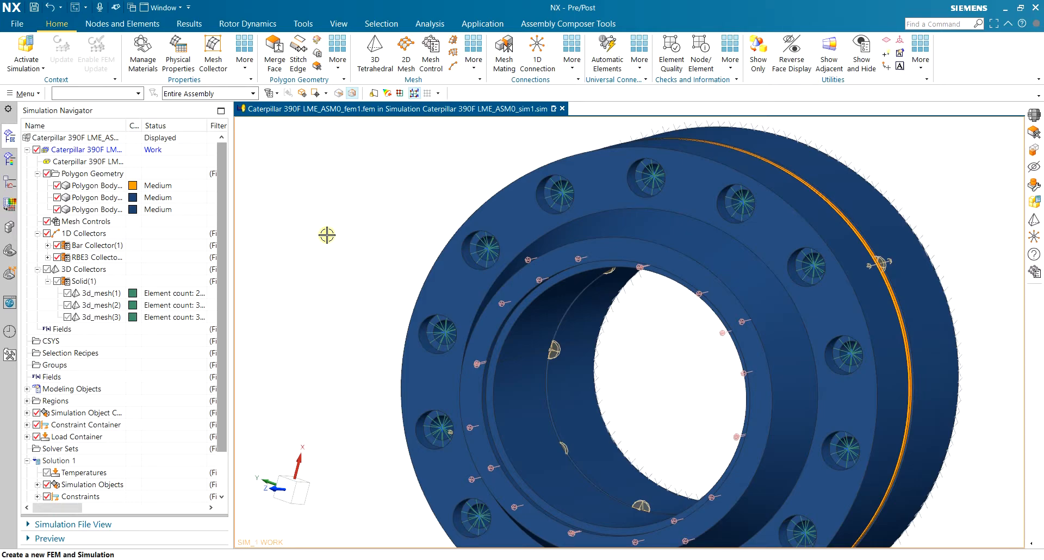
middle_drag(327, 235, 340, 176)
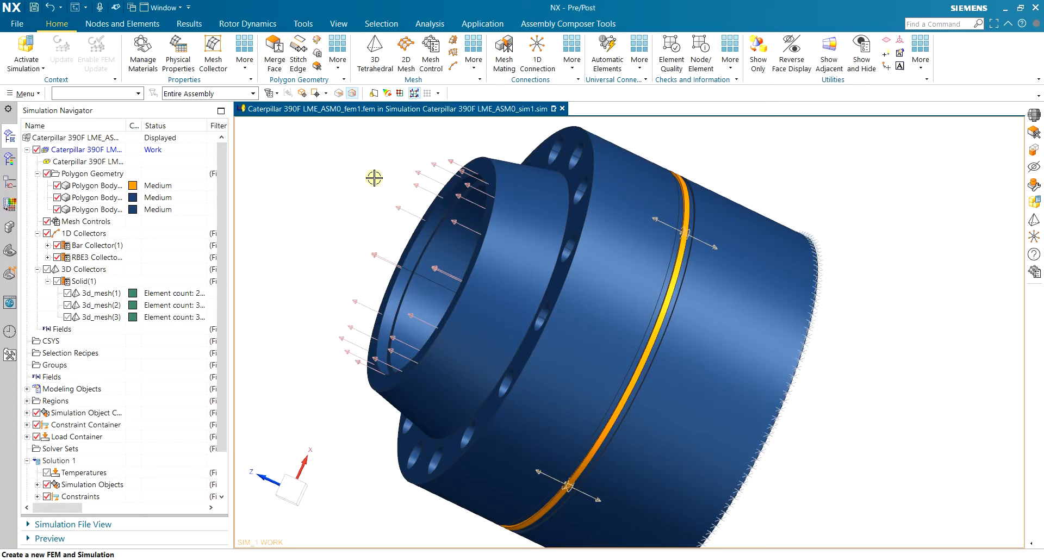
click(26, 51)
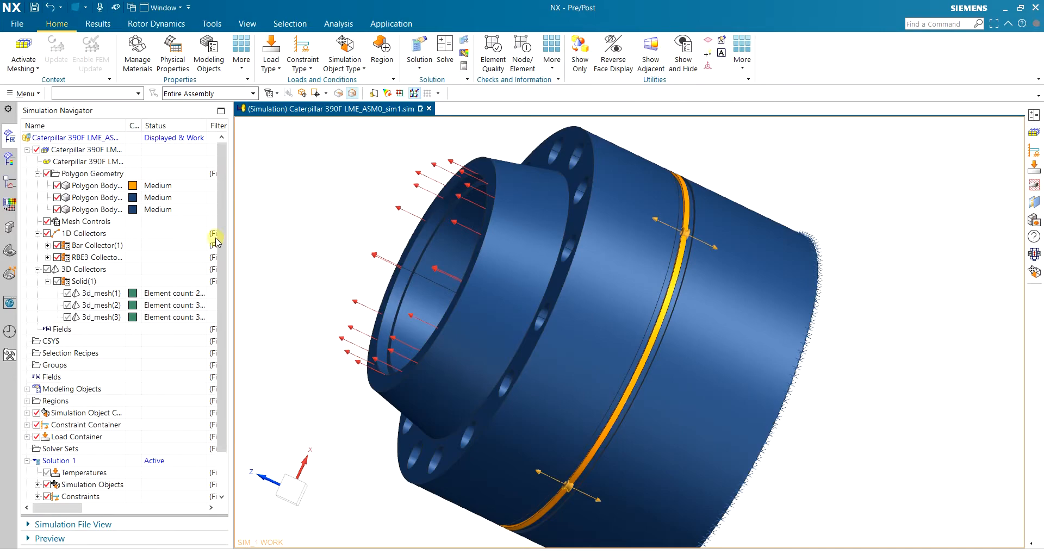
Hide the polygon geometry and the 3D solid mesh in the Simulation Navigator
click(68, 294)
click(68, 294)
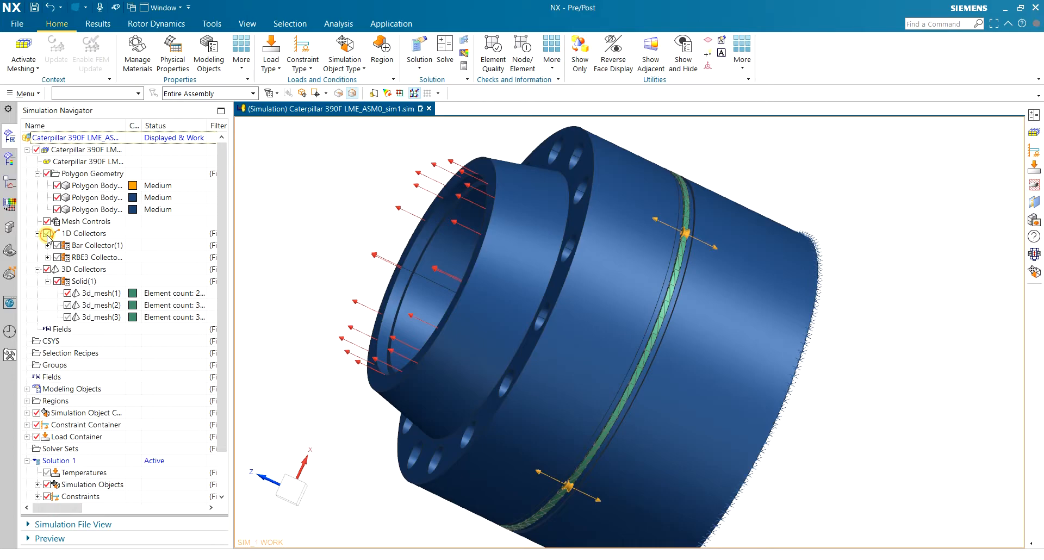
click(47, 174)
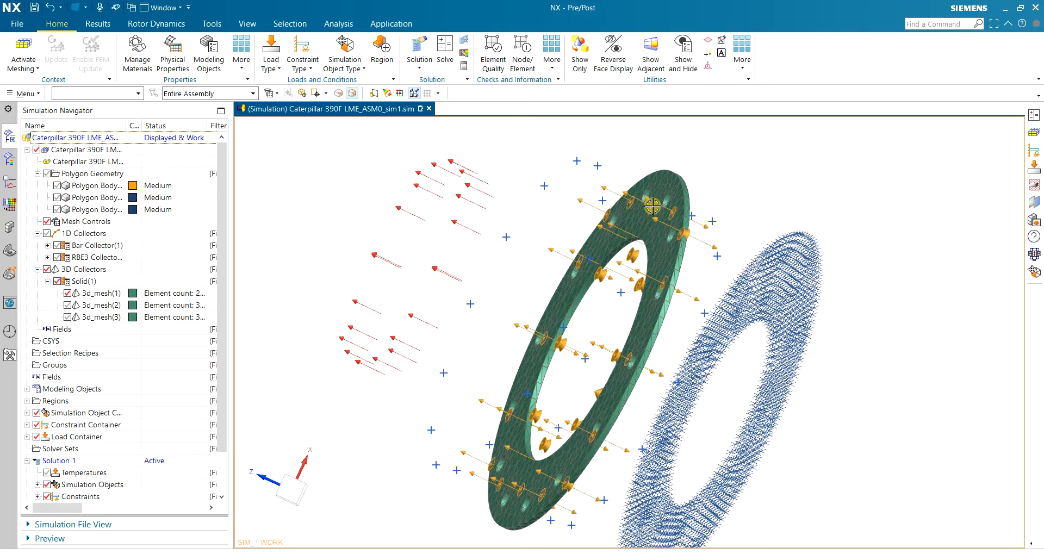
click(47, 222)
click(47, 222)
click(37, 174)
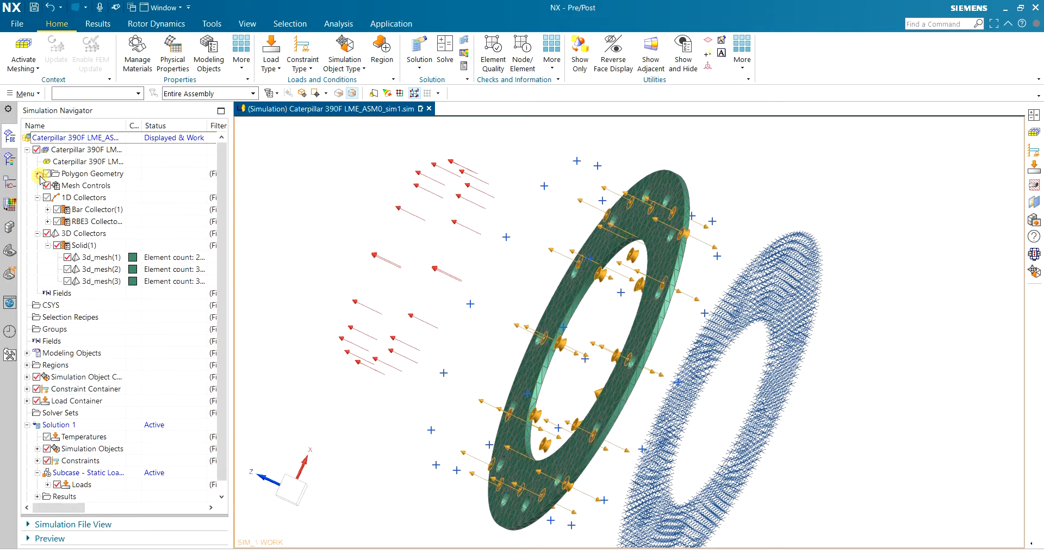
click(38, 198)
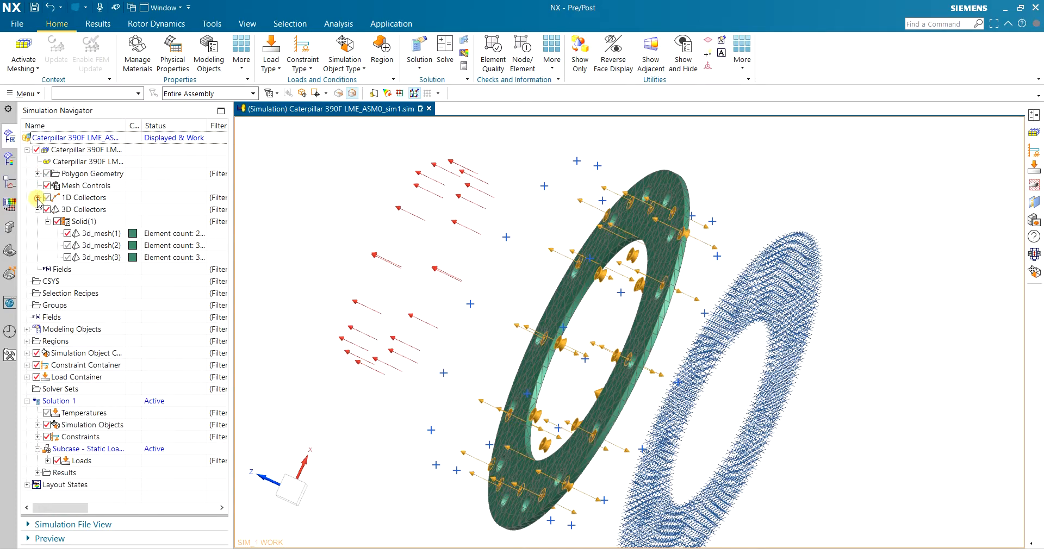
click(46, 210)
Orbit to the bolt elements and start a Bolt Pre-Load
middle_drag(730, 174, 662, 199)
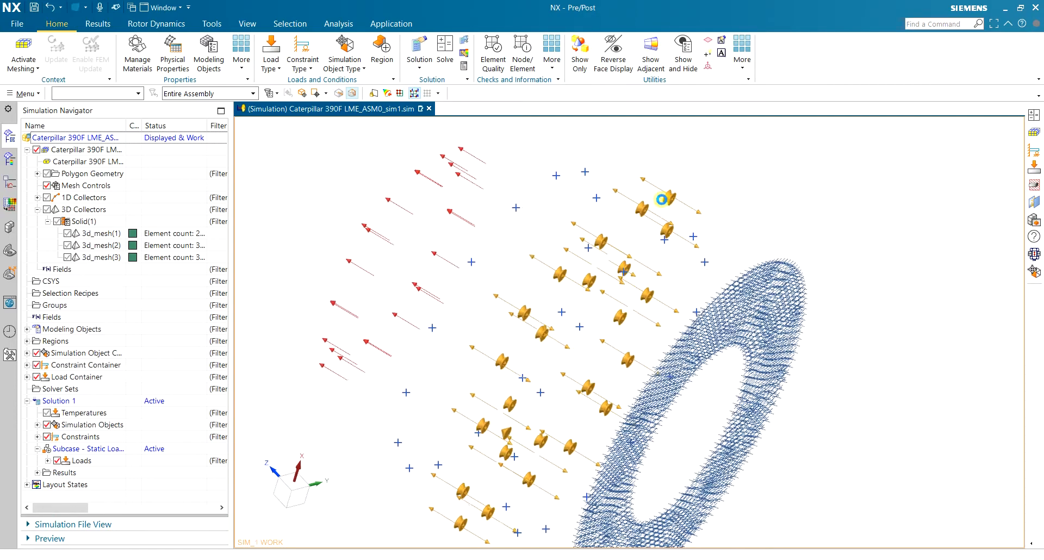
click(47, 210)
middle_drag(673, 159, 668, 186)
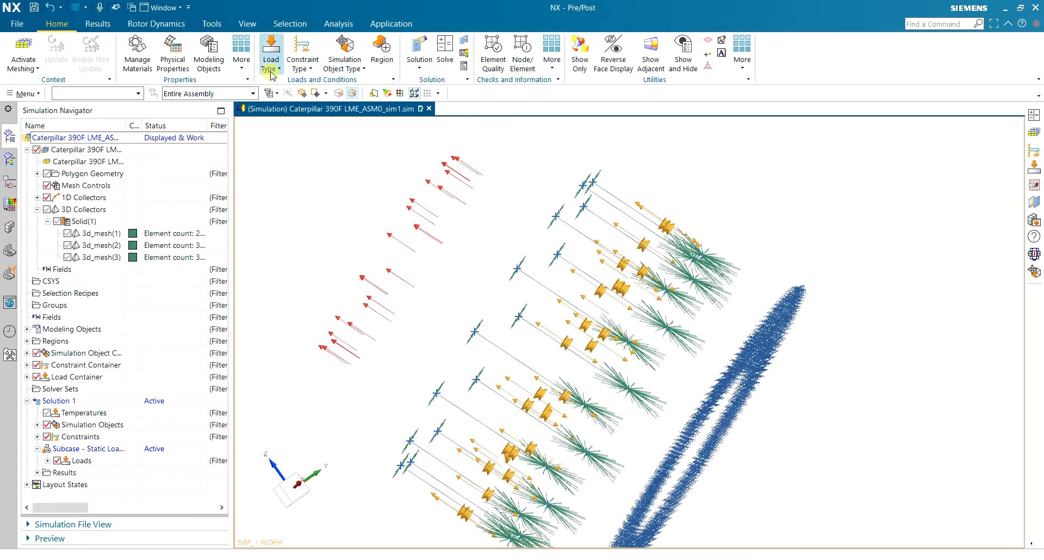
click(276, 61)
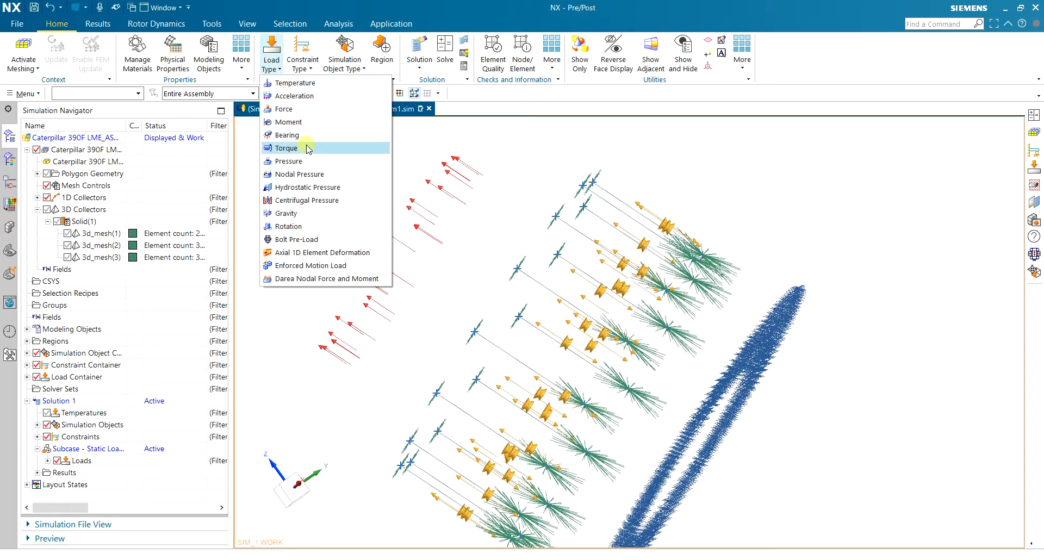
click(334, 240)
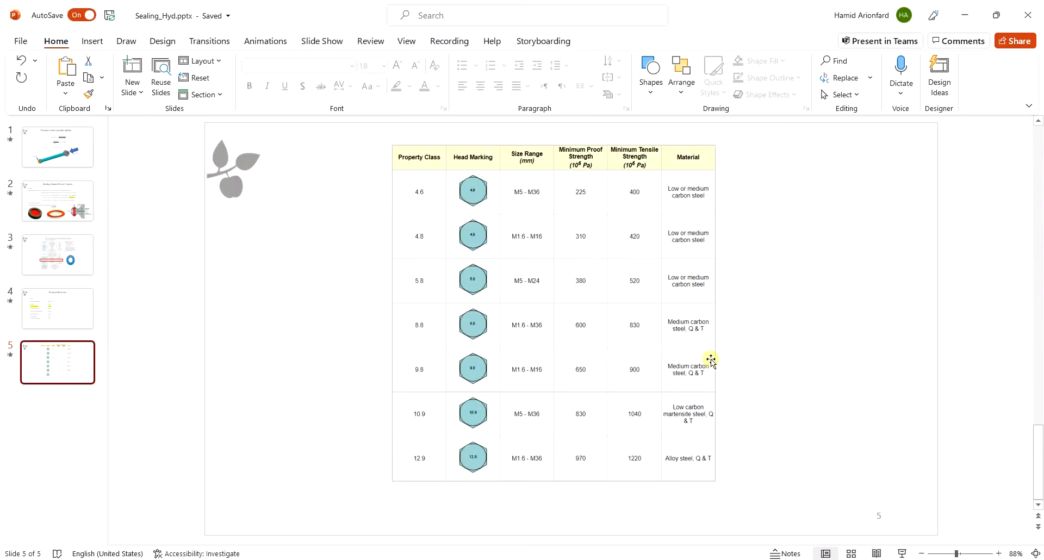
Copy the +25% preload value 3996930 from slide 2 and return to NX
click(82, 201)
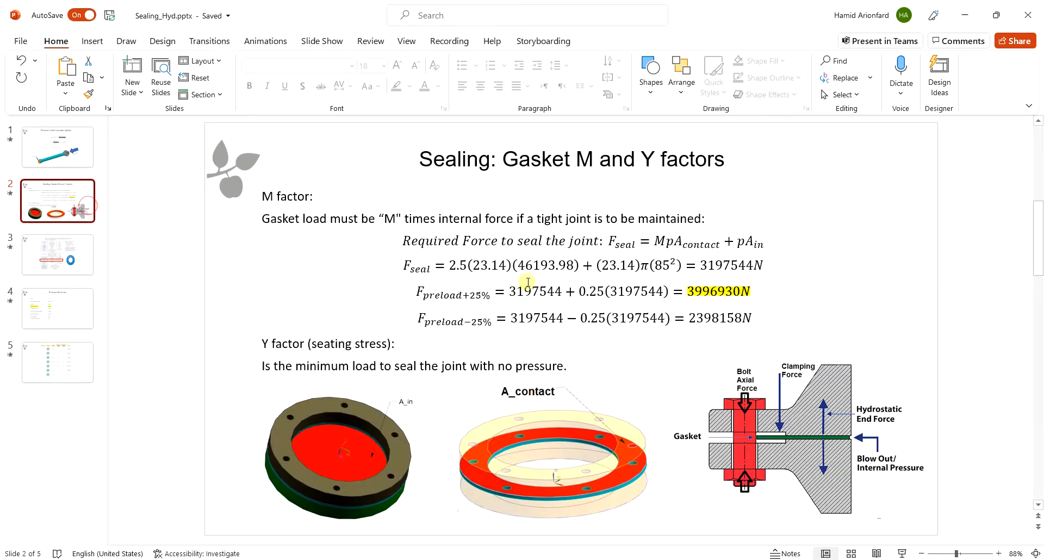
drag(693, 291, 740, 291)
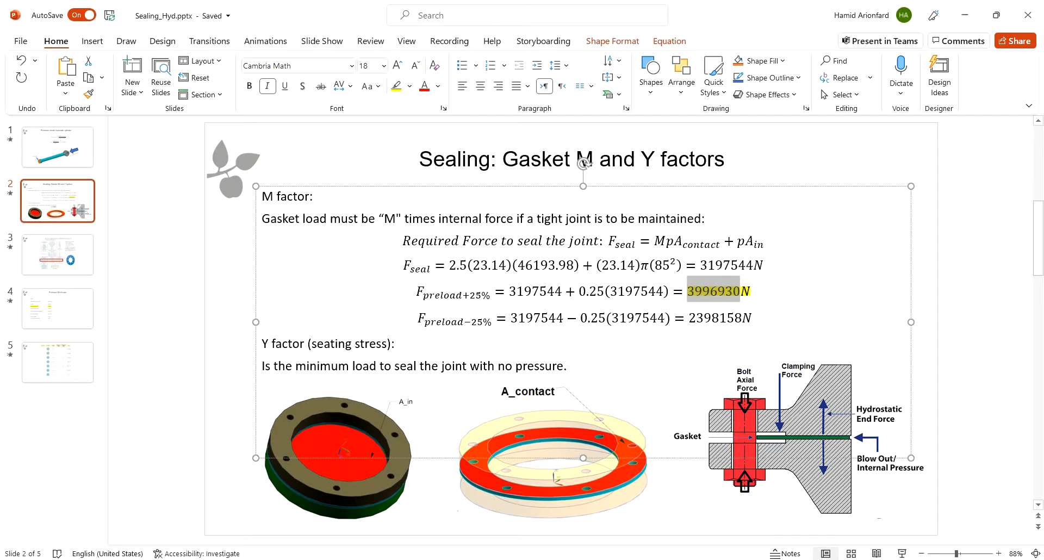
key(alt+Tab)
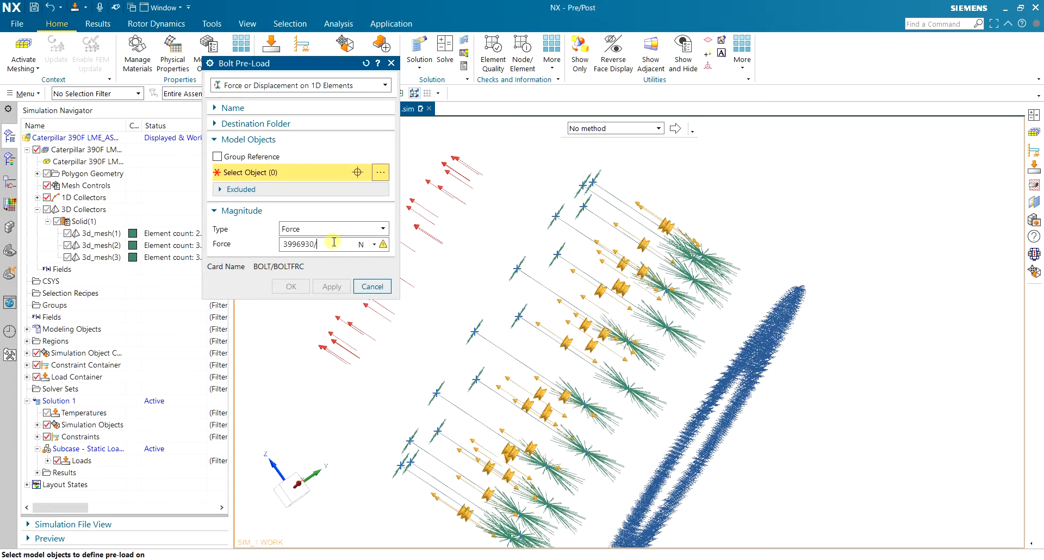
Apply a 3996930/14 N bolt pre-load to the bolt elements and inspect it
key(Tab)
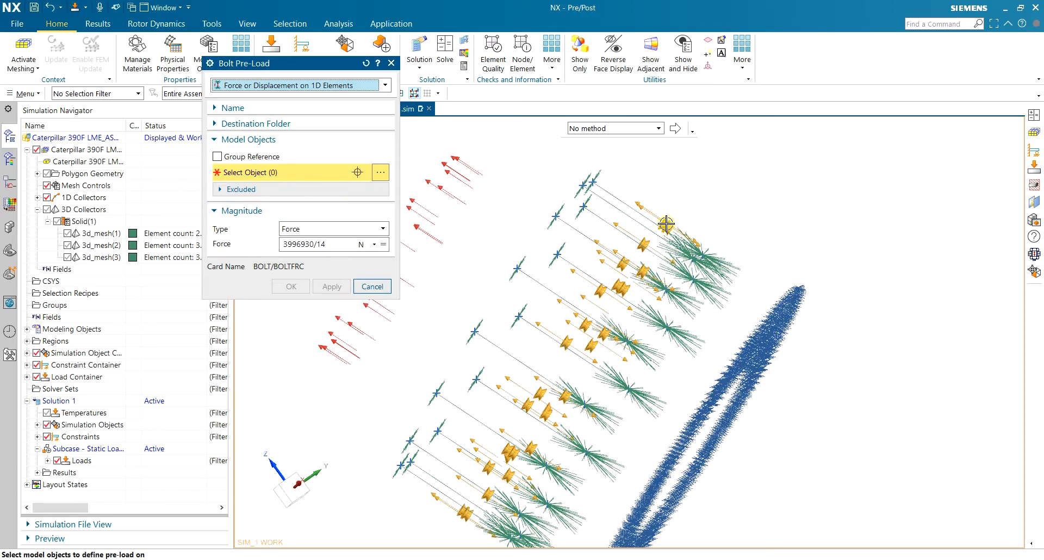
click(618, 215)
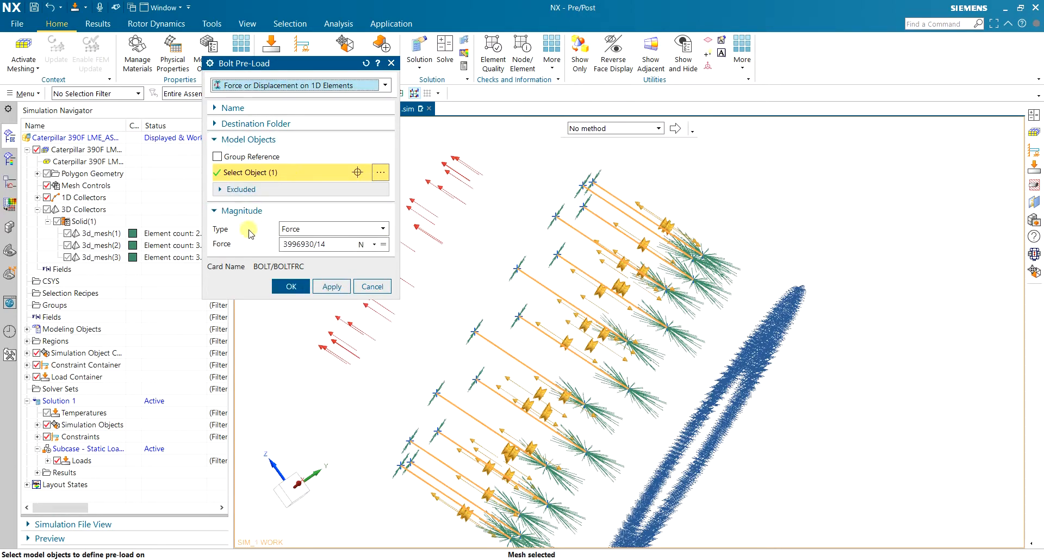
click(274, 286)
middle_drag(435, 279, 685, 183)
scroll(647, 231, up, 7)
middle_drag(590, 229, 561, 262)
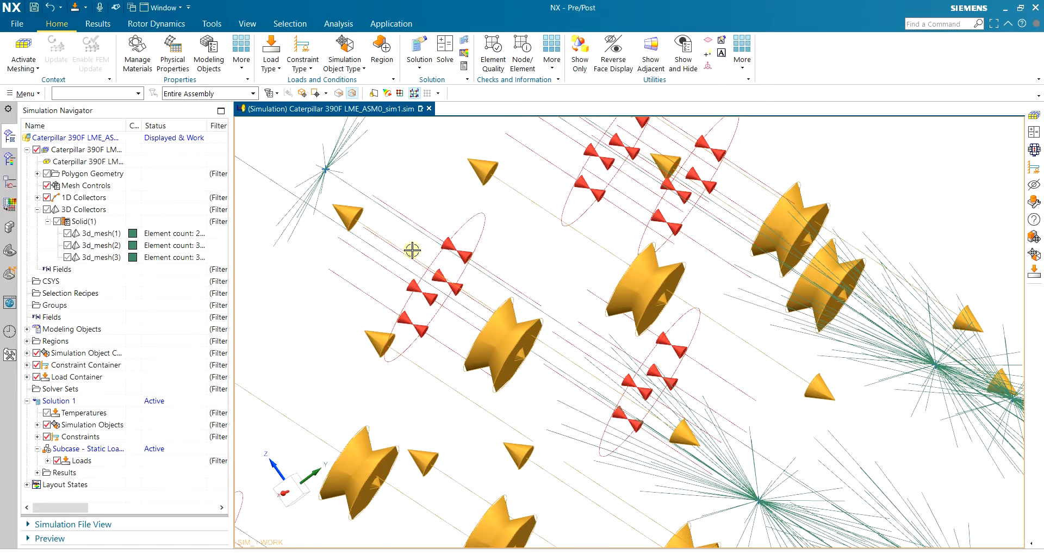
scroll(445, 251, down, 8)
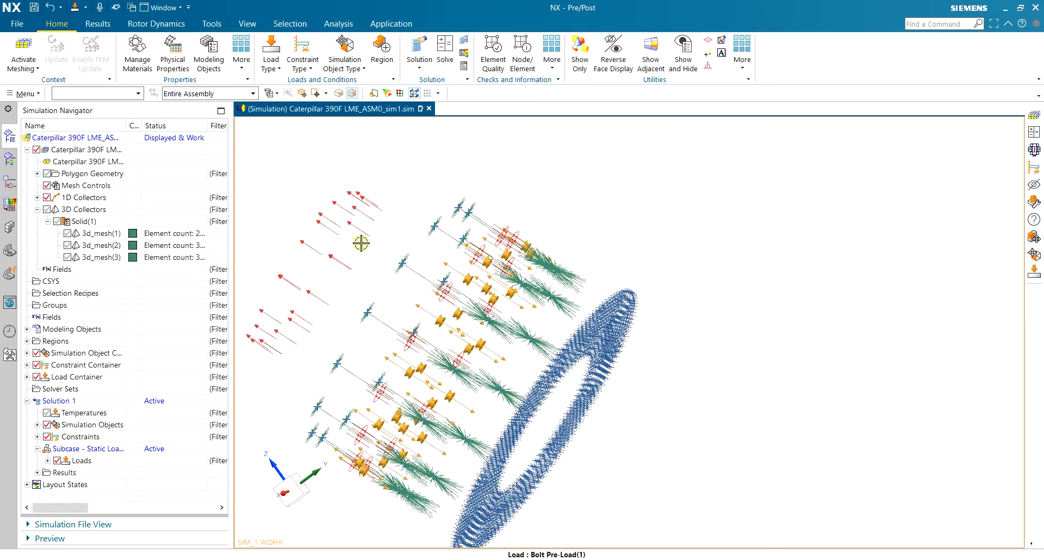
Show the solid mesh again and save the simulation
click(58, 223)
middle_drag(495, 219, 510, 232)
key(ctrl+s)
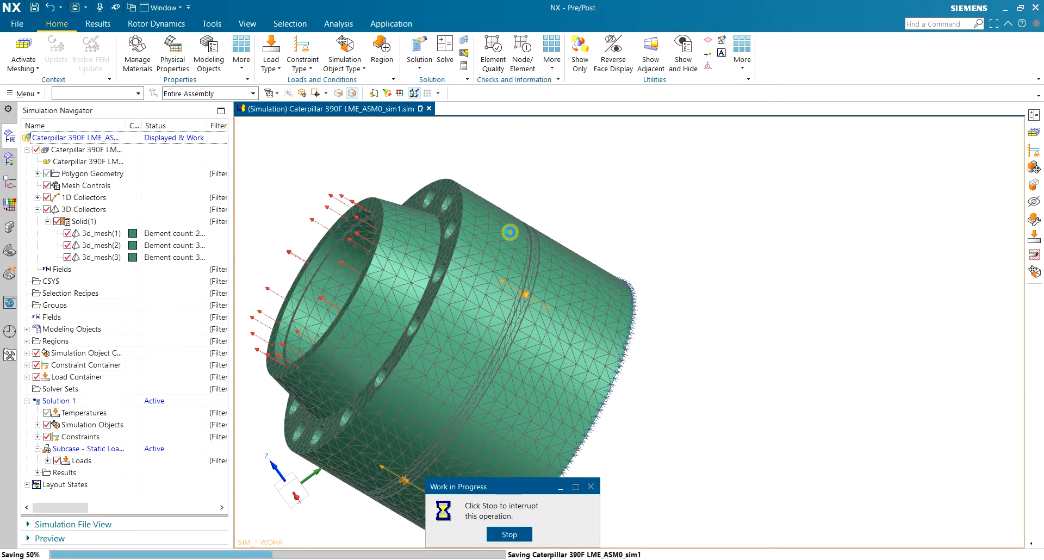
Solve Solution 1 with Nastran, then close the solution and analysis job monitors
scroll(510, 233, down, 3)
scroll(381, 228, up, 2)
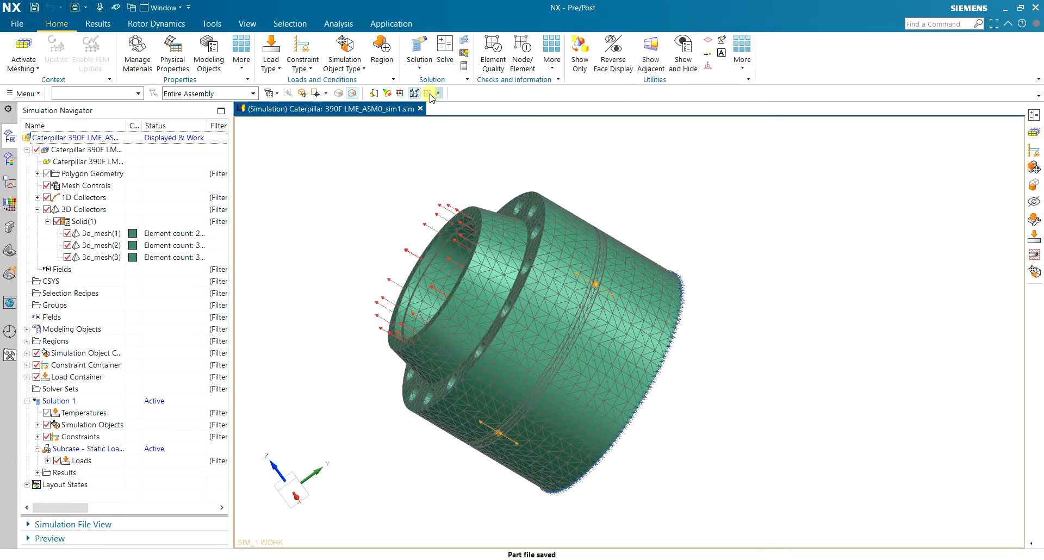
click(440, 46)
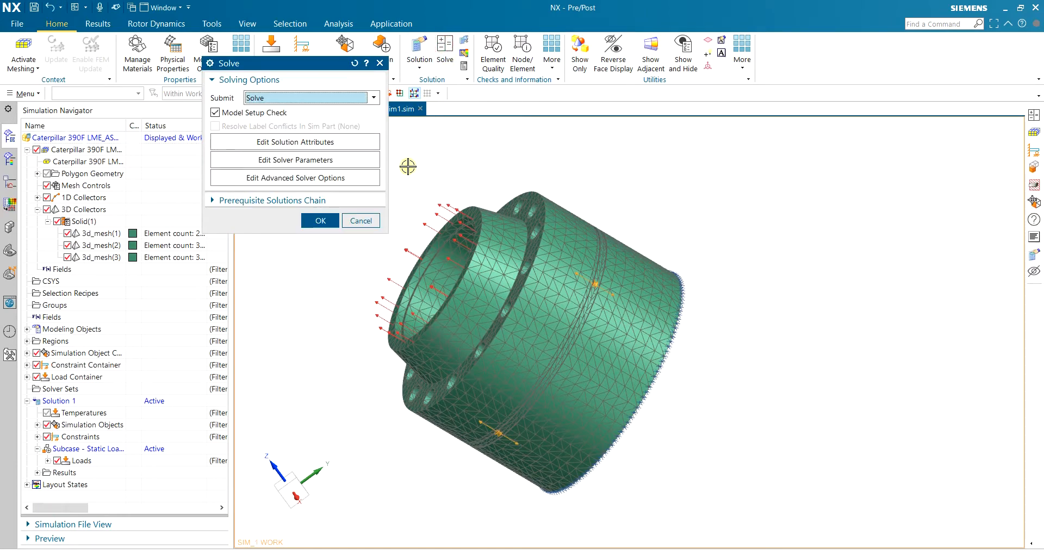
click(320, 221)
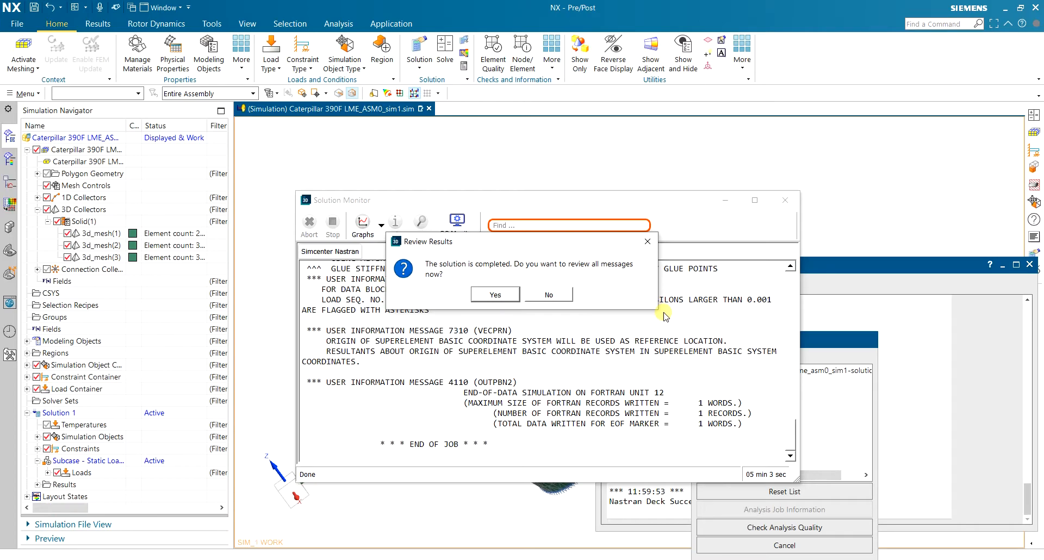
key(Escape)
key(Escape)
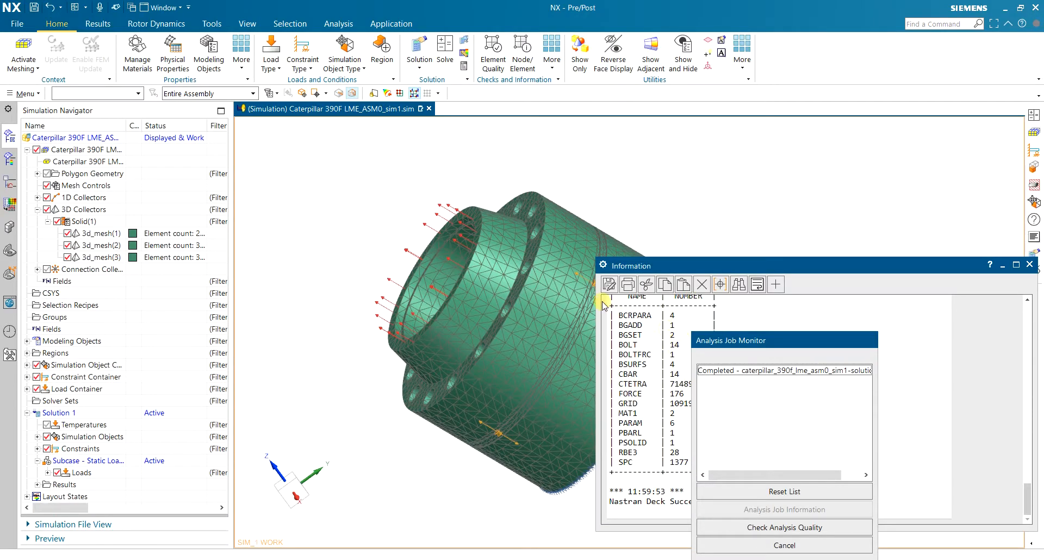
click(824, 552)
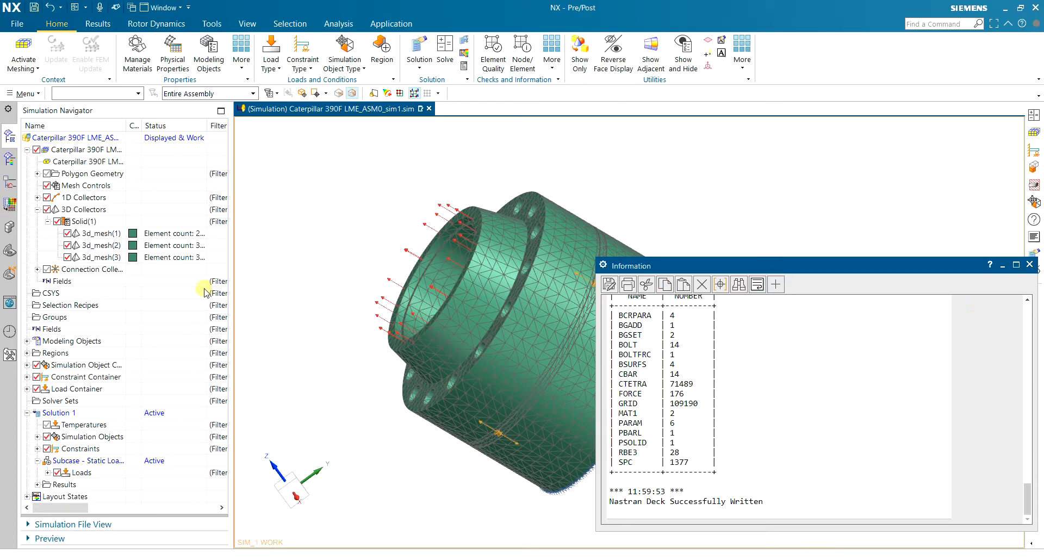
Plot the Structural Axial Stress - Elemental contours and rotate to inspect the bolts
double_click(71, 485)
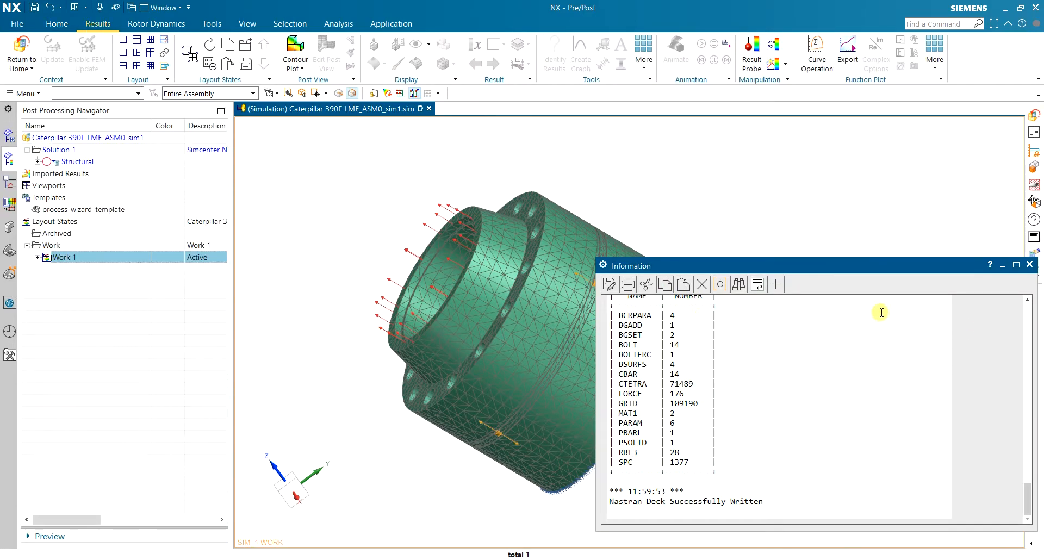
click(1003, 266)
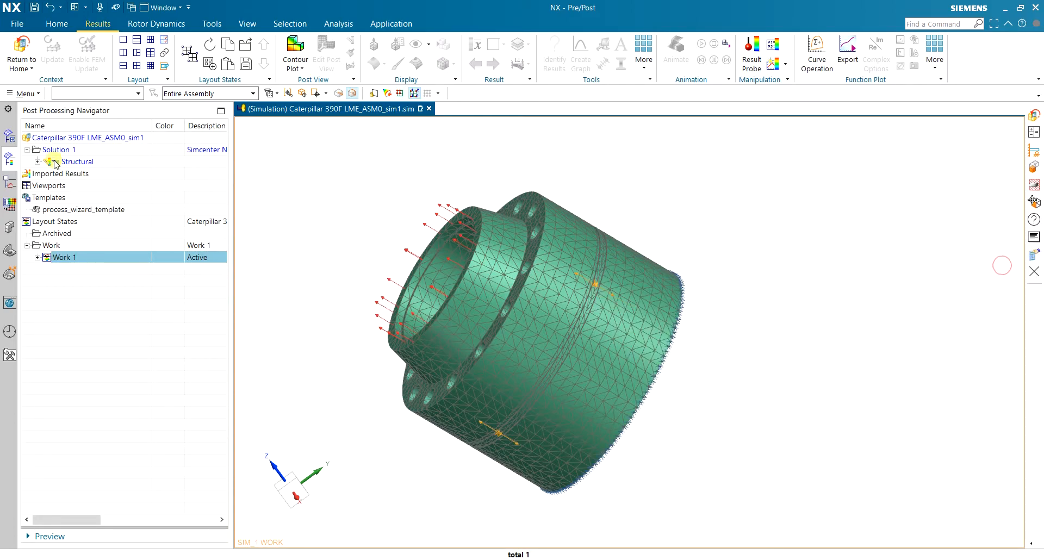
click(37, 162)
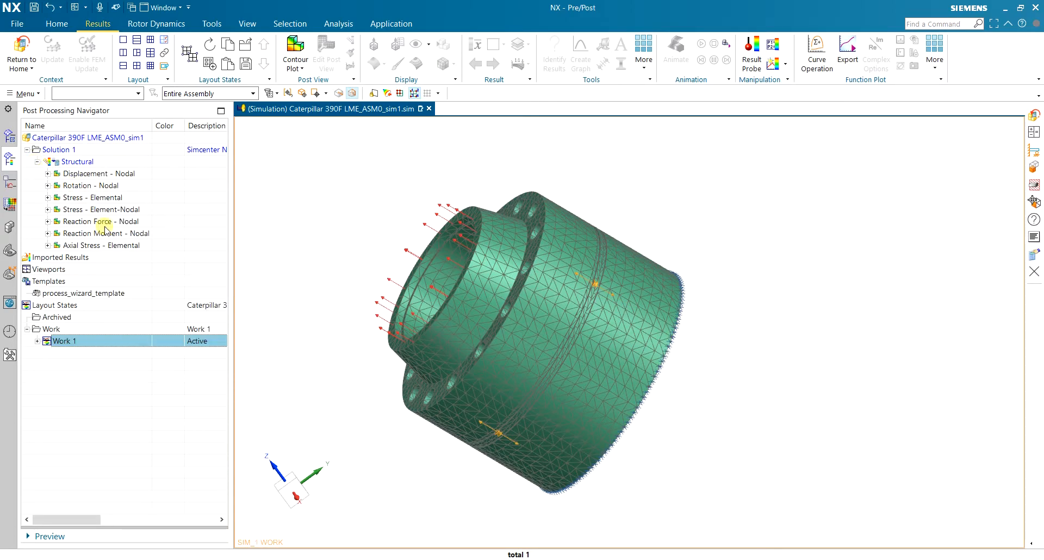
middle_drag(619, 187, 591, 213)
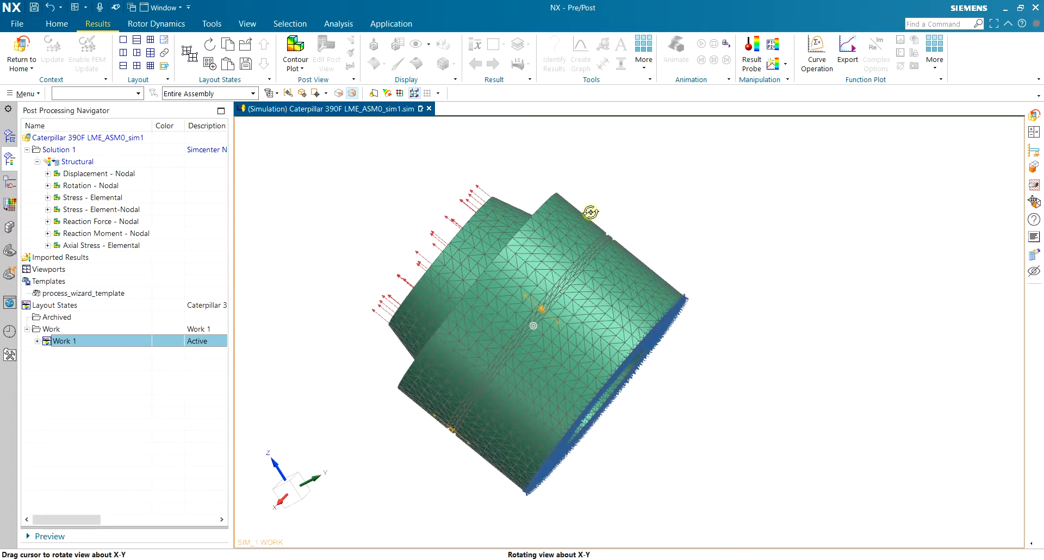
double_click(102, 245)
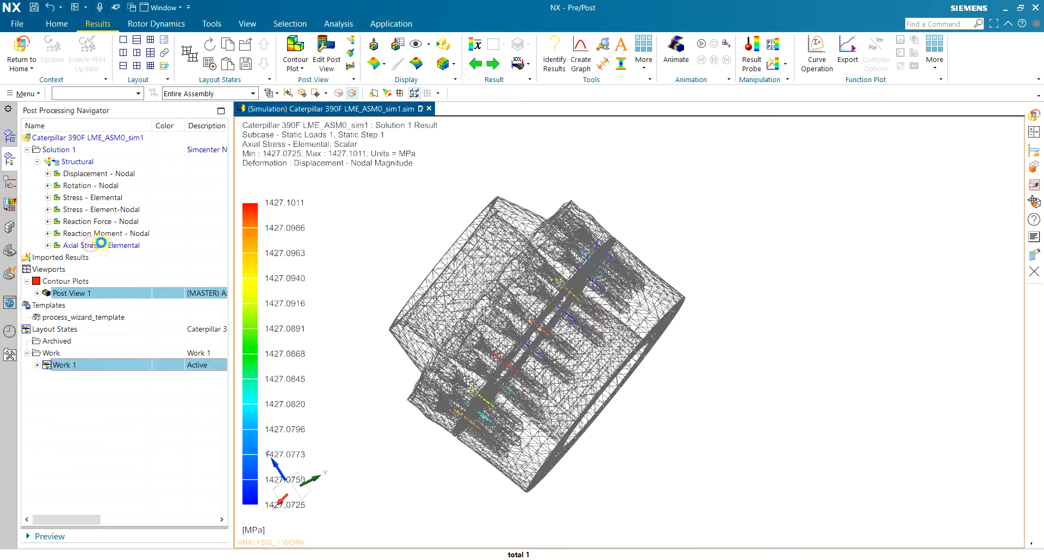
middle_drag(461, 193, 450, 254)
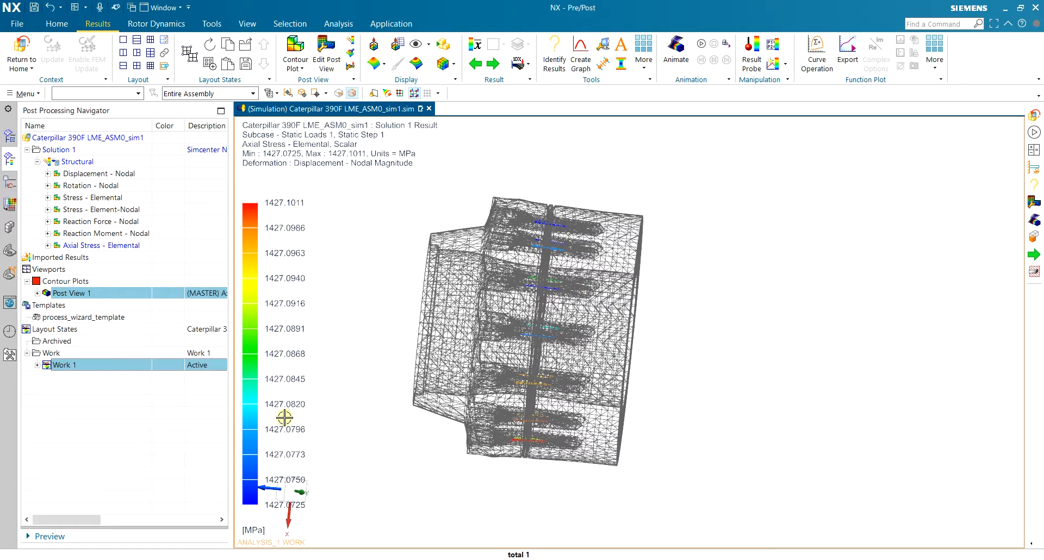
middle_drag(629, 178, 629, 196)
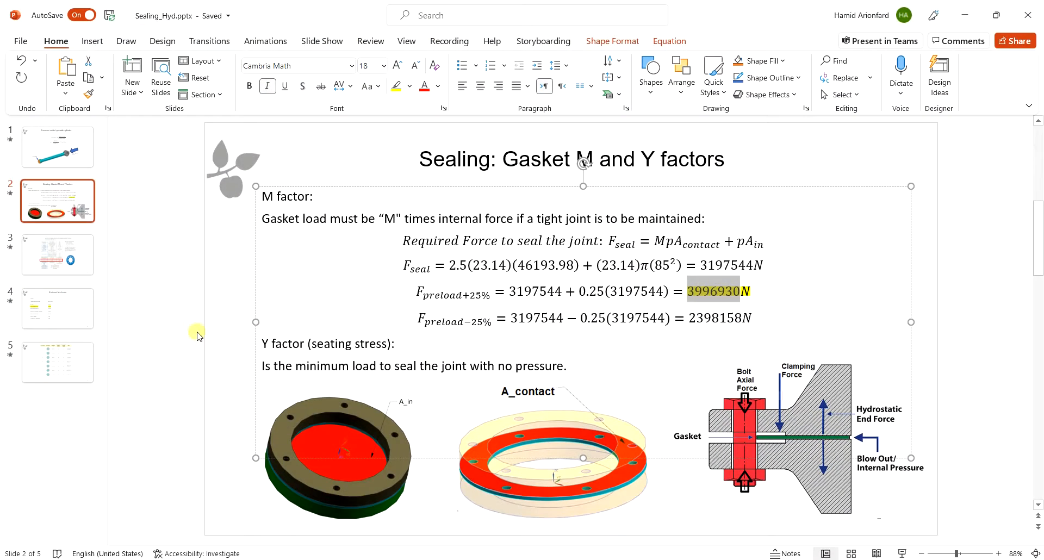
Show slide 5 with the bolt property-class strength table
click(84, 362)
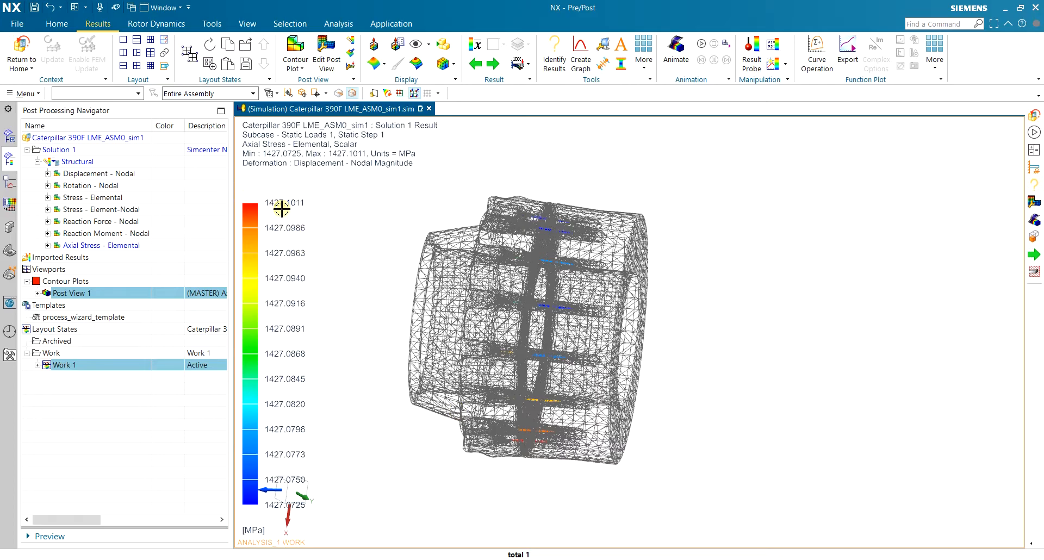
Rotate the axial-stress plot to an end-on, then oblique view of the cylinder
mouse_move(563, 230)
middle_down()
mouse_move(619, 256)
mouse_move(629, 235)
mouse_move(658, 257)
mouse_move(549, 228)
middle_up()
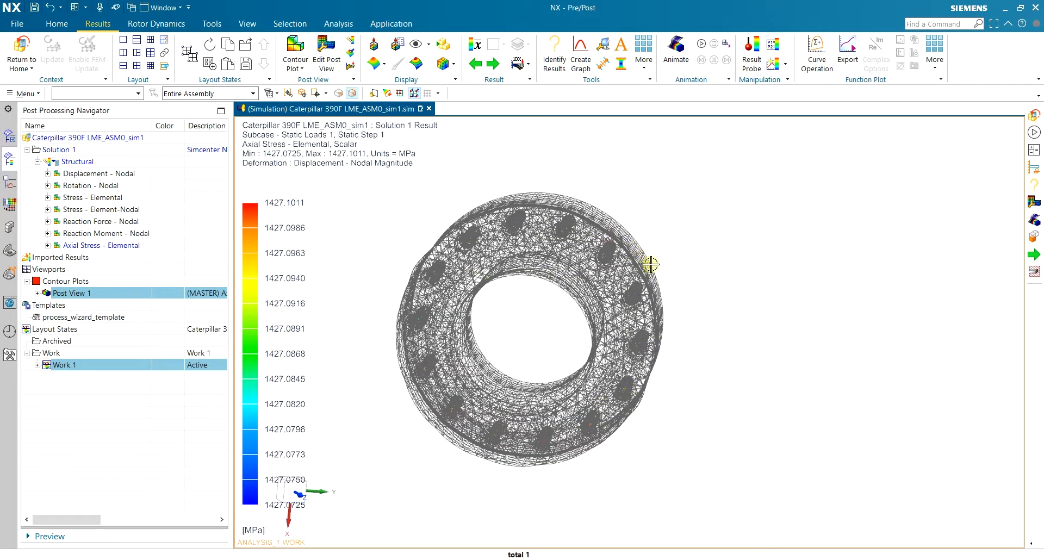
middle_drag(667, 243, 621, 247)
scroll(492, 223, up, 3)
scroll(492, 223, down, 3)
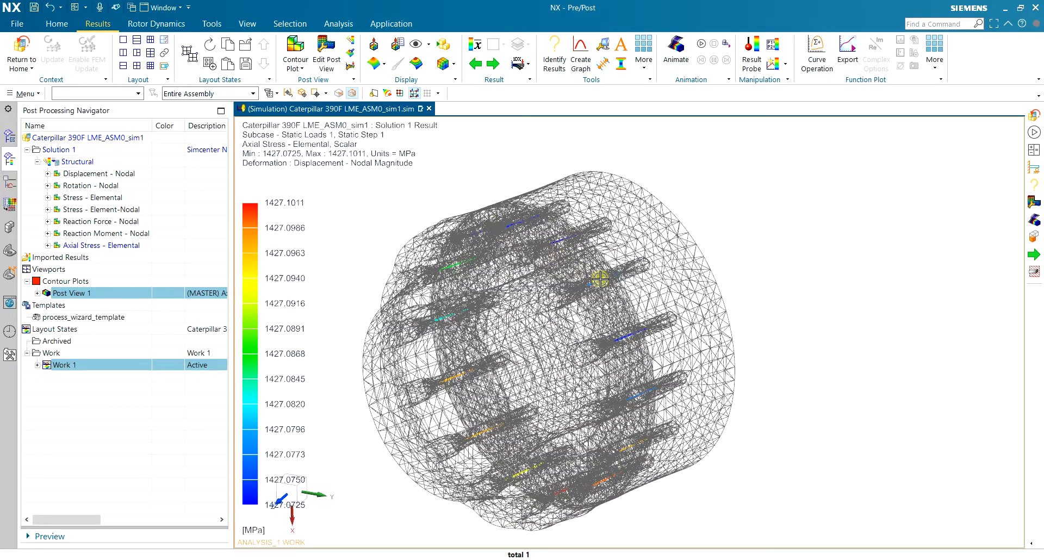
Plot Von-Mises Stress - Elemental (1.20 to 1106.94 MPa) and orbit to inspect the flange bolt holes
double_click(90, 198)
middle_drag(705, 254, 783, 234)
middle_drag(499, 277, 392, 230)
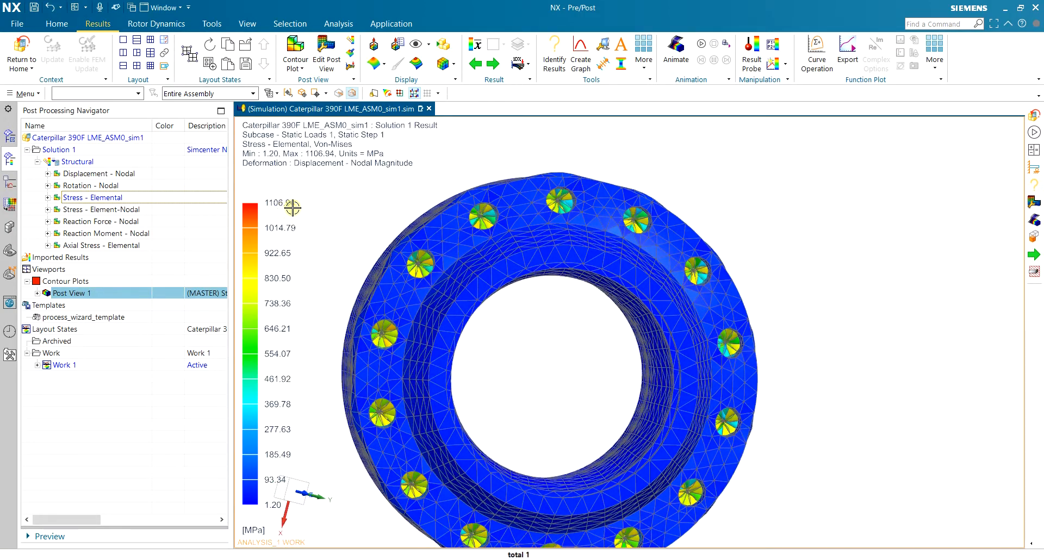
middle_drag(512, 221, 471, 274)
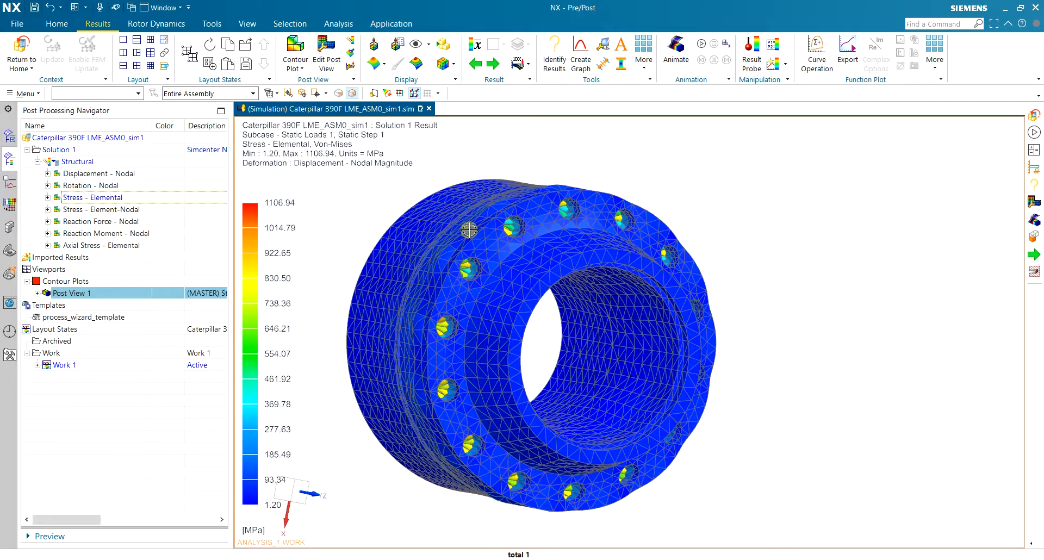